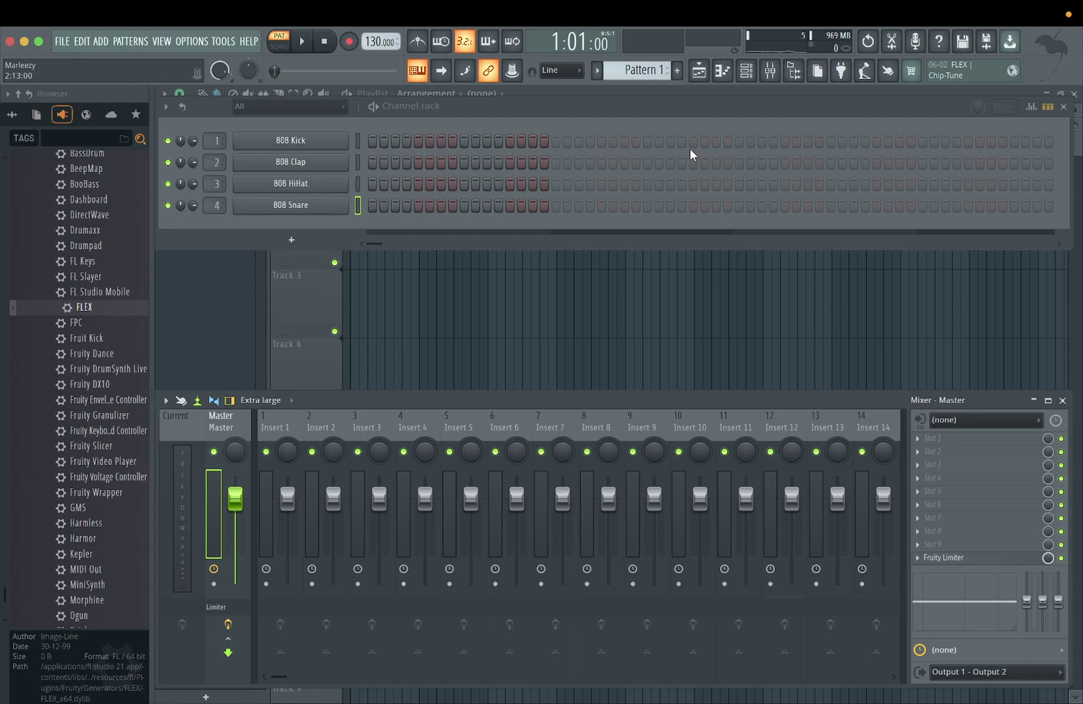
- Add a ZENOLOGY instrument as a new channel below 808 Snare in the channel rack
{"action": "scroll", "coordinate": [132, 253], "scroll_direction": "down", "scroll_amount": 10}
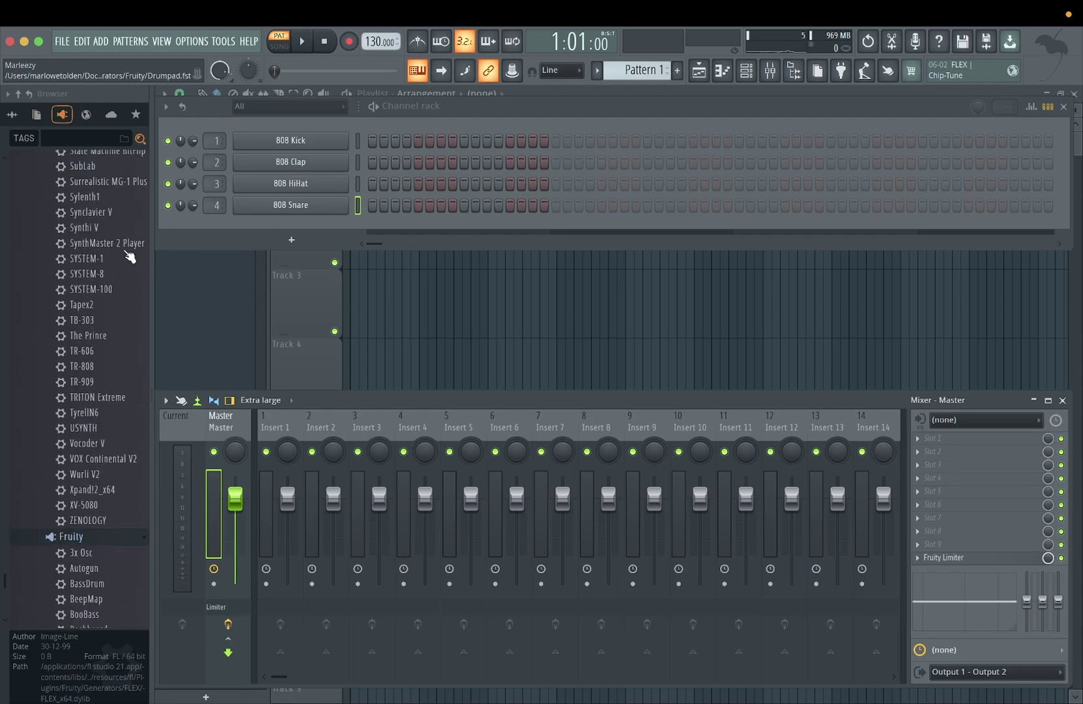
{"action": "scroll", "coordinate": [130, 256], "scroll_direction": "up", "scroll_amount": 10}
{"action": "left_click", "coordinate": [286, 239]}
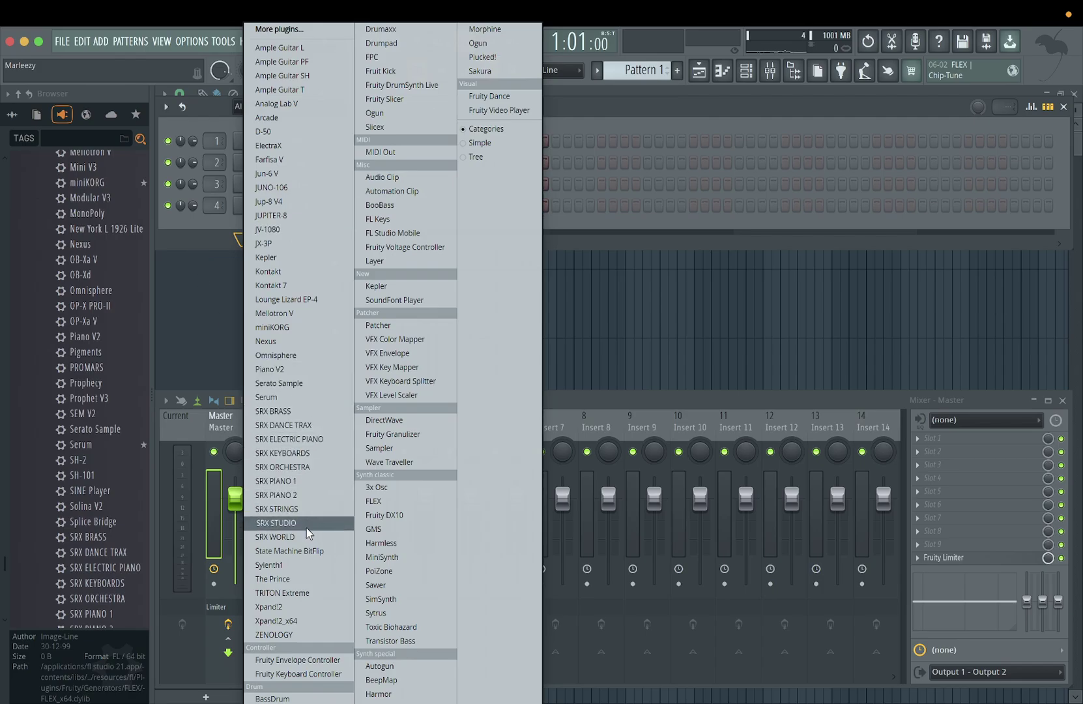
{"action": "left_click", "coordinate": [308, 634]}
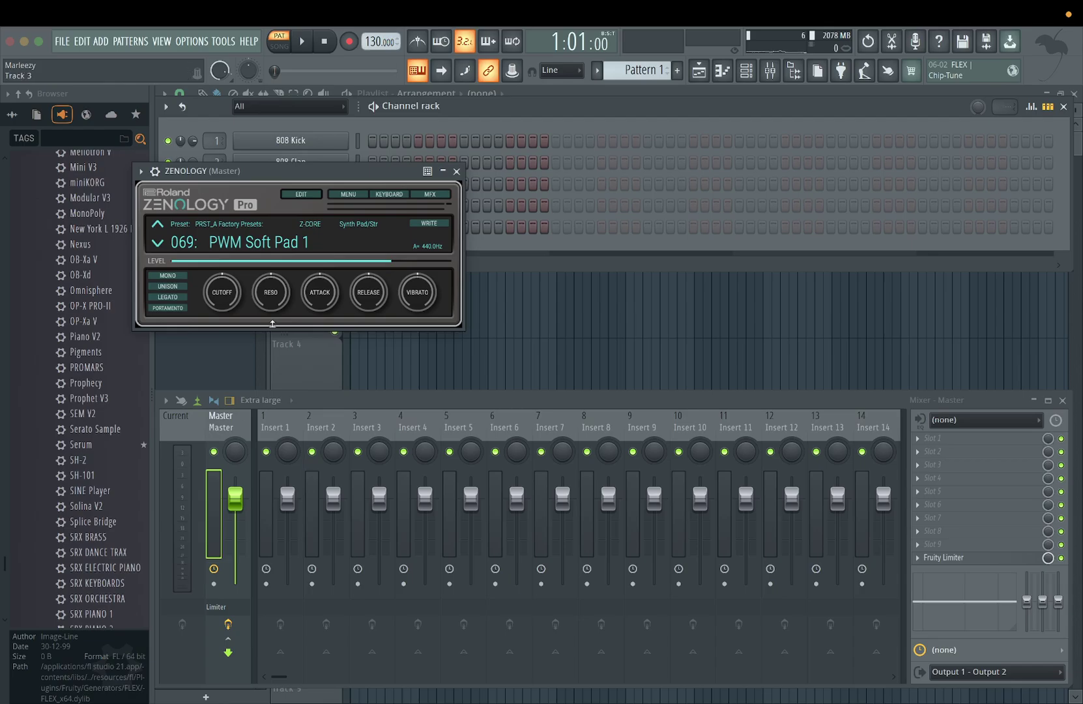
- Audition ZENOLOGY's PWM Soft Pad 1 preset with a few test notes, raising the system volume
{"action": "key", "text": "m"}
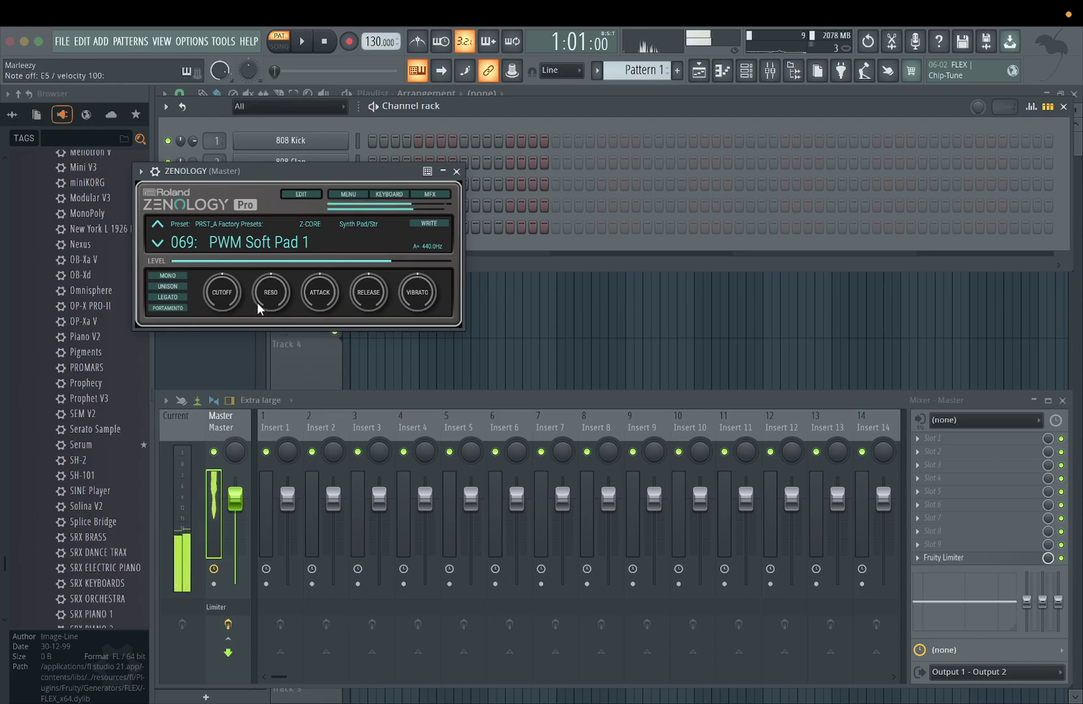
{"action": "key", "text": "x"}
{"action": "key", "text": "XF86AudioRaiseVolume"}
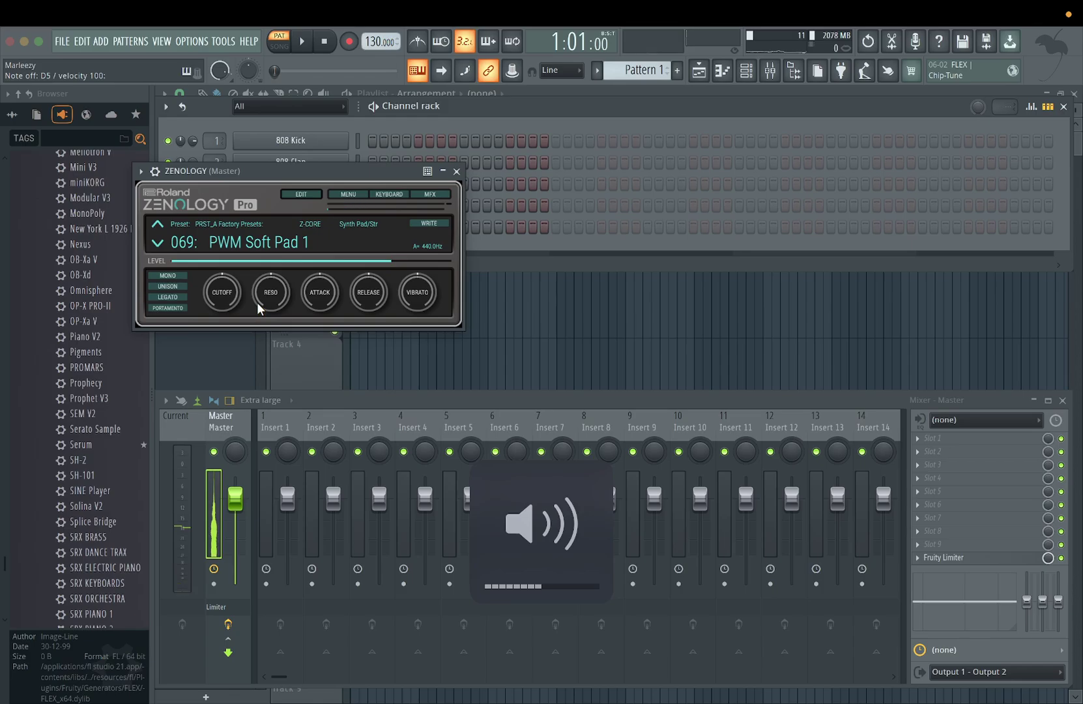
{"action": "key", "text": "q"}
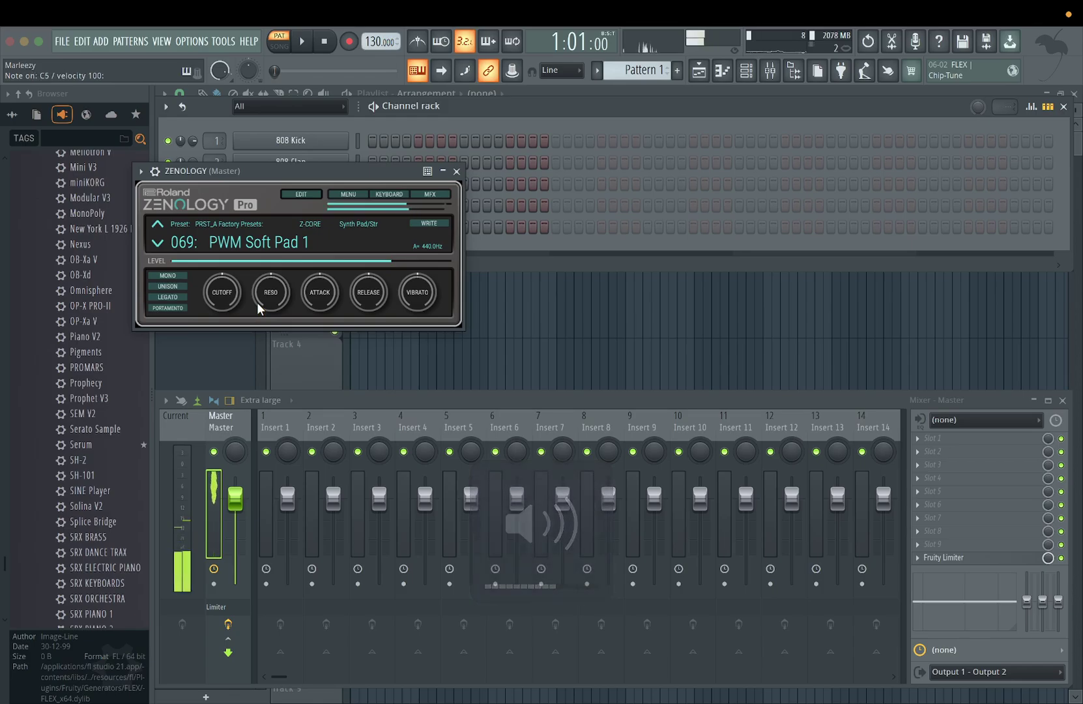
{"action": "key", "text": "e"}
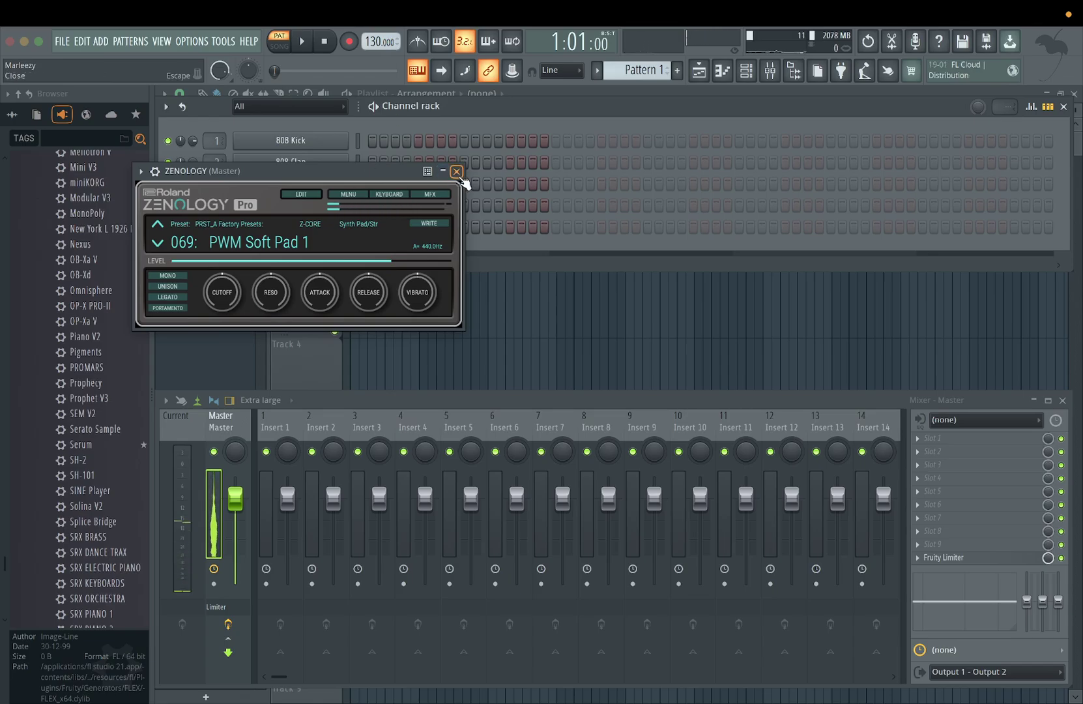
- Filter ZENOLOGY's tones to the Ac.Piano category and load the preset 0521 Piano+AirPad
{"action": "left_click", "coordinate": [236, 249]}
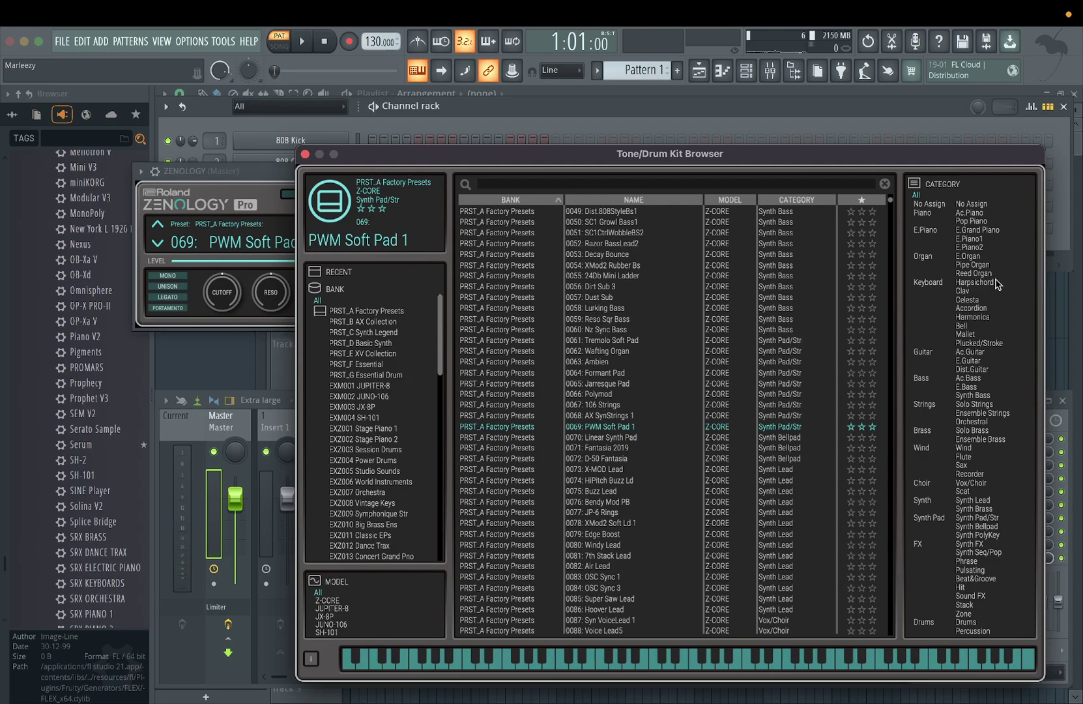
{"action": "left_click", "coordinate": [977, 215]}
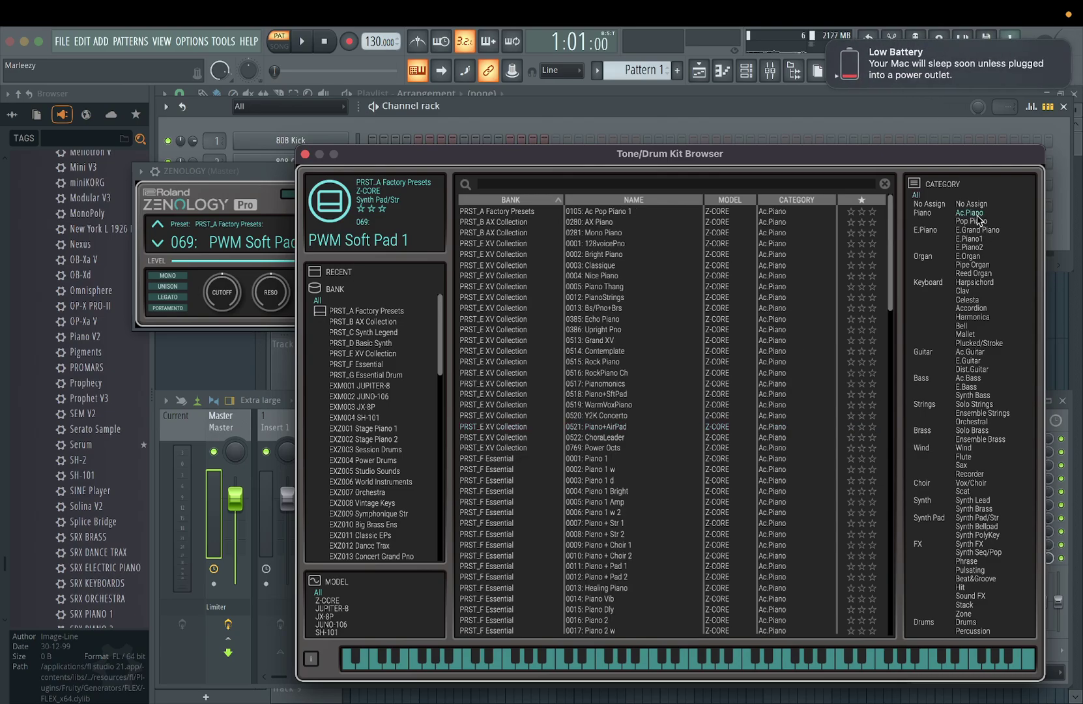
{"action": "left_click", "coordinate": [829, 43]}
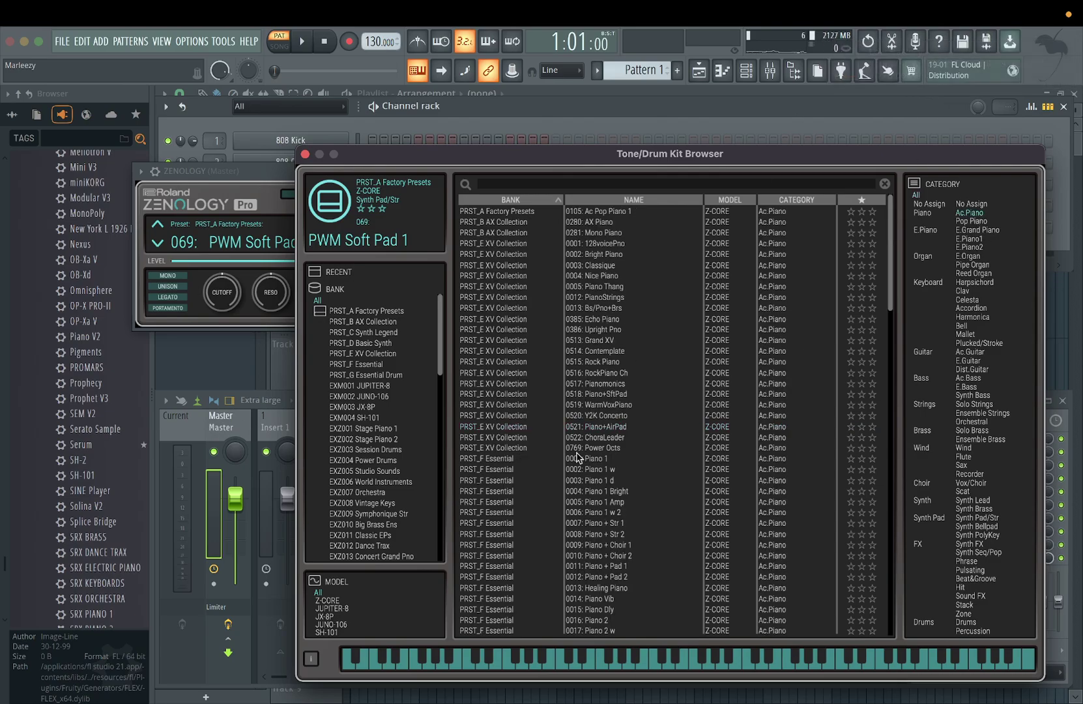
{"action": "double_click", "coordinate": [613, 434]}
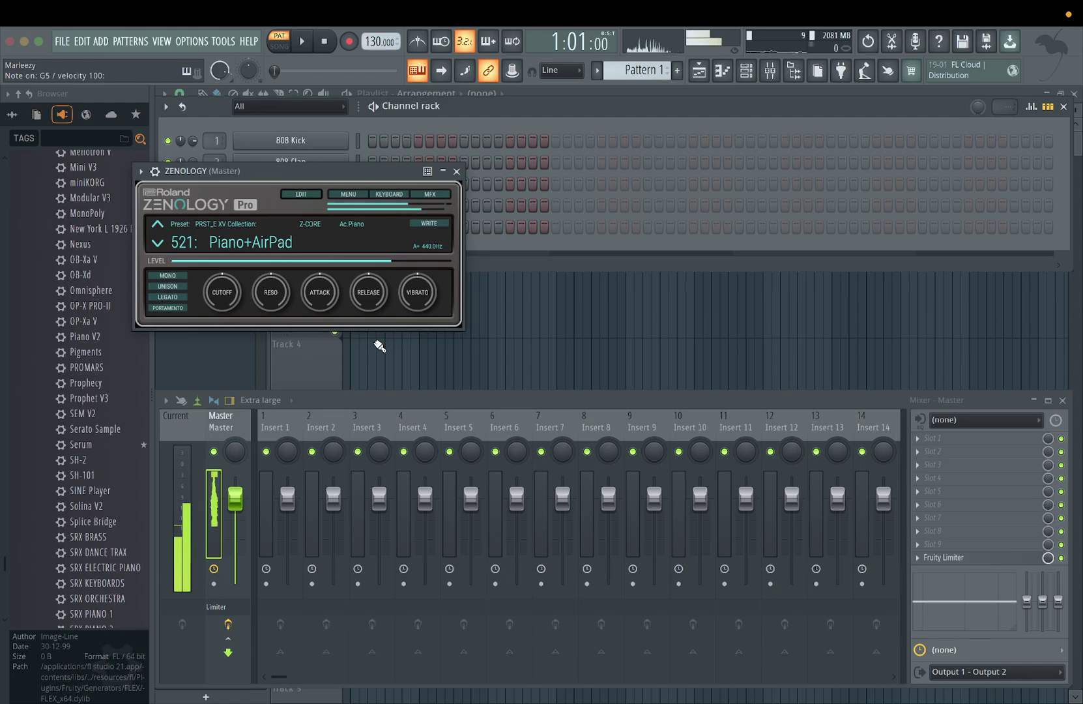
- Close the ZENOLOGY window and open the ZENOLOGY channel's piano roll
{"action": "left_click", "coordinate": [456, 170]}
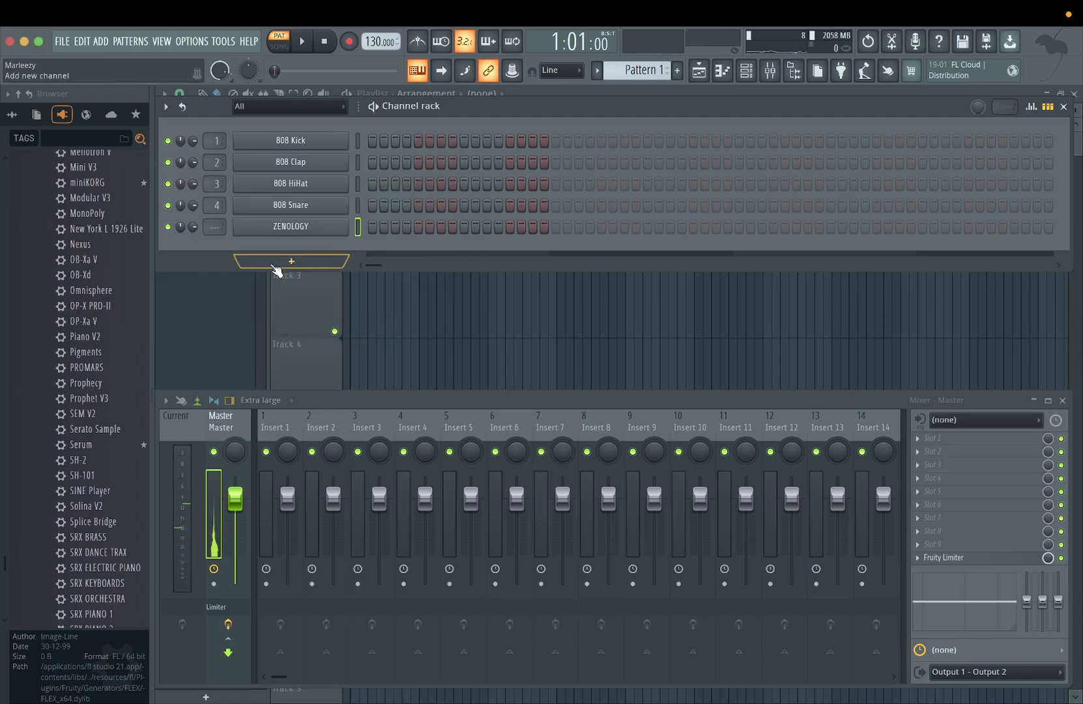
{"action": "right_click", "coordinate": [296, 229]}
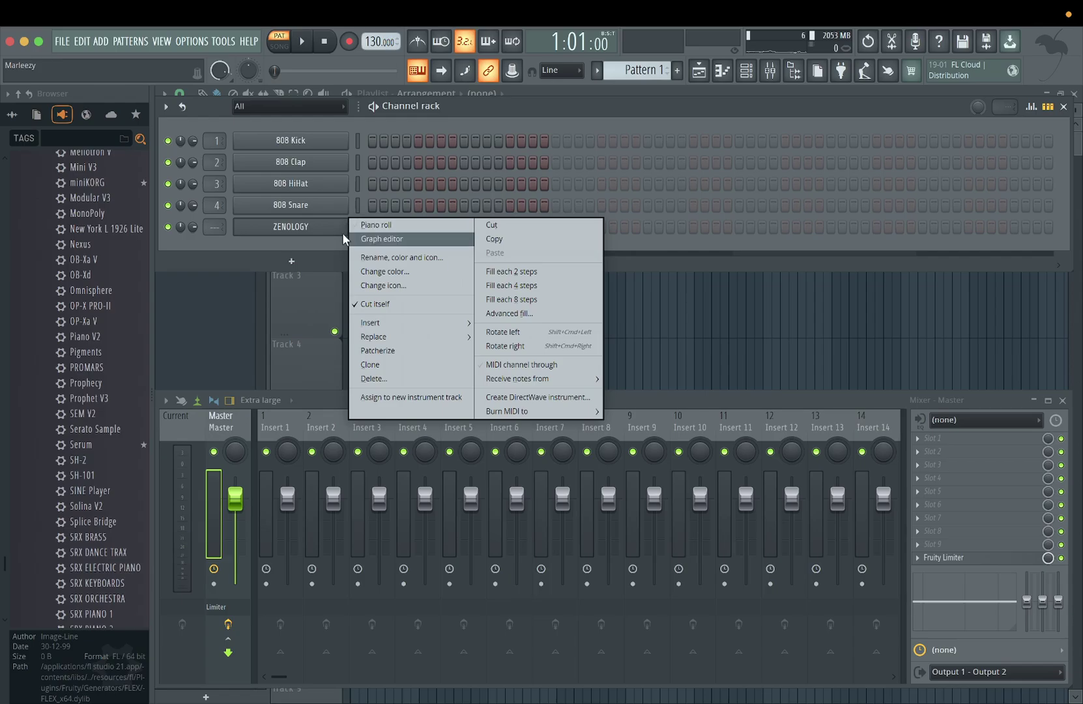
{"action": "left_click", "coordinate": [394, 225]}
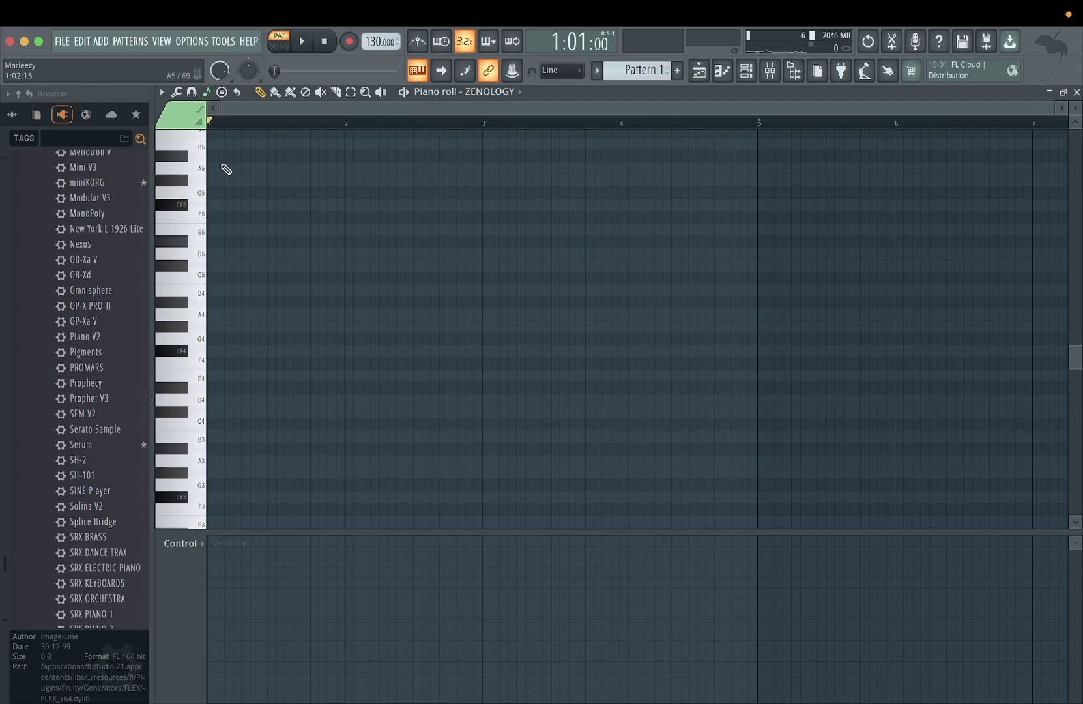
- Place a rising run of notes in bar 1: F#4, A4, A4, B4, D5 and C#5
{"action": "left_click", "coordinate": [212, 352]}
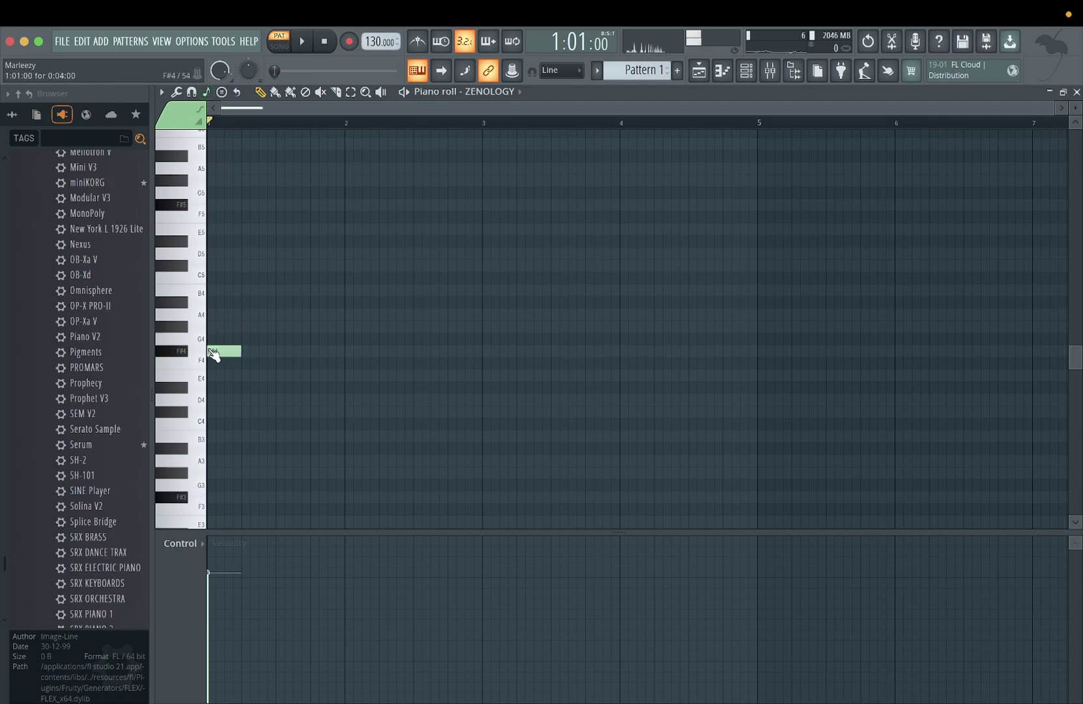
{"action": "left_click", "coordinate": [244, 313]}
{"action": "left_click", "coordinate": [281, 314]}
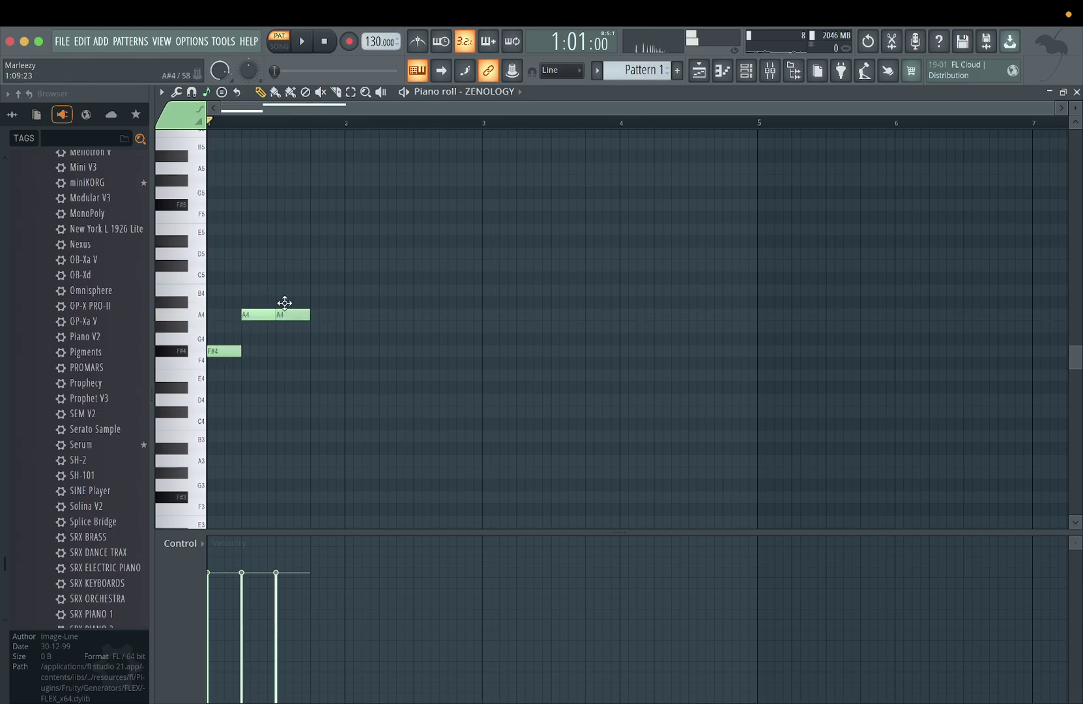
{"action": "left_click", "coordinate": [288, 290]}
{"action": "left_click", "coordinate": [323, 253]}
{"action": "left_click", "coordinate": [331, 266]}
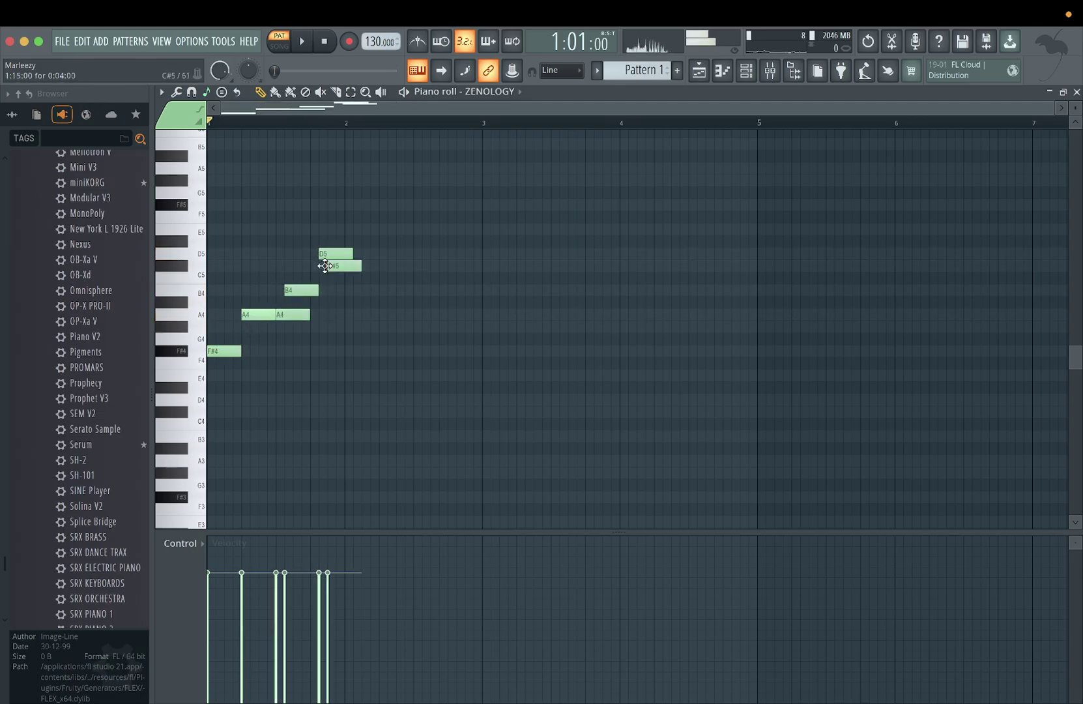
- Continue the melody from the end of bar 1 through bar 2 with A4, E4, C#4, F#4, D5, B4 and G#4
{"action": "left_click", "coordinate": [347, 315]}
{"action": "left_click", "coordinate": [339, 376]}
{"action": "left_click", "coordinate": [356, 412]}
{"action": "left_click", "coordinate": [416, 351]}
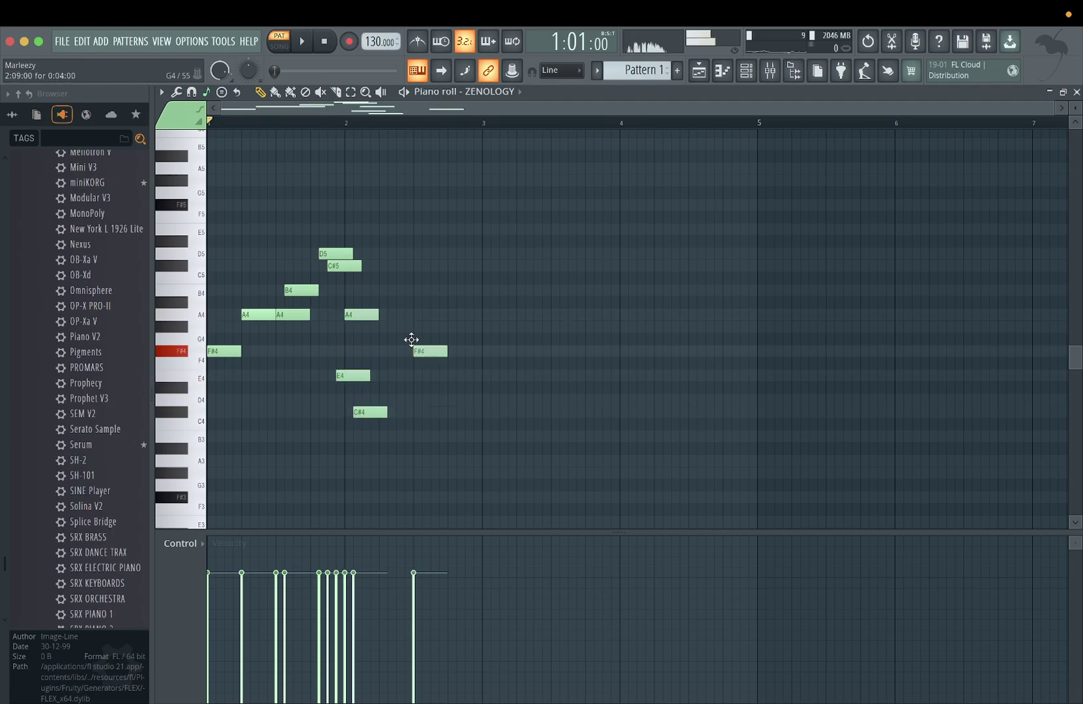
{"action": "left_click", "coordinate": [424, 253]}
{"action": "left_click", "coordinate": [450, 291]}
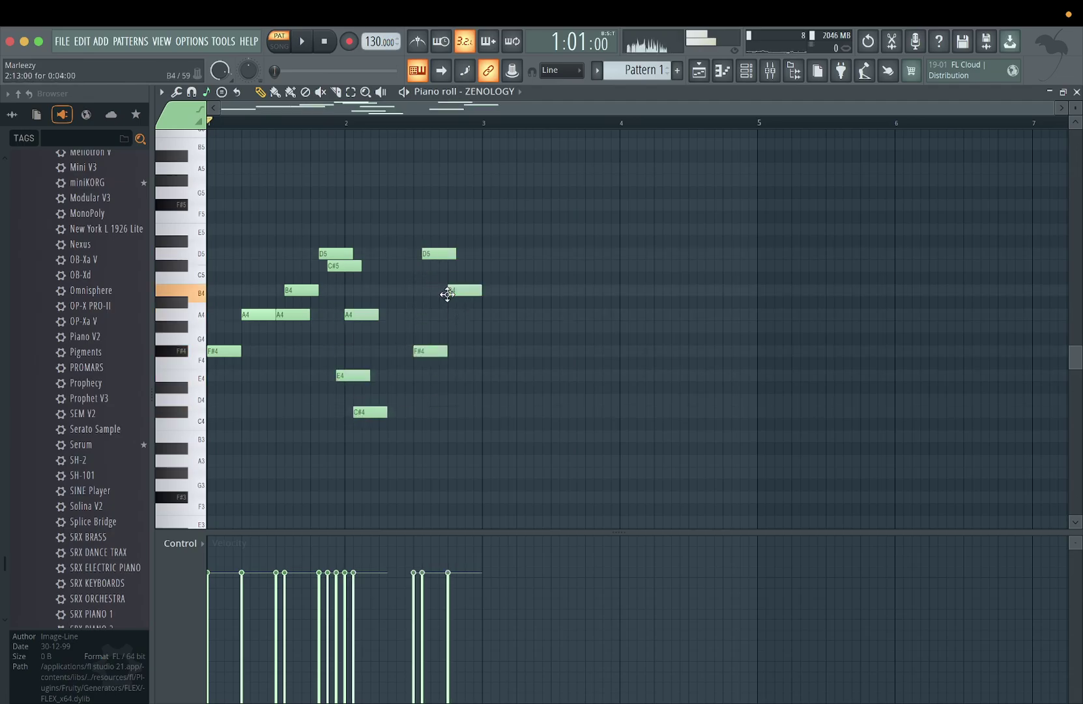
{"action": "left_click", "coordinate": [468, 327]}
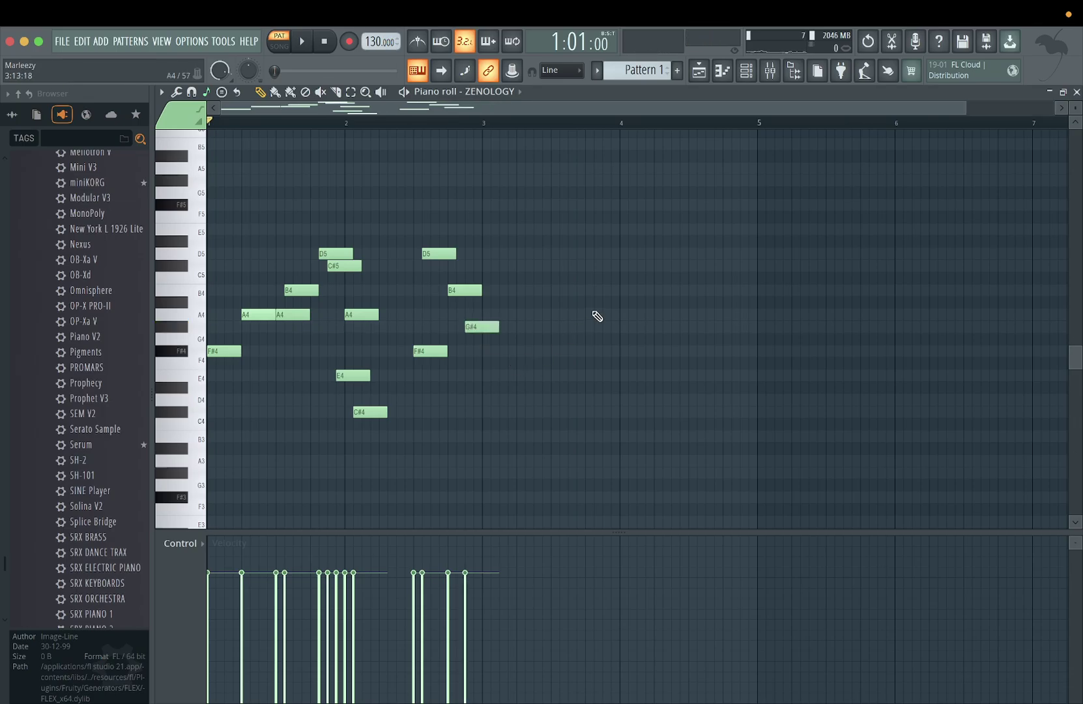
- Play the test melody twice and clear all its notes from the piano roll
{"action": "key", "text": "space"}
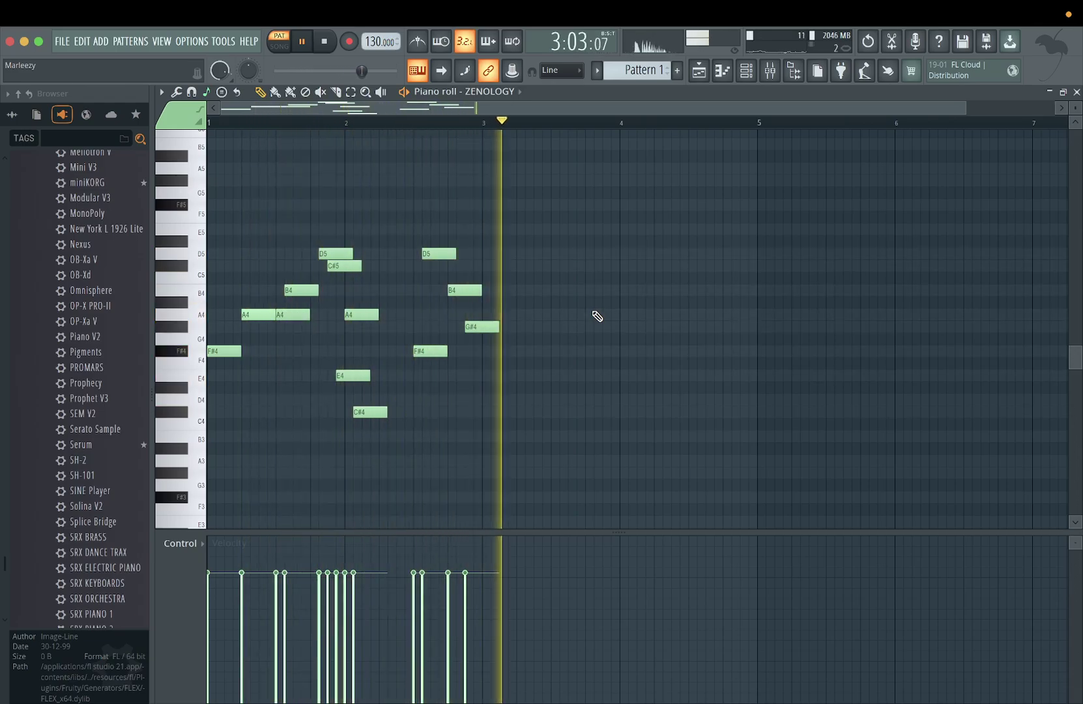
{"action": "key", "text": "space"}
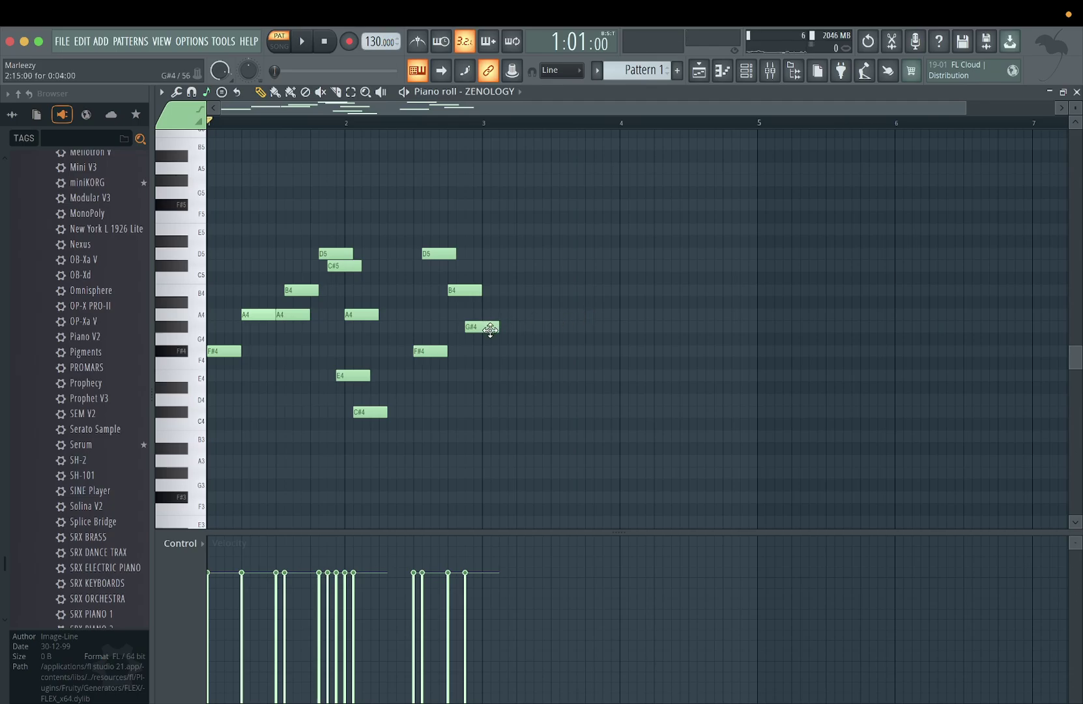
{"action": "key", "text": "space"}
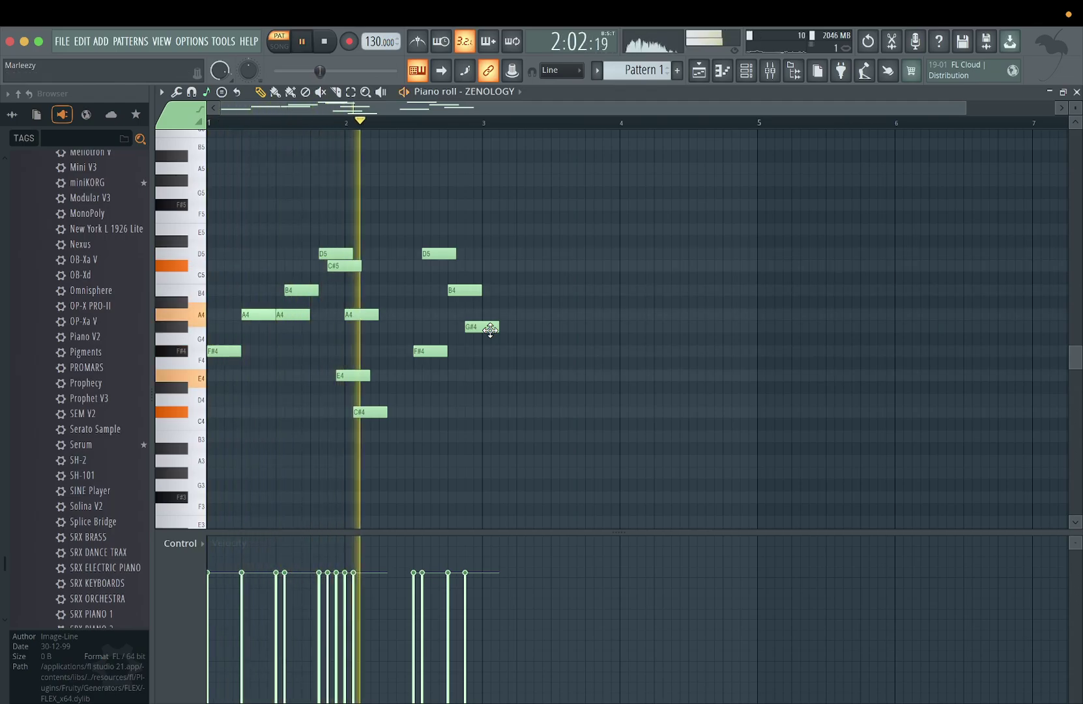
{"action": "key", "text": "space"}
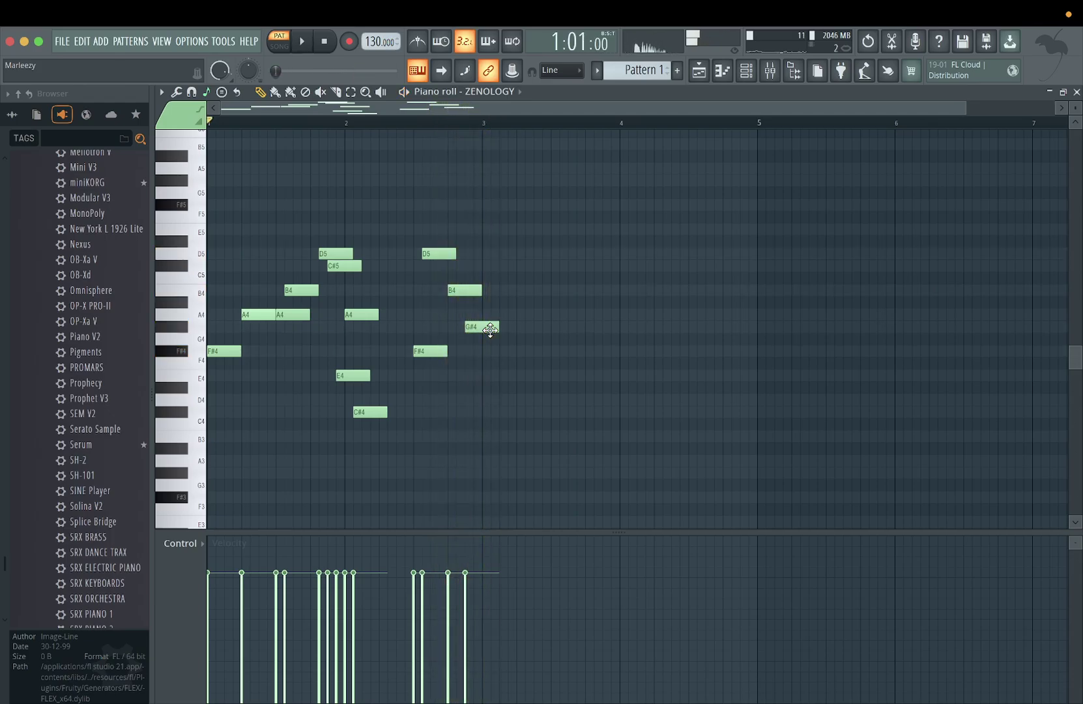
{"action": "mouse_move", "coordinate": [490, 330]}
{"action": "left_mouse_down"}
{"action": "mouse_move", "coordinate": [419, 224]}
{"action": "mouse_move", "coordinate": [435, 411]}
{"action": "mouse_move", "coordinate": [395, 401]}
{"action": "mouse_move", "coordinate": [354, 351]}
{"action": "mouse_move", "coordinate": [338, 236]}
{"action": "mouse_move", "coordinate": [327, 328]}
{"action": "mouse_move", "coordinate": [261, 328]}
{"action": "mouse_move", "coordinate": [262, 251]}
{"action": "mouse_move", "coordinate": [230, 377]}
{"action": "left_mouse_up"}
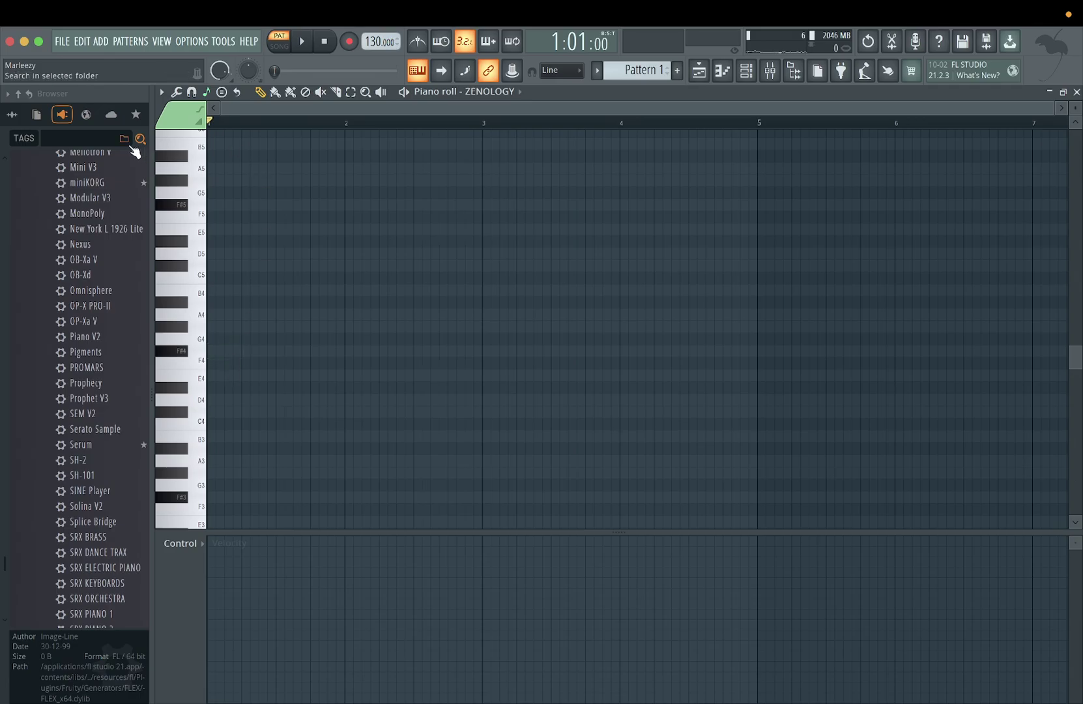
- Set the piano roll's scale highlighting root note to A#, keeping the Minor Natural (Aeolian) scale
{"action": "left_click", "coordinate": [162, 93]}
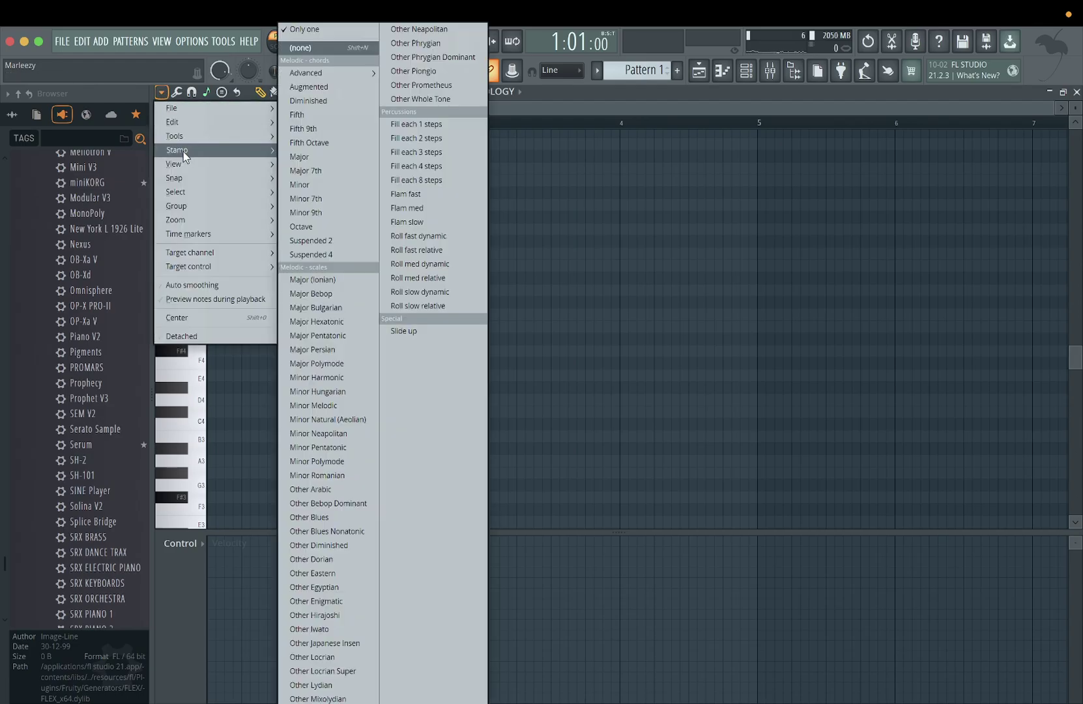
{"action": "mouse_move", "coordinate": [187, 163]}
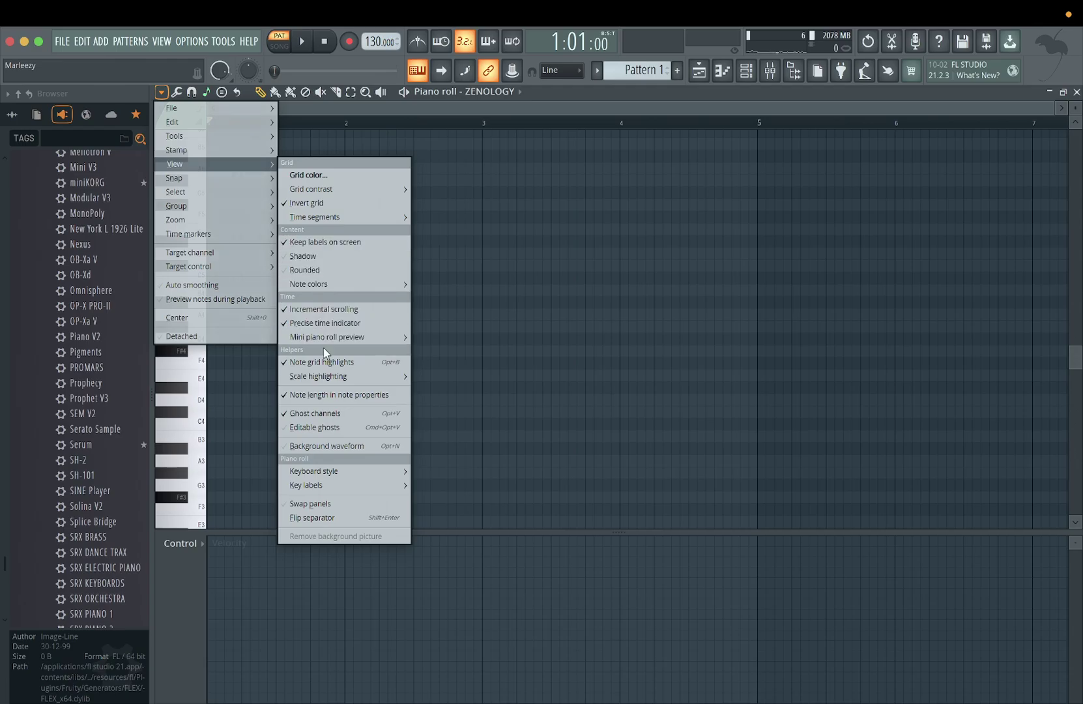
{"action": "mouse_move", "coordinate": [325, 378]}
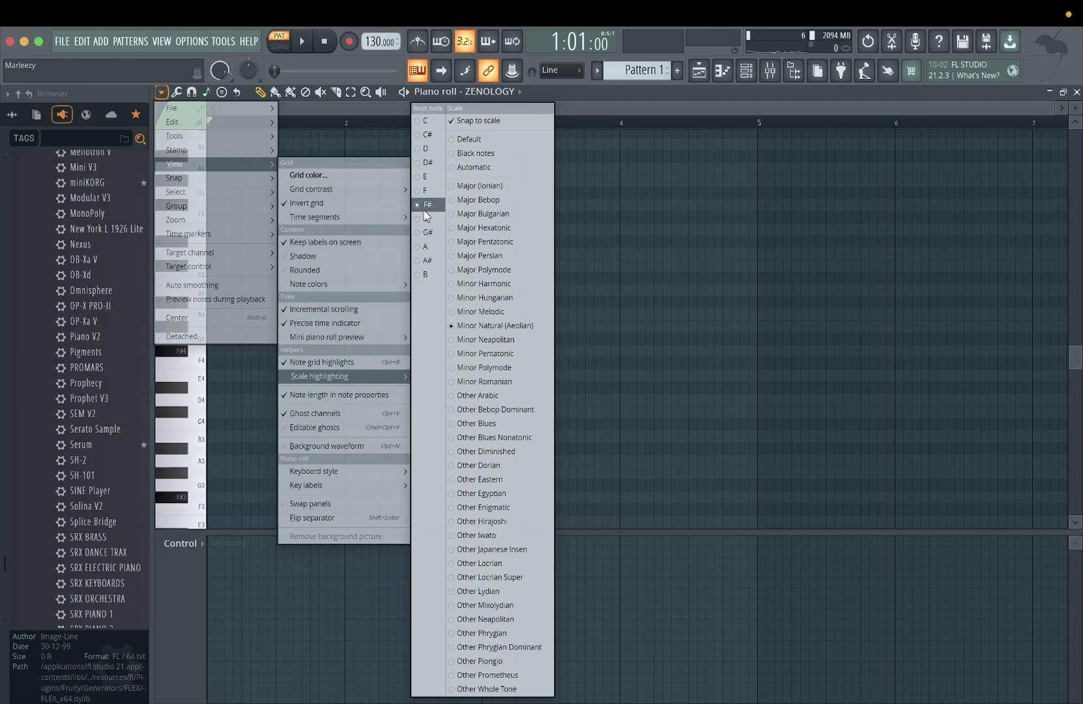
{"action": "left_click", "coordinate": [425, 260]}
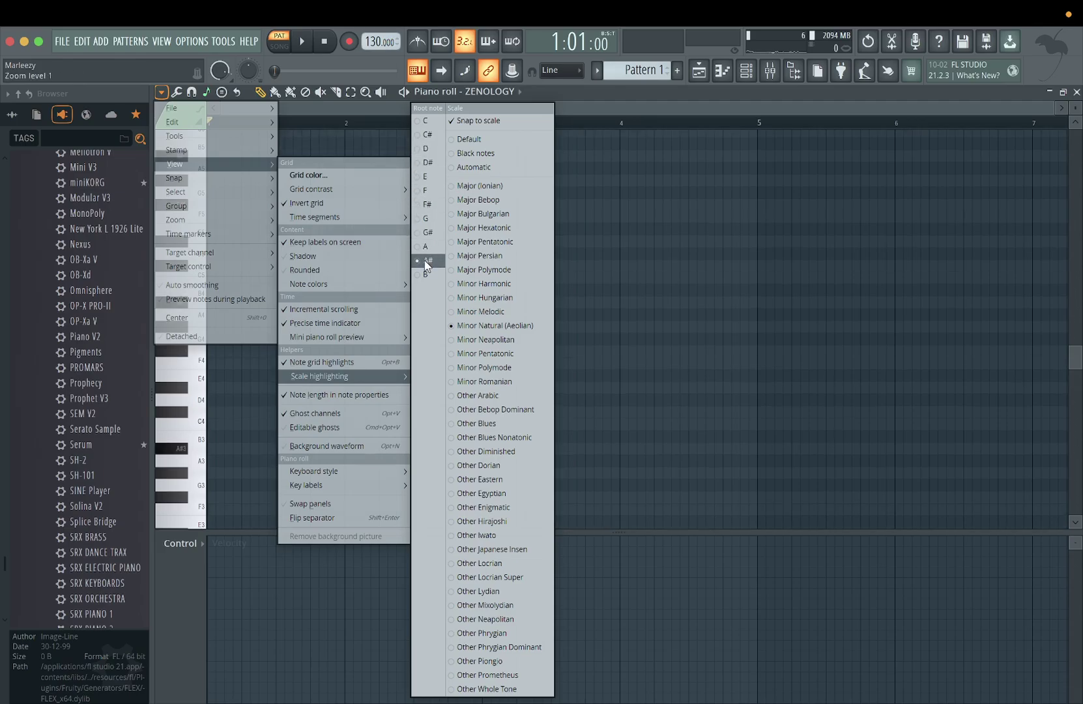
{"action": "left_click", "coordinate": [239, 403]}
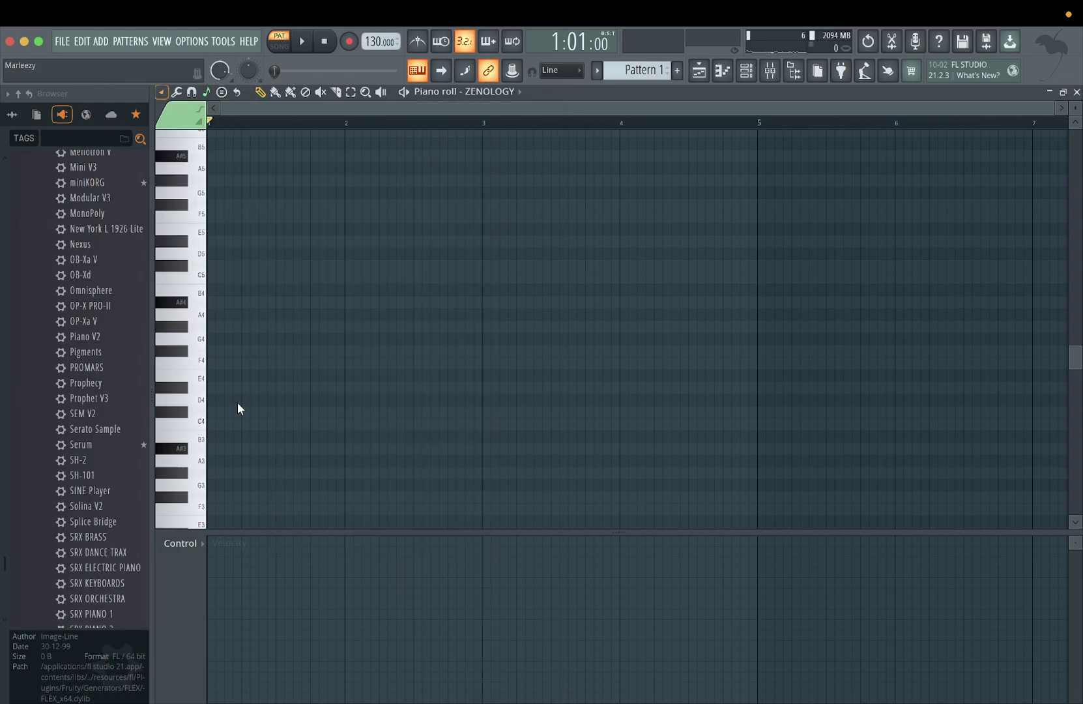
- Place the notes A#4, G#4, F4, C#4, C5 and F5 in bar 1
{"action": "left_click", "coordinate": [209, 303]}
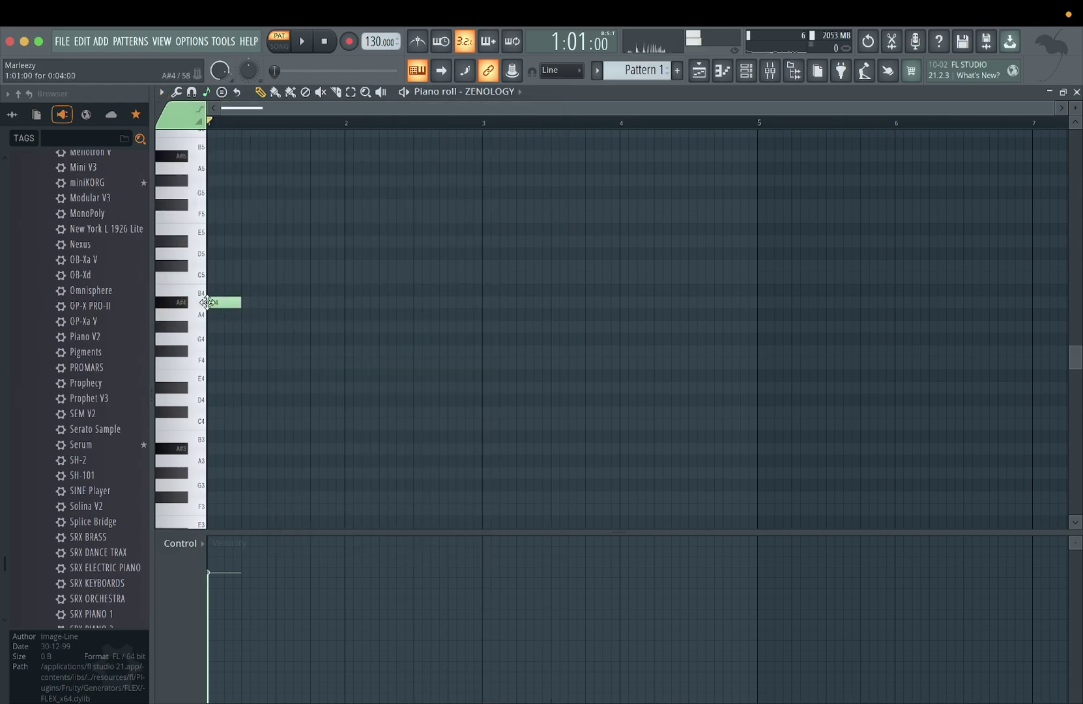
{"action": "left_click", "coordinate": [244, 327]}
{"action": "left_click", "coordinate": [269, 363]}
{"action": "left_click", "coordinate": [304, 412]}
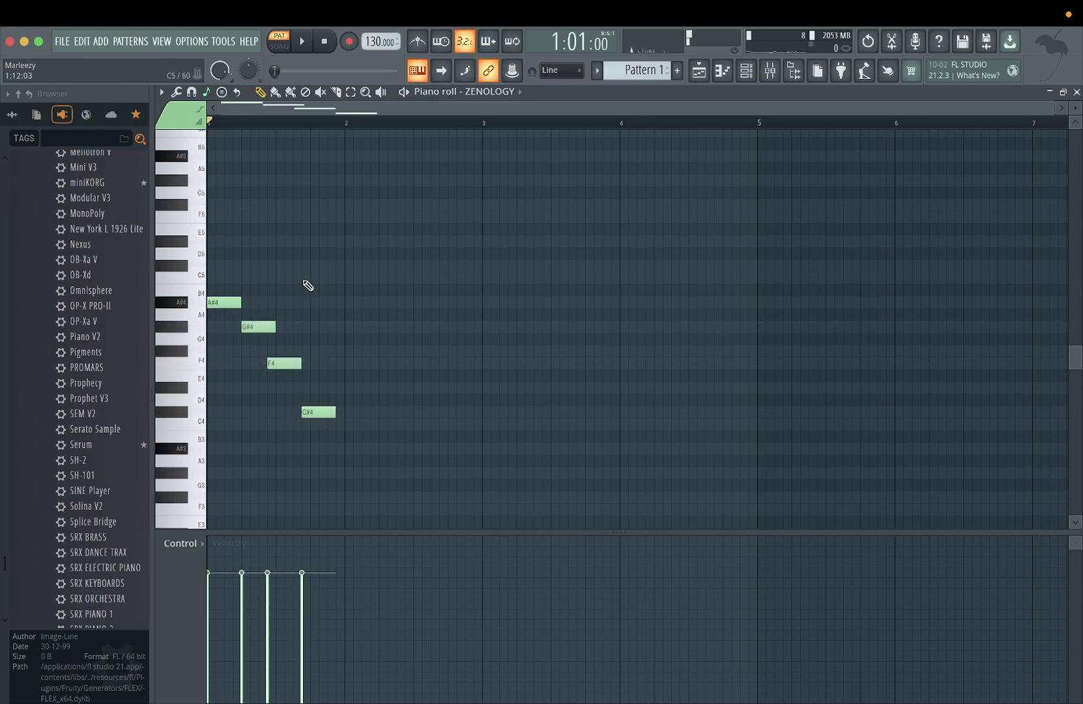
{"action": "left_click", "coordinate": [305, 278]}
{"action": "left_click", "coordinate": [279, 217]}
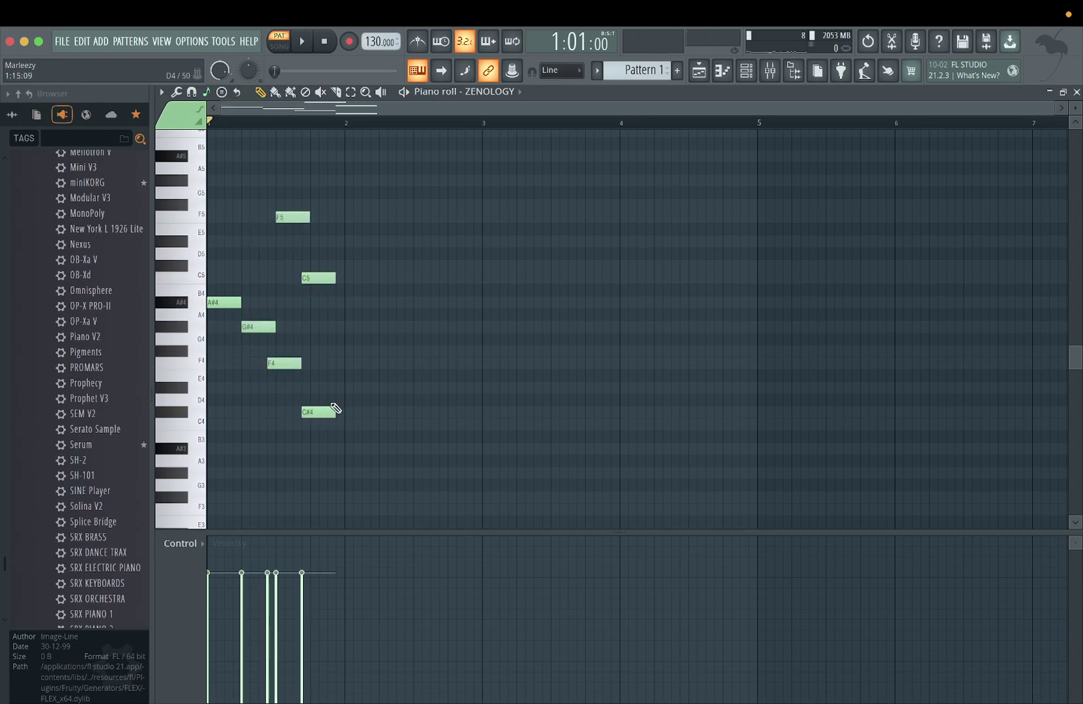
- Align F4 with the start of F5, delete C#4, and shift C5 one step later to 1:13 while the pattern plays
{"action": "left_click_drag", "start_coordinate": [282, 363], "coordinate": [291, 363]}
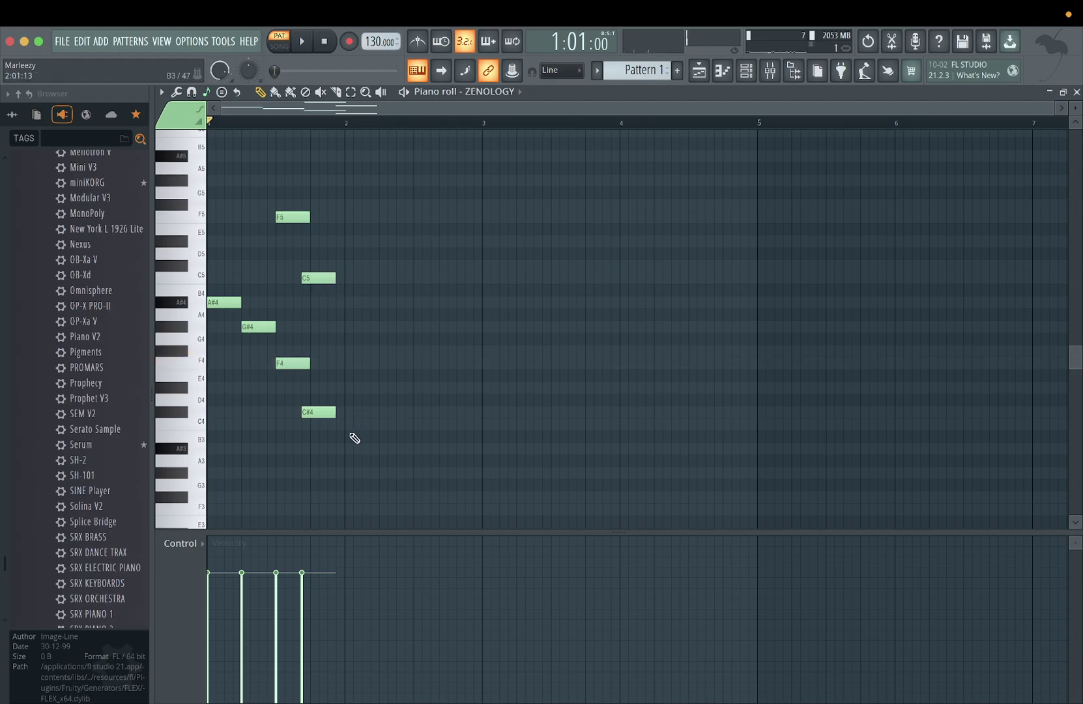
{"action": "right_click", "coordinate": [318, 411]}
{"action": "key", "text": "space"}
{"action": "left_click_drag", "start_coordinate": [318, 276], "coordinate": [328, 275]}
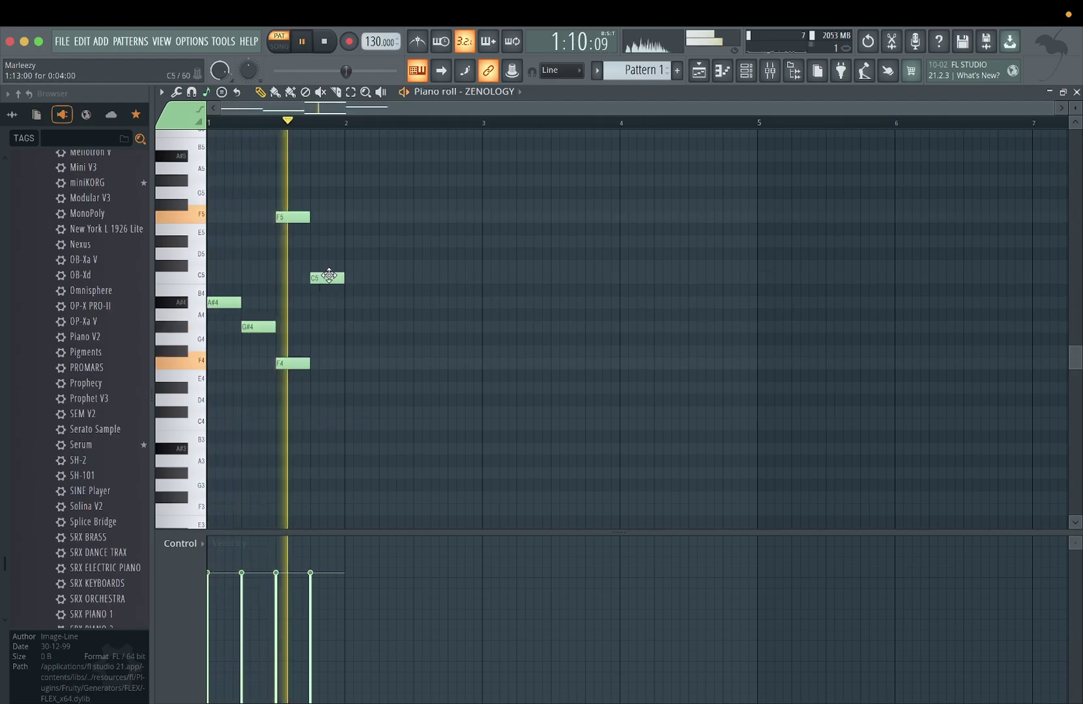
- Delete F4, add D#5 at 1:11 between F5 and C5, keep C5 at 1:13, and play the bar back
{"action": "right_click", "coordinate": [287, 362]}
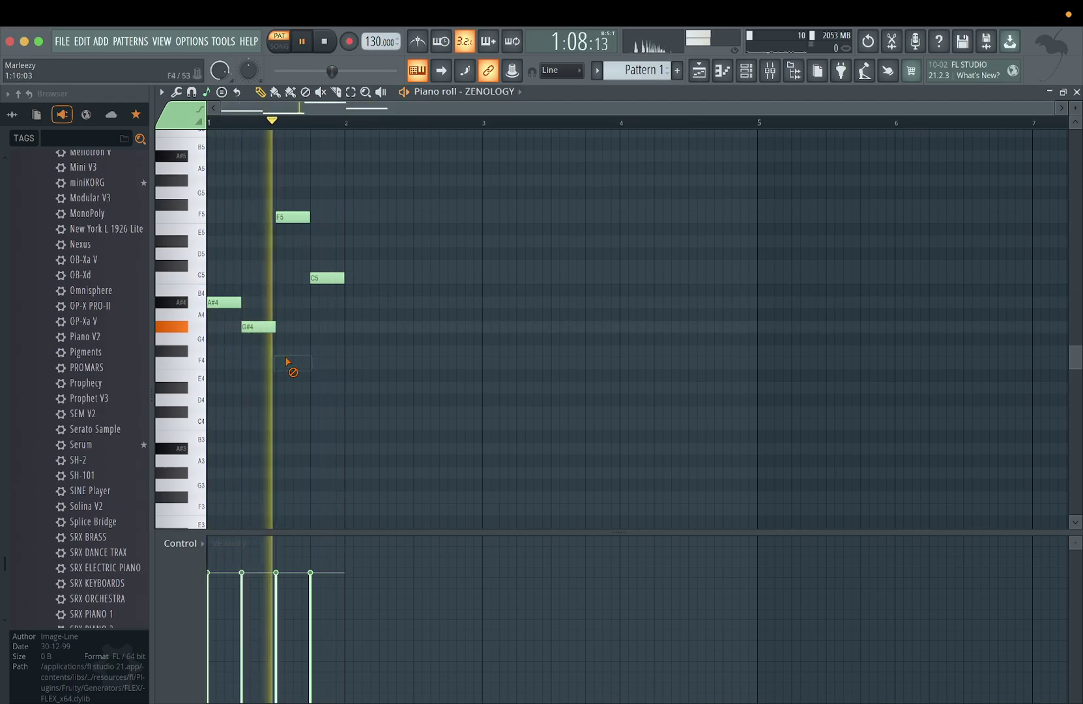
{"action": "left_click", "coordinate": [324, 241]}
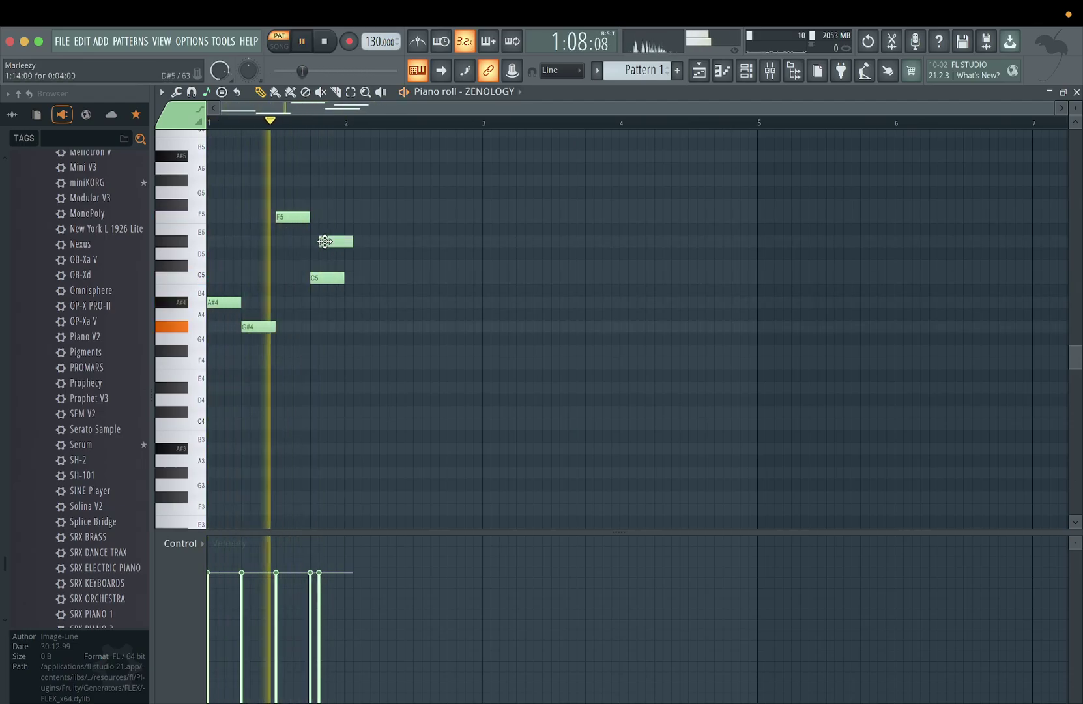
{"action": "left_click_drag", "start_coordinate": [325, 241], "coordinate": [334, 278]}
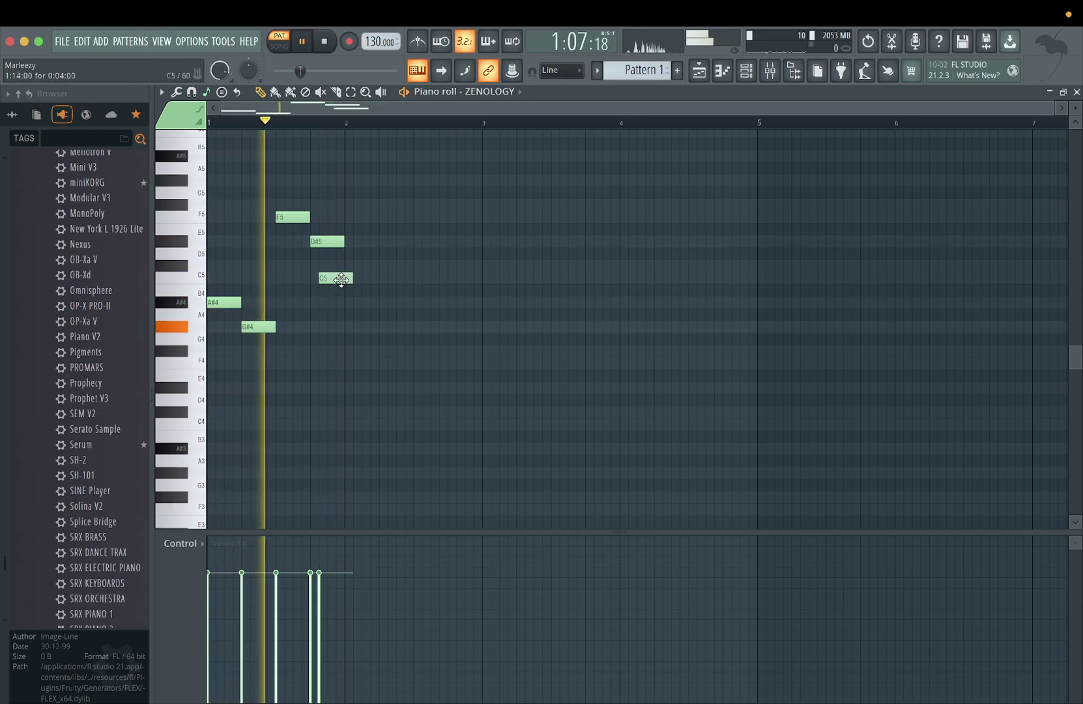
{"action": "key", "text": "space"}
{"action": "left_click_drag", "start_coordinate": [341, 280], "coordinate": [312, 241]}
{"action": "key", "text": "space"}
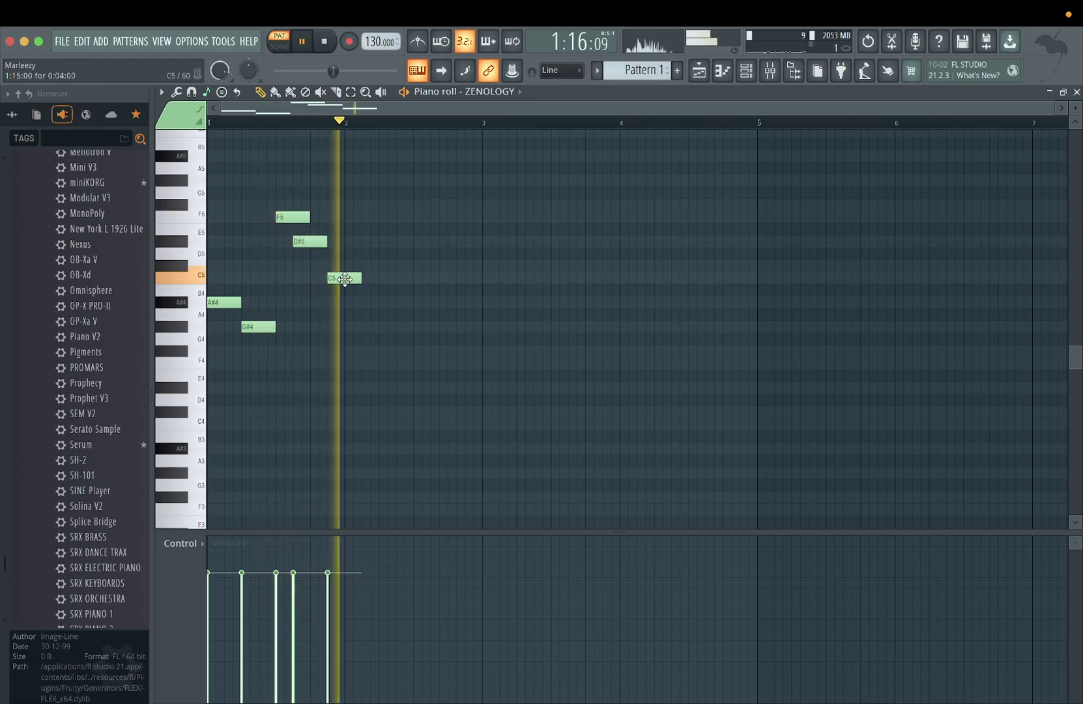
{"action": "left_click_drag", "start_coordinate": [345, 279], "coordinate": [328, 279]}
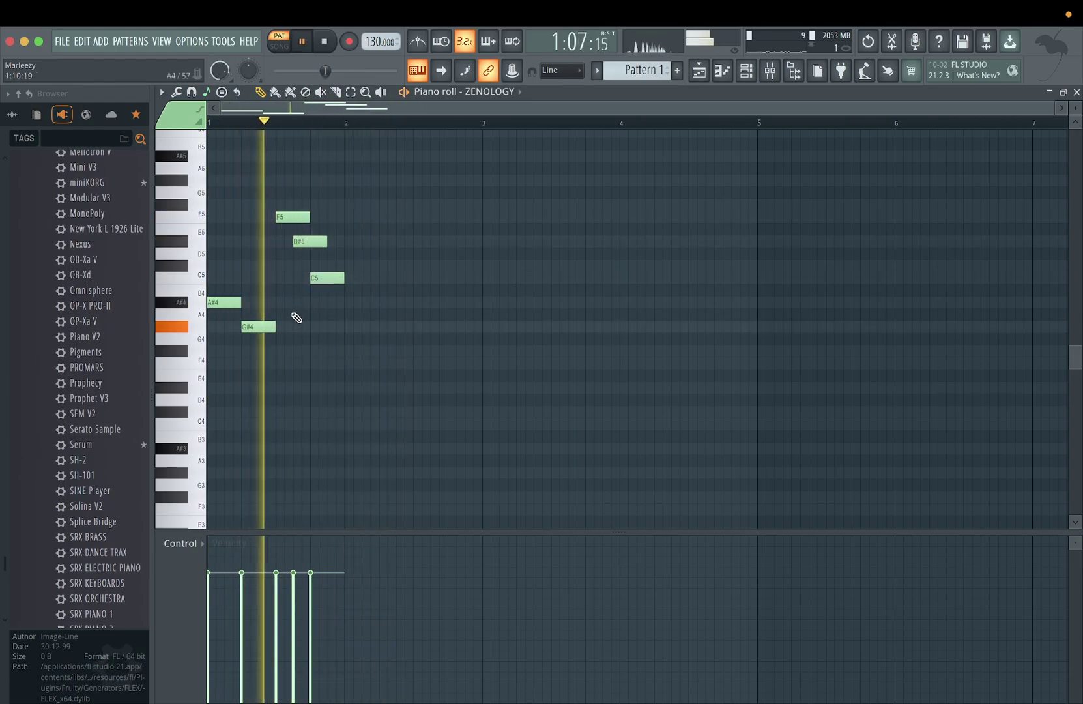
{"action": "key", "text": "space"}
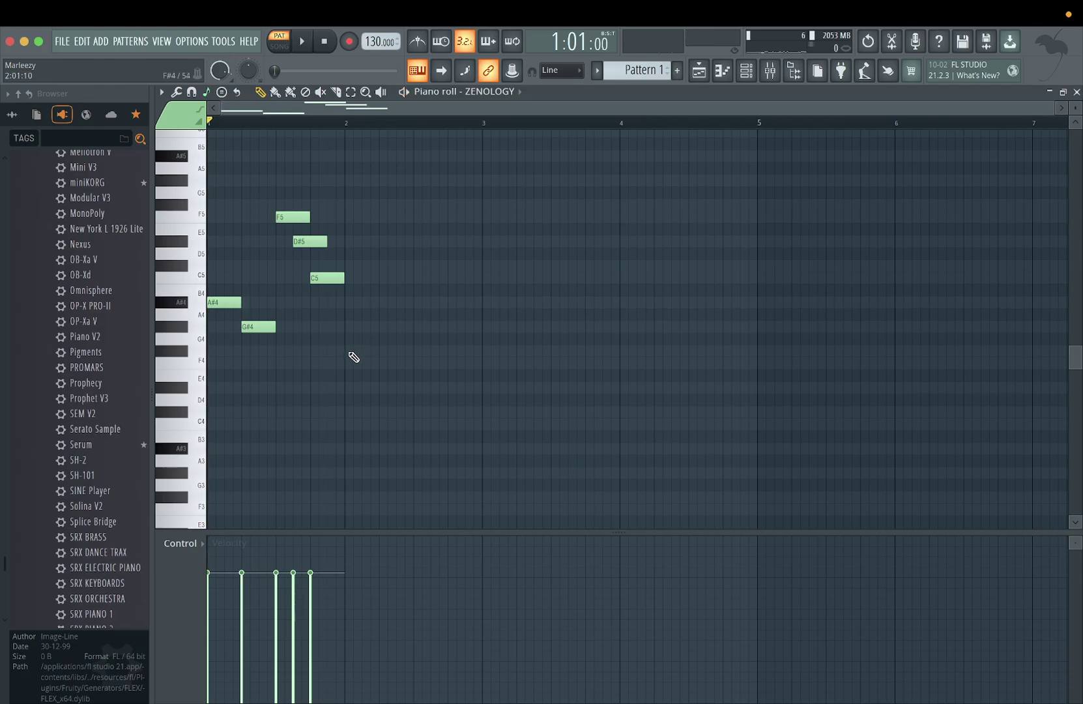
{"action": "key", "text": "space"}
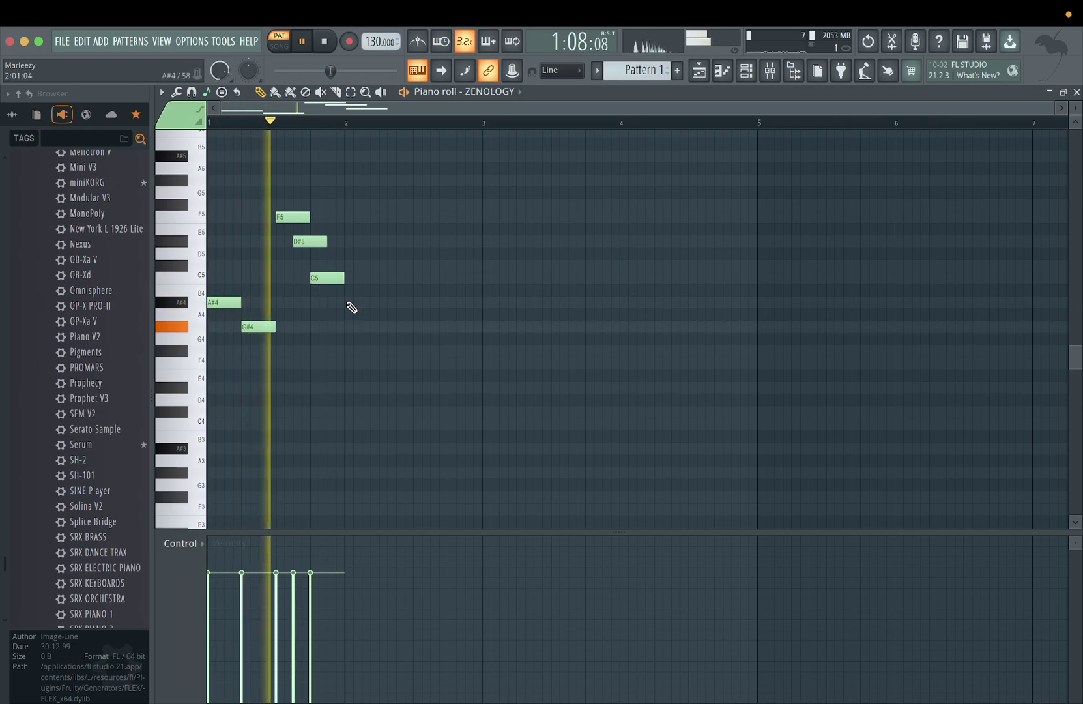
- Extend the melody into bar 2 with A#4 at 2:01, G#4 at 2:05, G#5 at 2:09, F#5 at 2:11 and D#5 at 2:13
{"action": "left_click", "coordinate": [351, 303]}
{"action": "left_click", "coordinate": [379, 326]}
{"action": "key", "text": "space"}
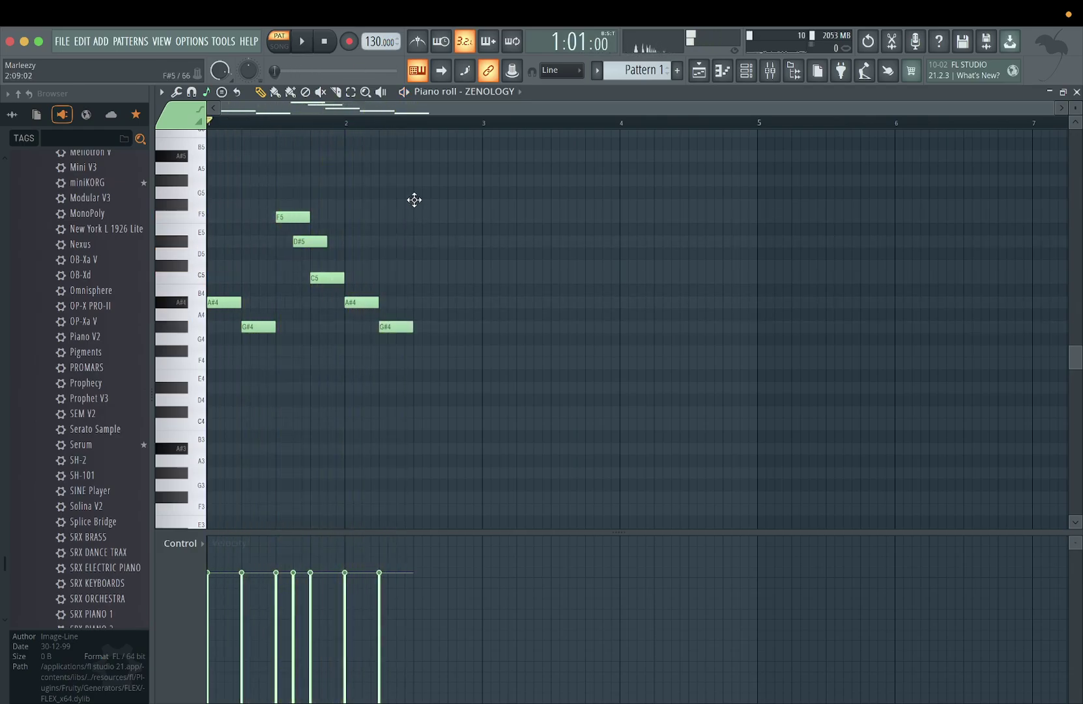
{"action": "left_click", "coordinate": [418, 180]}
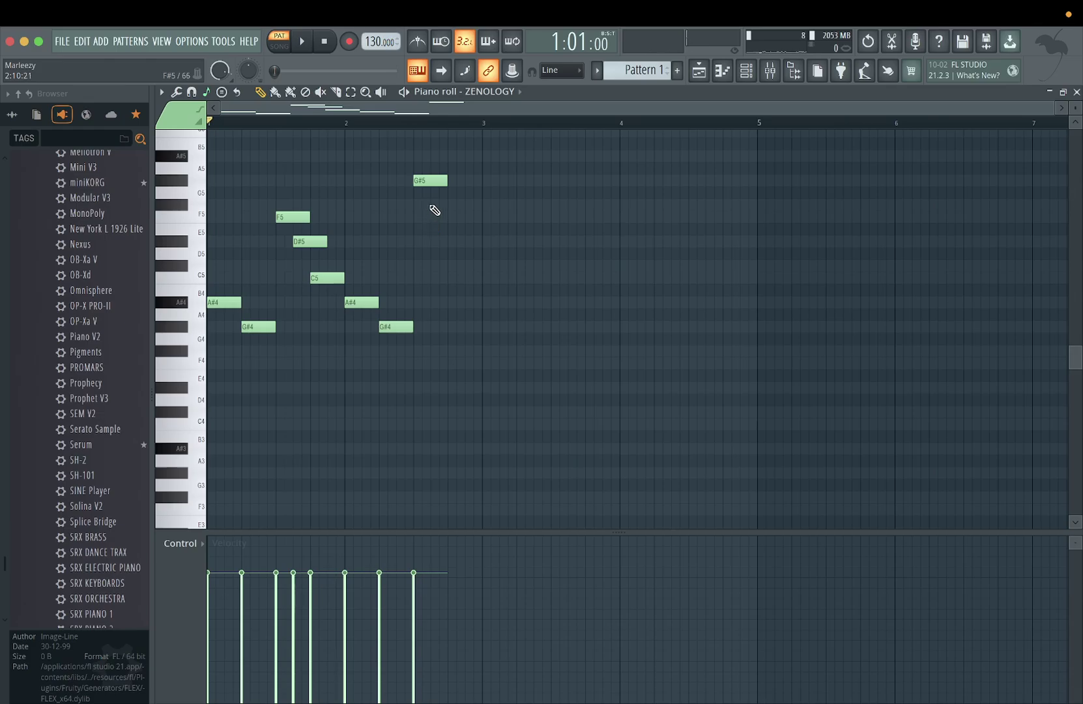
{"action": "left_click", "coordinate": [435, 205]}
{"action": "left_click", "coordinate": [451, 240]}
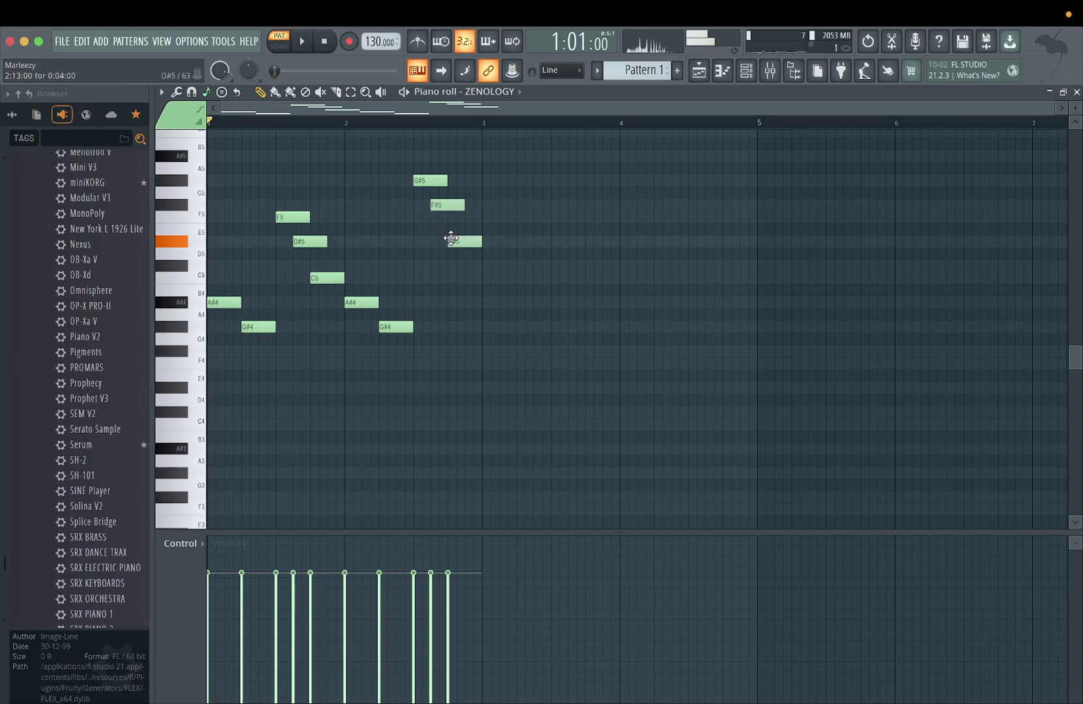
{"action": "key", "text": "space"}
- Repitch the last three notes of bar 2 to F5, D#5 and C5 while the pattern plays
{"action": "left_click_drag", "start_coordinate": [463, 243], "coordinate": [460, 281]}
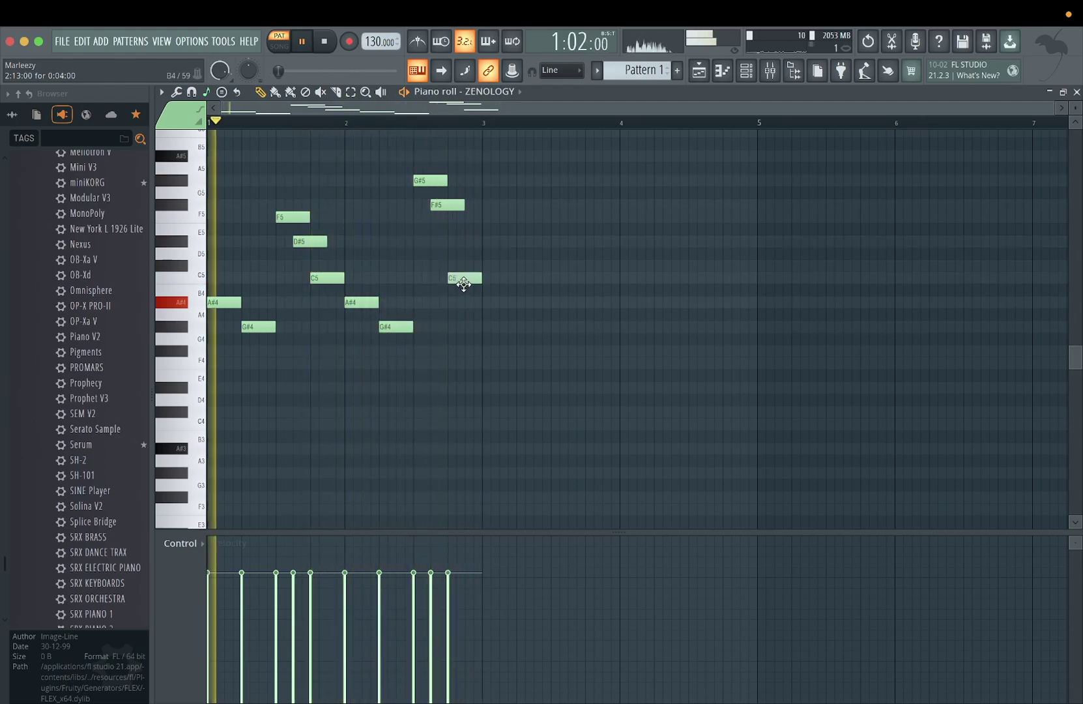
{"action": "mouse_move", "coordinate": [443, 206]}
{"action": "left_mouse_down"}
{"action": "mouse_move", "coordinate": [441, 222]}
{"action": "mouse_move", "coordinate": [427, 203]}
{"action": "left_mouse_up"}
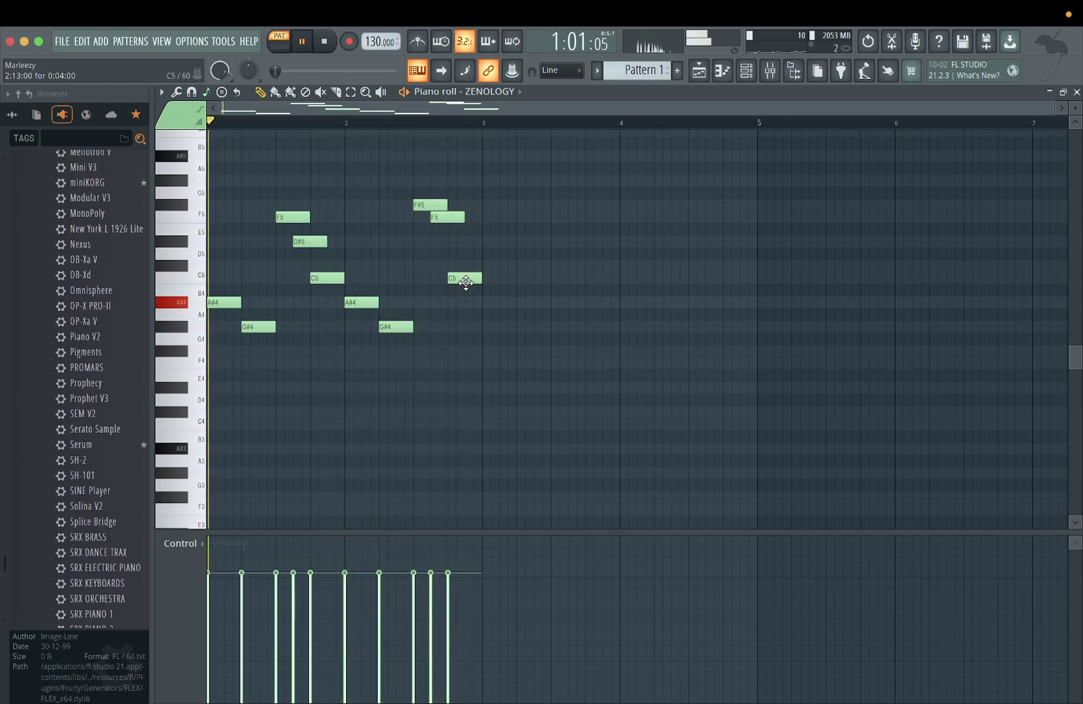
{"action": "left_click_drag", "start_coordinate": [450, 214], "coordinate": [454, 232]}
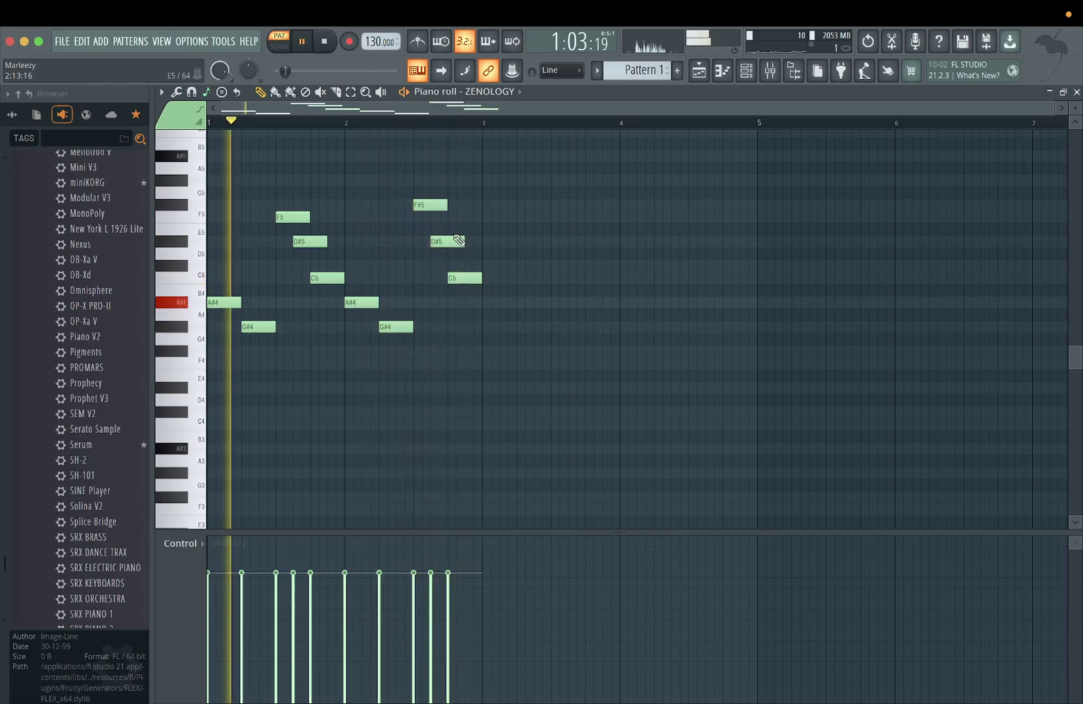
{"action": "left_click_drag", "start_coordinate": [431, 204], "coordinate": [437, 217]}
{"action": "key", "text": "space"}
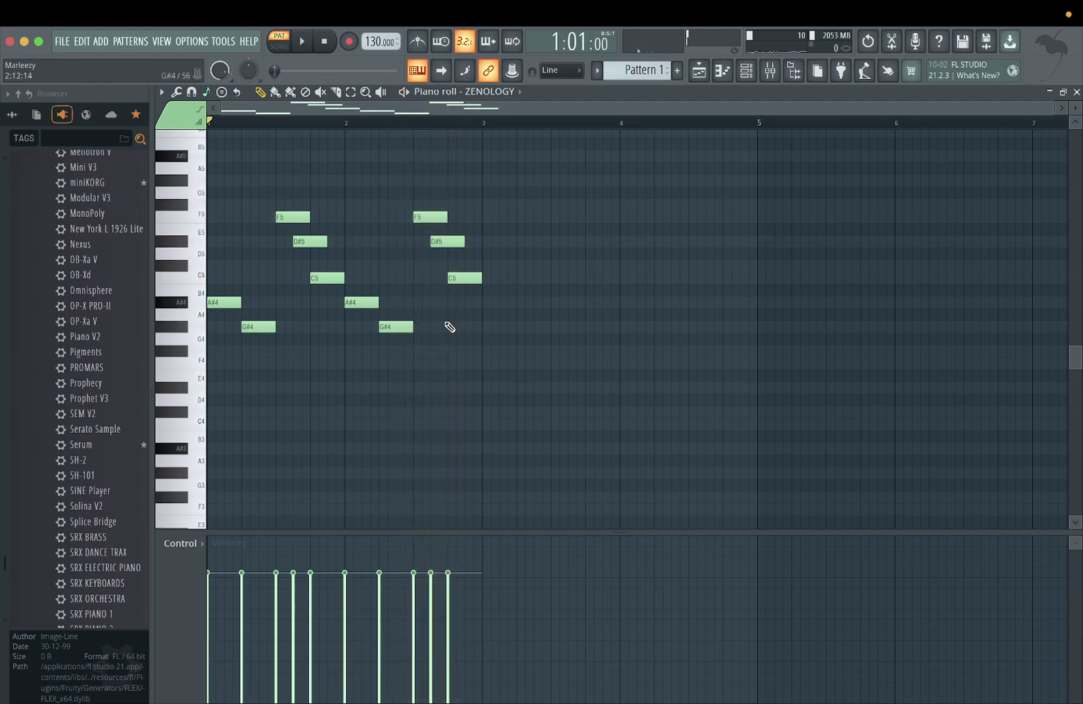
- Fill out bar 2 with A#4 at 2:09, C#5 at 2:07 and D#5 at 2:03 during playback
{"action": "left_click", "coordinate": [427, 303]}
{"action": "key", "text": "space"}
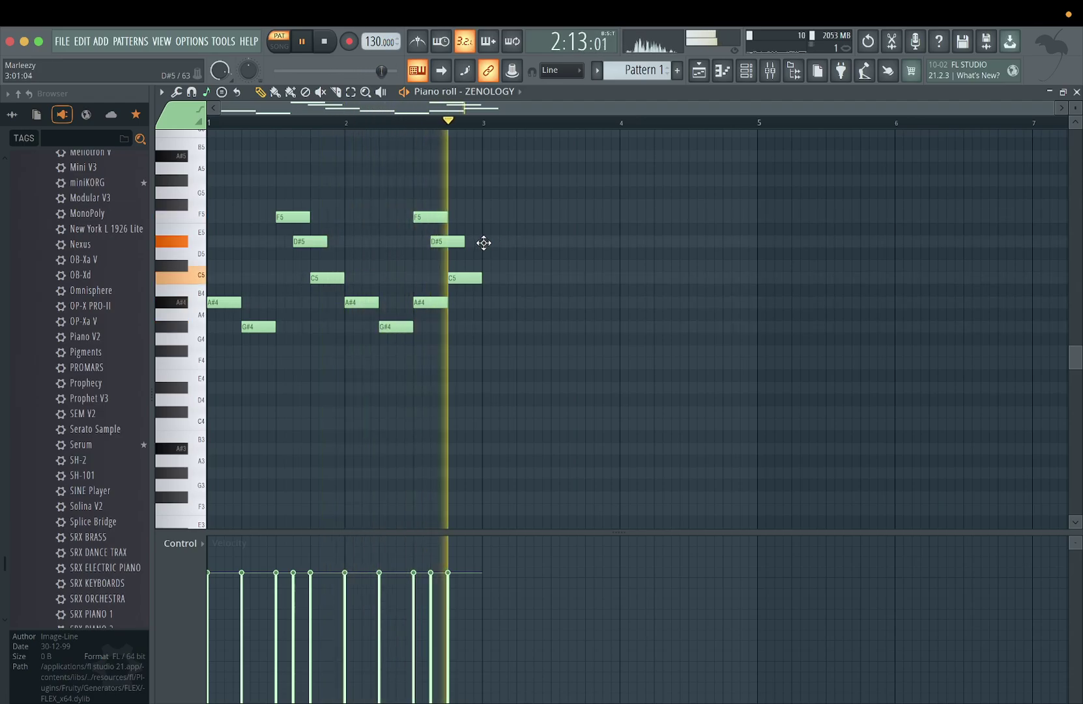
{"action": "left_click", "coordinate": [397, 266]}
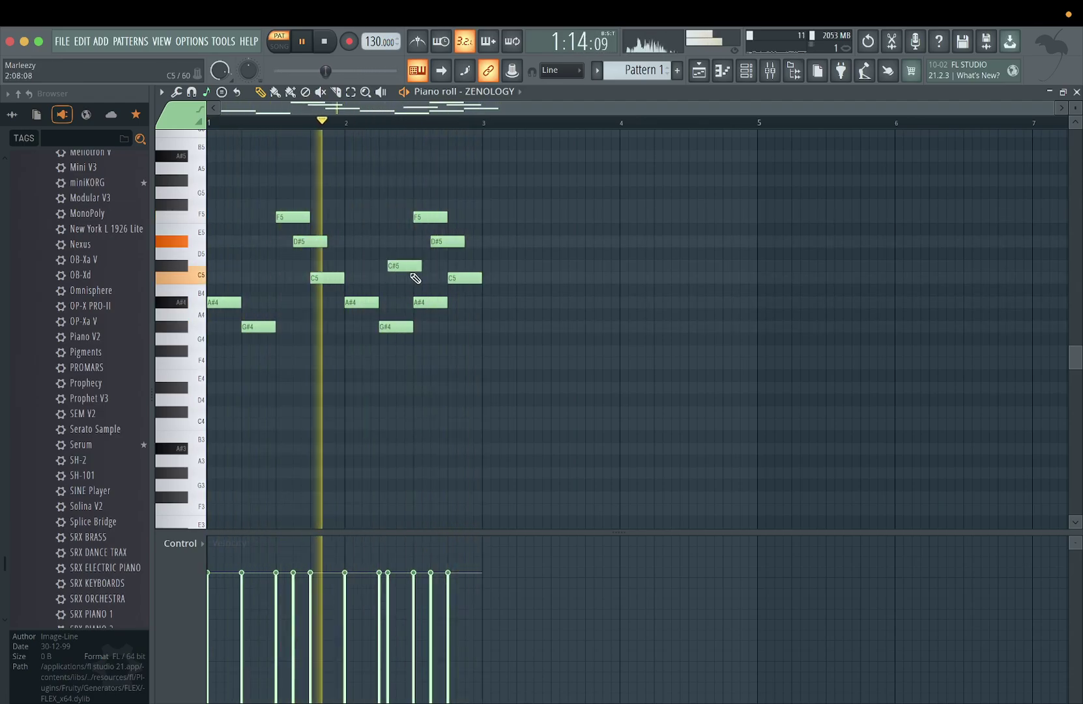
{"action": "left_click_drag", "start_coordinate": [404, 266], "coordinate": [412, 265]}
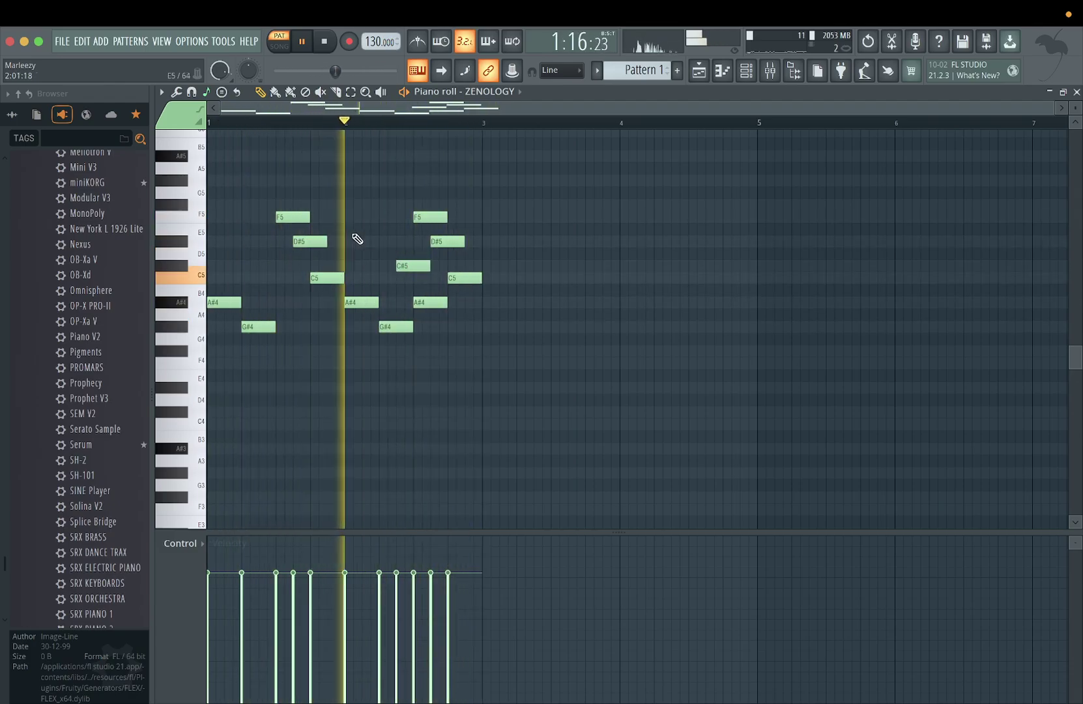
{"action": "left_click", "coordinate": [360, 240]}
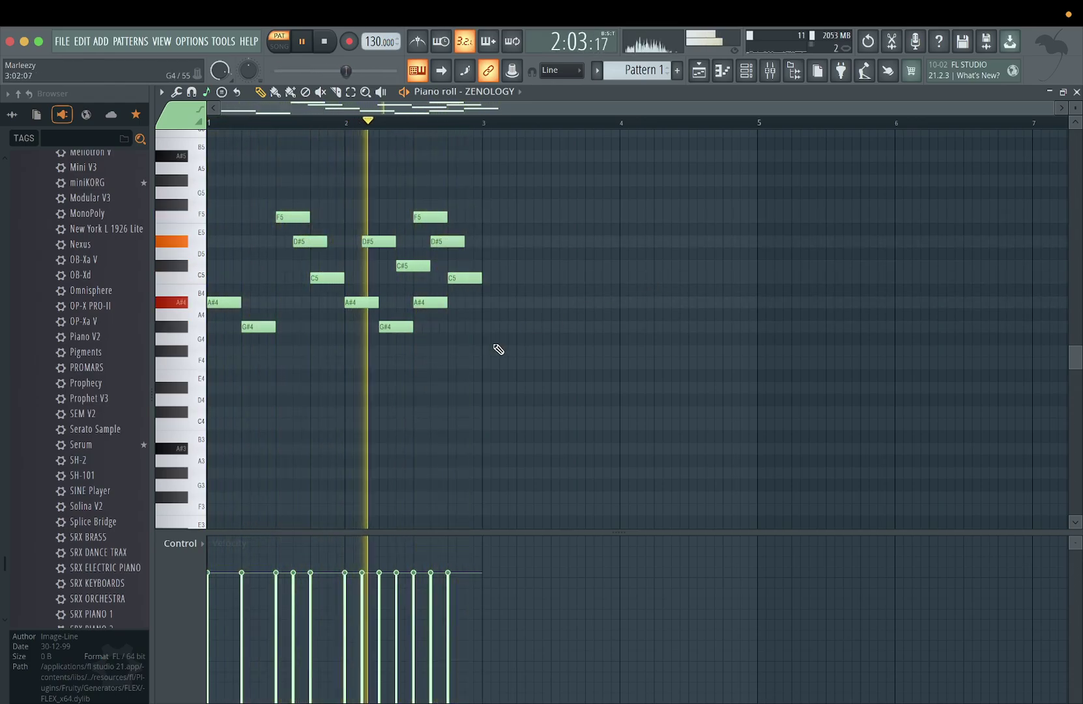
- Duplicate the whole two-bar melody into bars 3 and 4, and select all notes of the four-bar pattern
{"action": "key", "text": "ctrl+a"}
{"action": "left_click_drag", "start_coordinate": [218, 302], "coordinate": [496, 316], "text": "shift"}
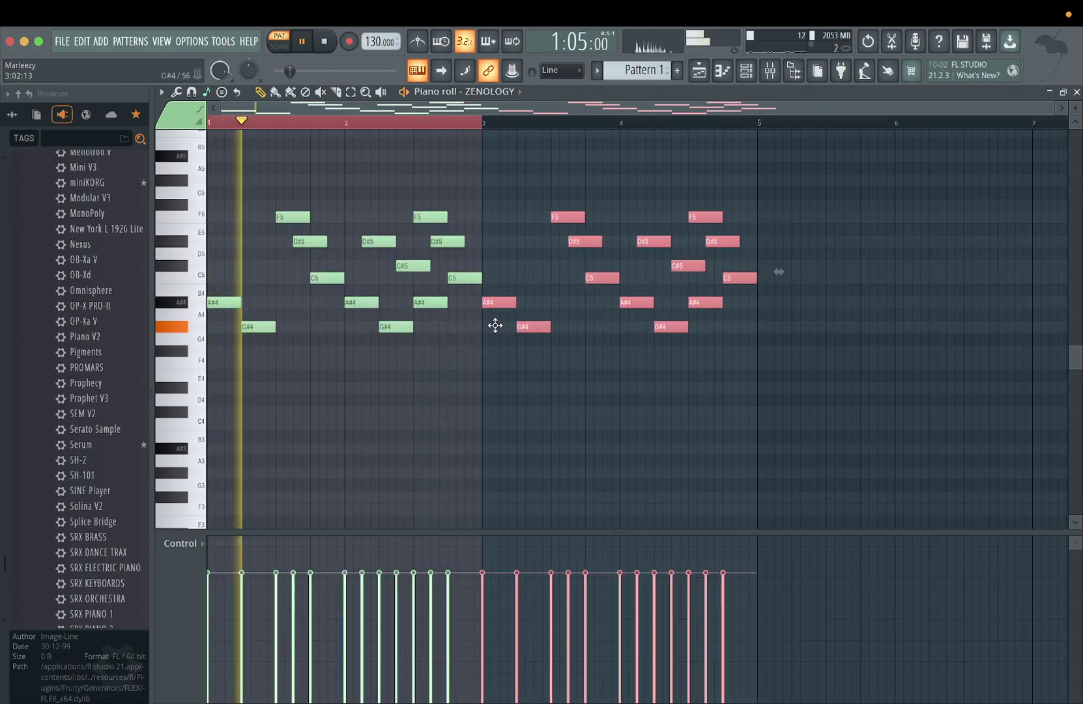
{"action": "key", "text": "ctrl+a"}
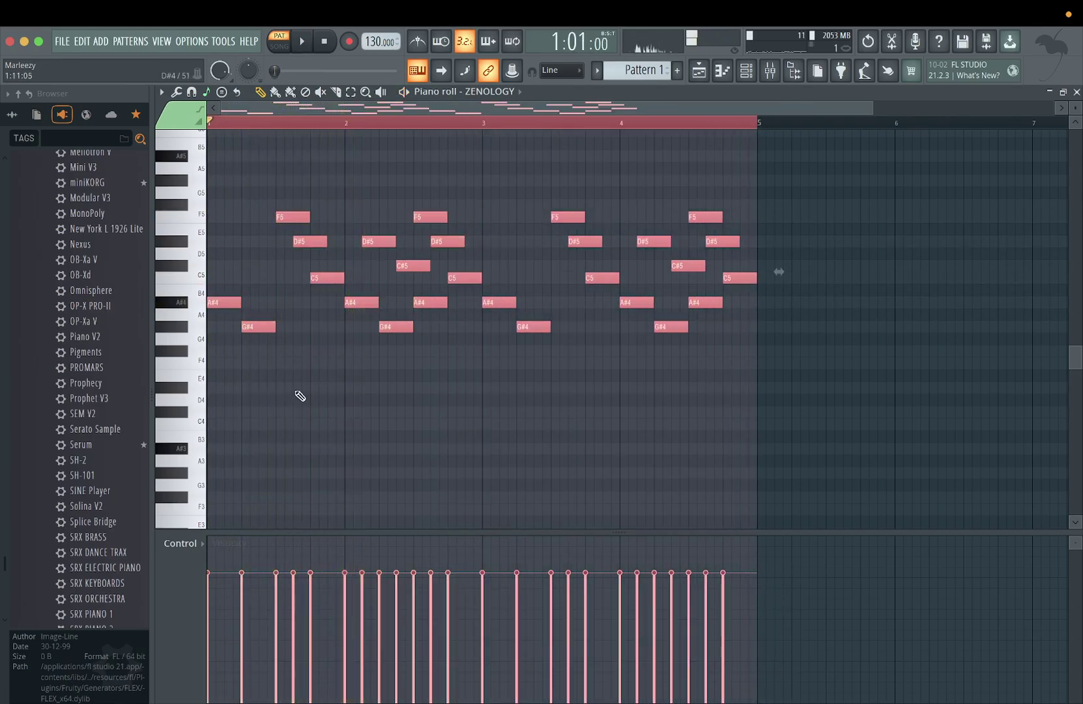
{"action": "key", "text": "space"}
- Add bass notes under the first two bars: A#3 for all of bar 1, G#3 and A#3 for half of bar 2 each
{"action": "left_click", "coordinate": [216, 450]}
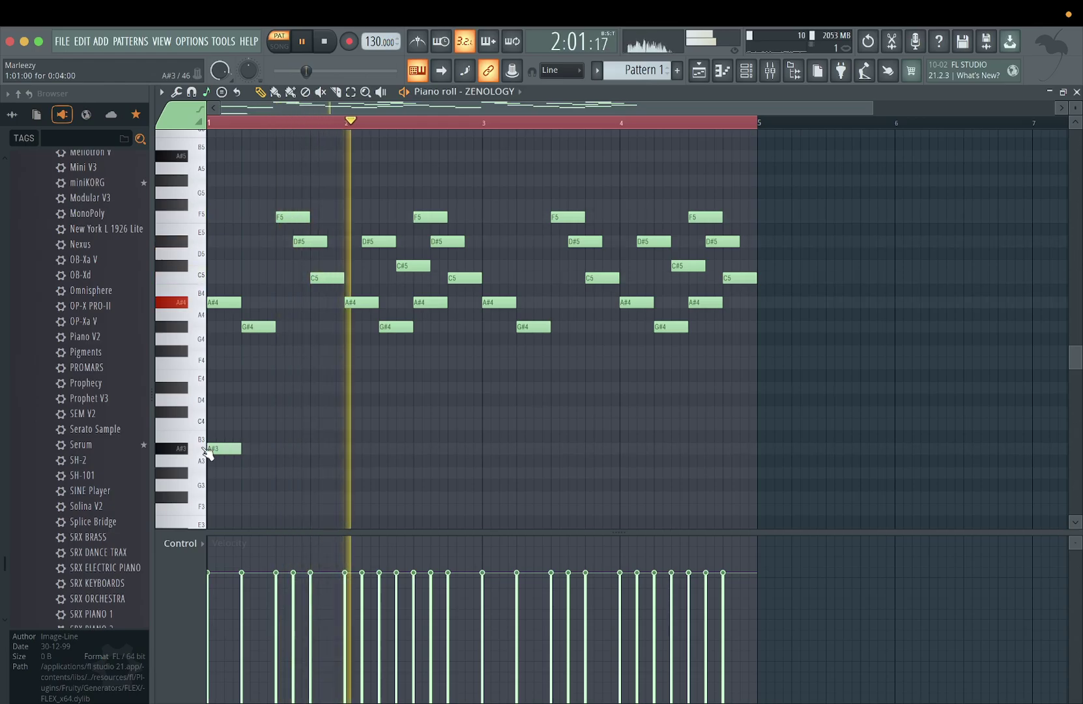
{"action": "key", "text": "space"}
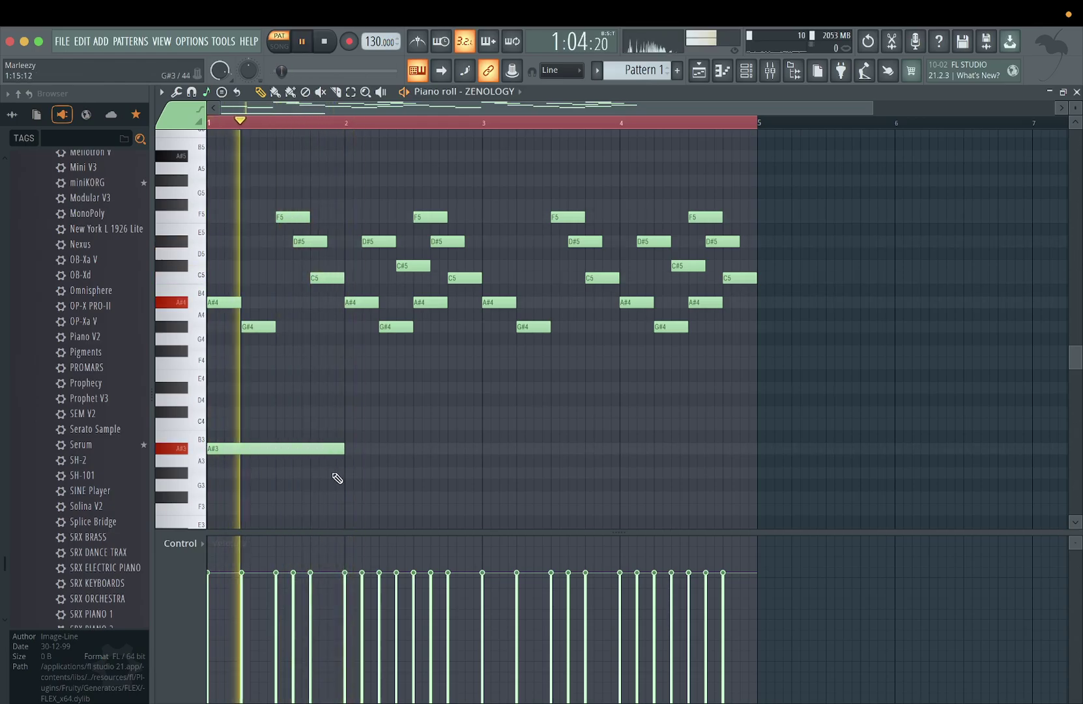
{"action": "left_click", "coordinate": [347, 472]}
{"action": "left_click_drag", "start_coordinate": [481, 471], "coordinate": [412, 477]}
{"action": "key", "text": "space"}
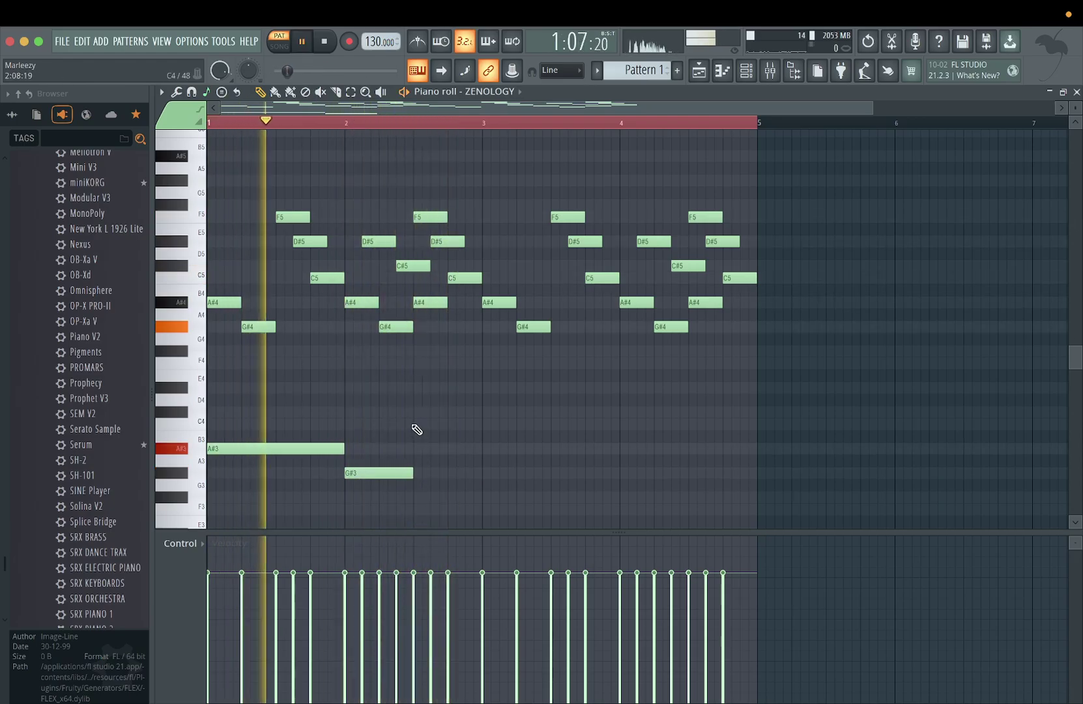
{"action": "left_click", "coordinate": [417, 448]}
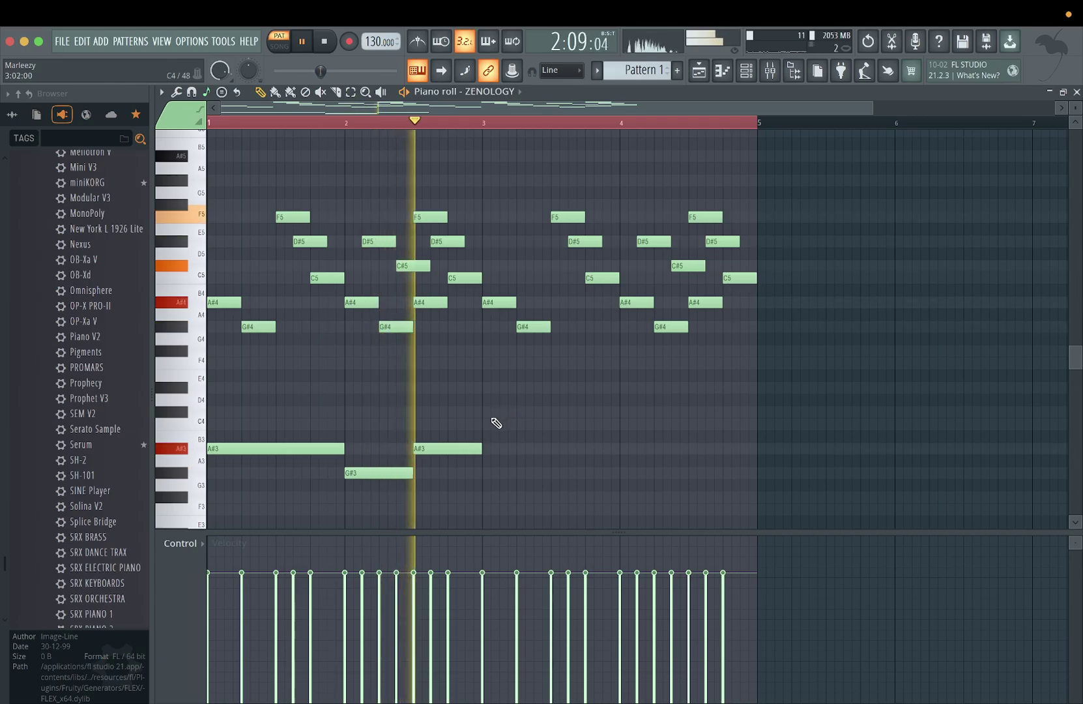
- Complete the bass line with half-bar C4 and A#3 in bar 3 and F3 lasting exactly bar 4, and listen to the pattern
{"action": "left_click", "coordinate": [486, 424]}
{"action": "mouse_move", "coordinate": [542, 448]}
{"action": "left_mouse_down"}
{"action": "mouse_move", "coordinate": [573, 446]}
{"action": "mouse_move", "coordinate": [563, 448]}
{"action": "left_mouse_up"}
{"action": "left_click", "coordinate": [621, 509]}
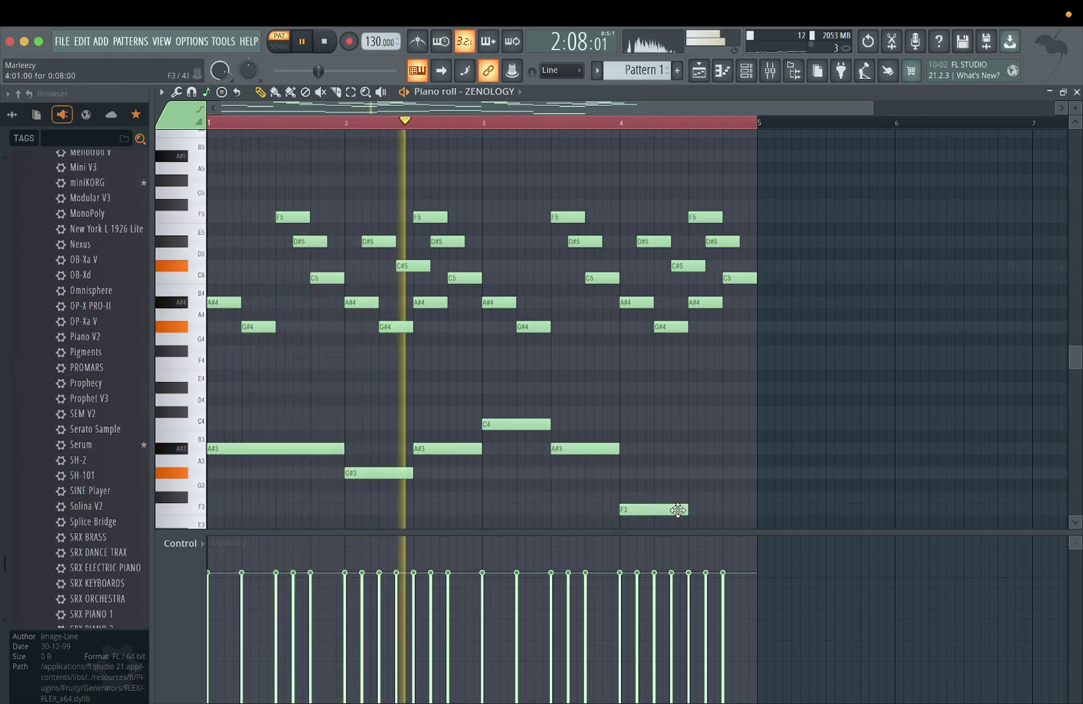
{"action": "left_click_drag", "start_coordinate": [684, 509], "coordinate": [762, 512]}
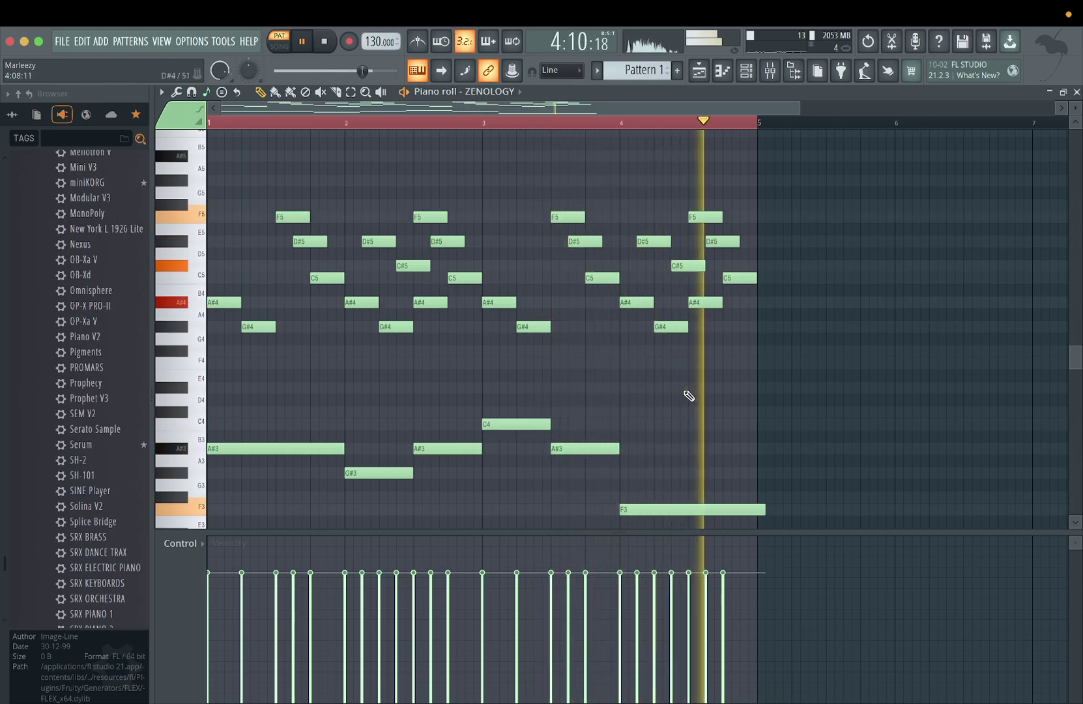
{"action": "left_click", "coordinate": [701, 510]}
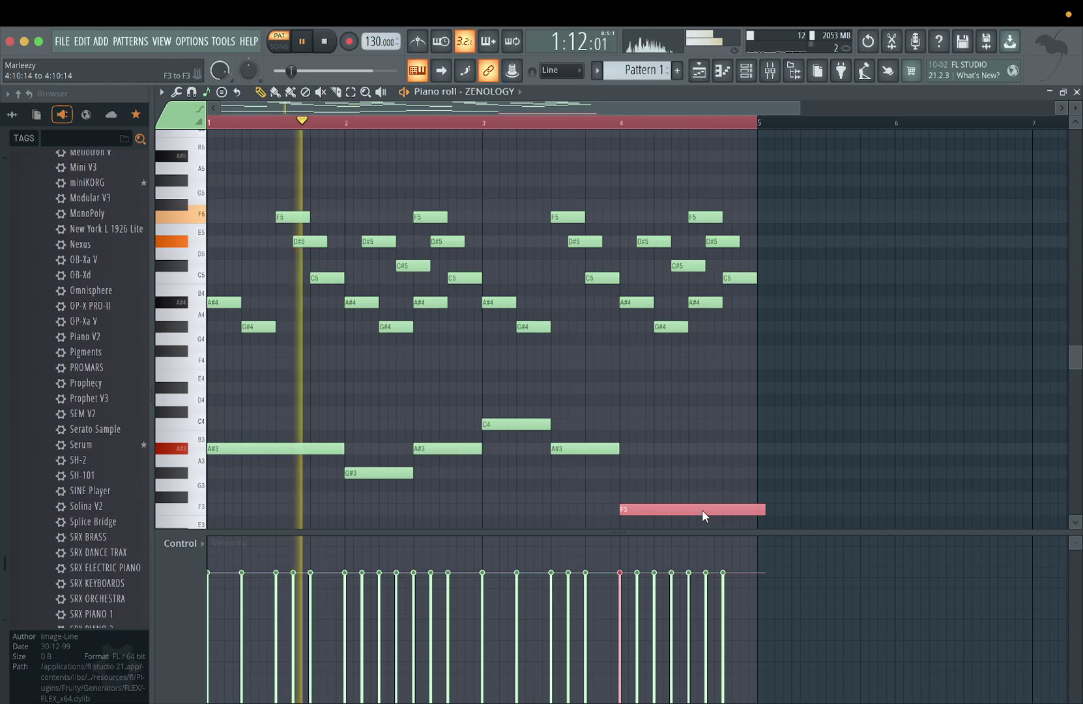
{"action": "left_click_drag", "start_coordinate": [778, 502], "coordinate": [764, 505]}
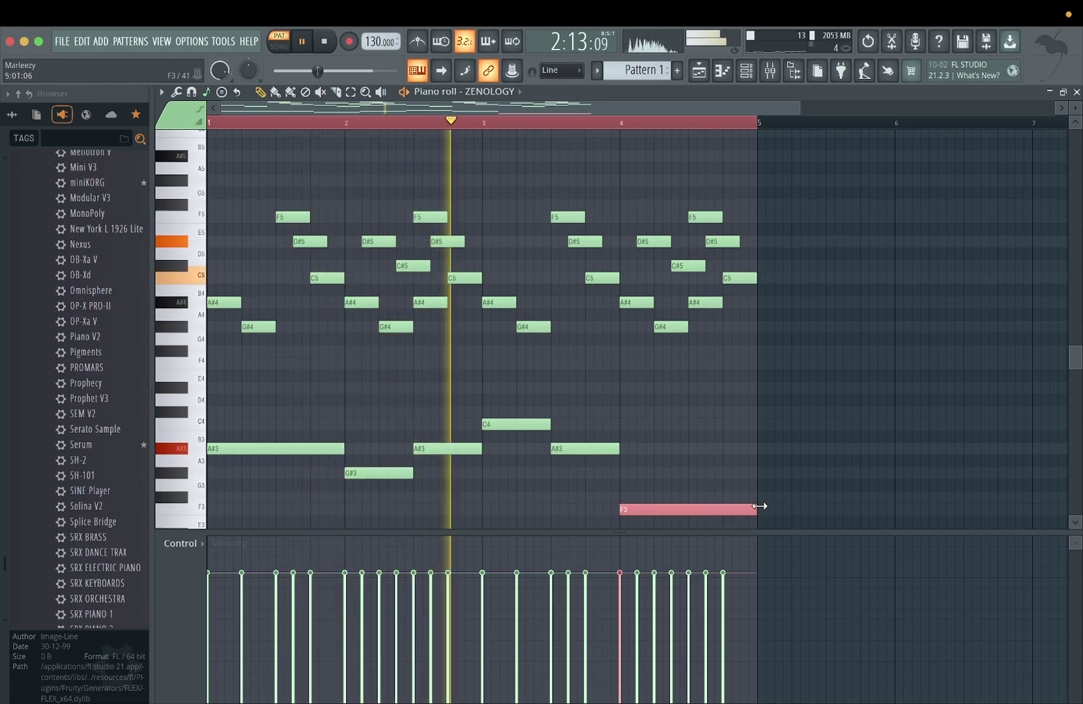
{"action": "scroll", "coordinate": [693, 450], "scroll_direction": "down", "scroll_amount": 1, "text": "ctrl"}
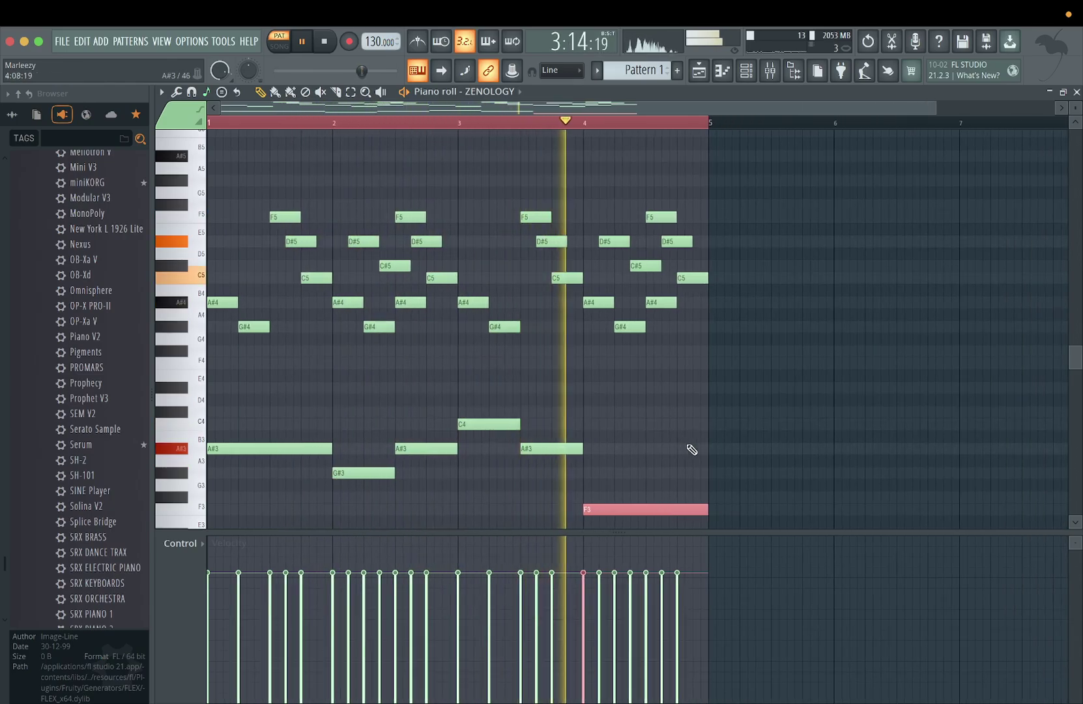
{"action": "key", "text": "space"}
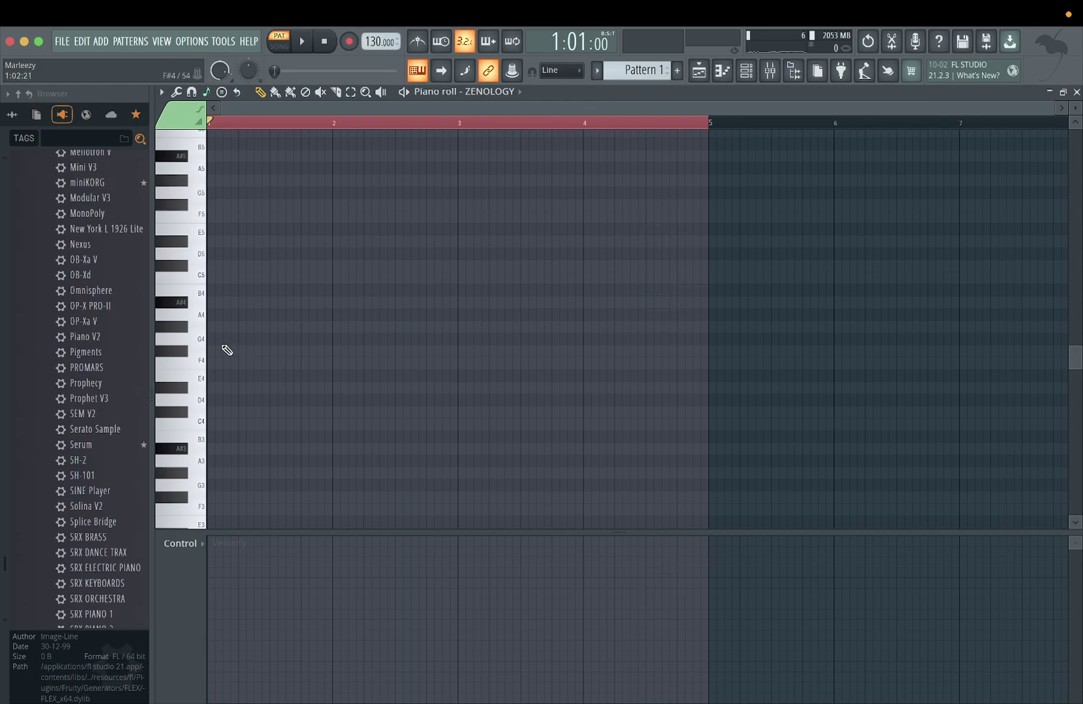
- Build one-bar chords in the empty piano roll, A#4, C#5 and F5 in bar 1 and A#4, D#5 and F#5 in bar 2, and play them
{"action": "scroll", "coordinate": [227, 350], "scroll_direction": "up", "scroll_amount": 3}
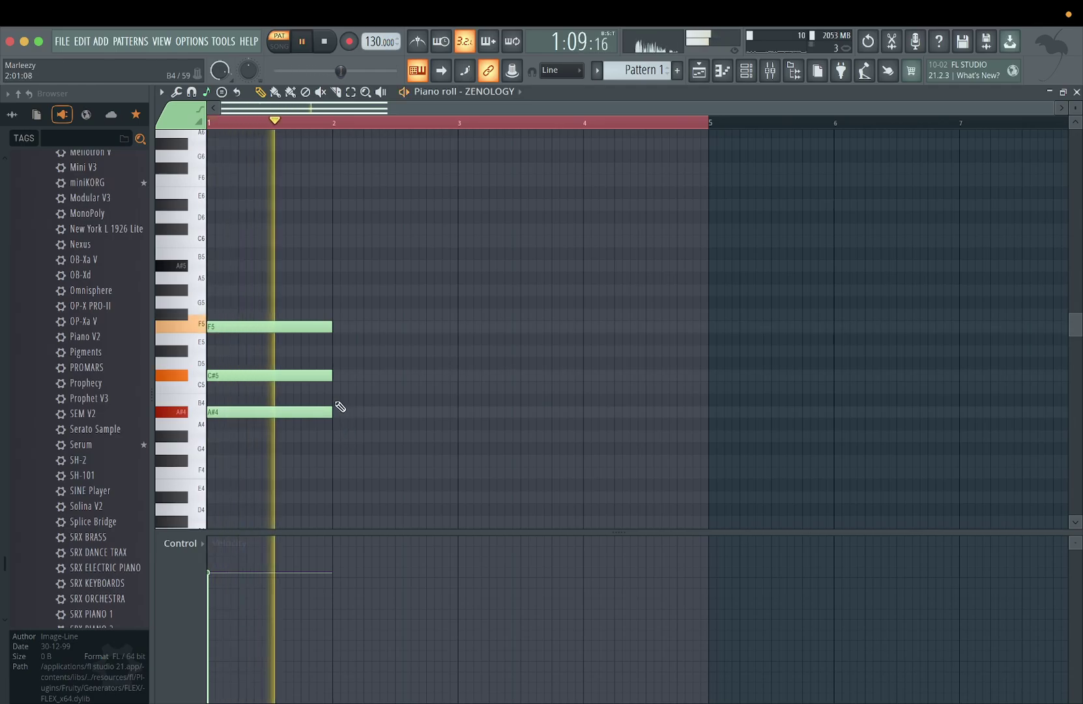
{"action": "left_click", "coordinate": [337, 412]}
{"action": "left_click", "coordinate": [334, 351]}
{"action": "key", "text": "space"}
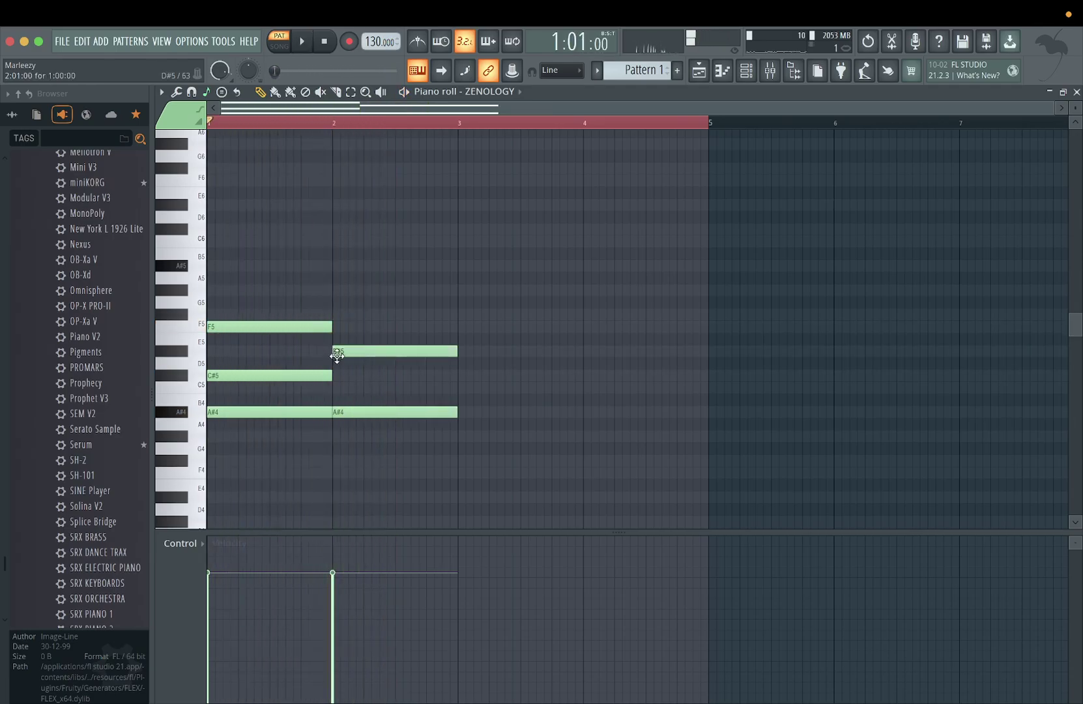
{"action": "left_click", "coordinate": [338, 295]}
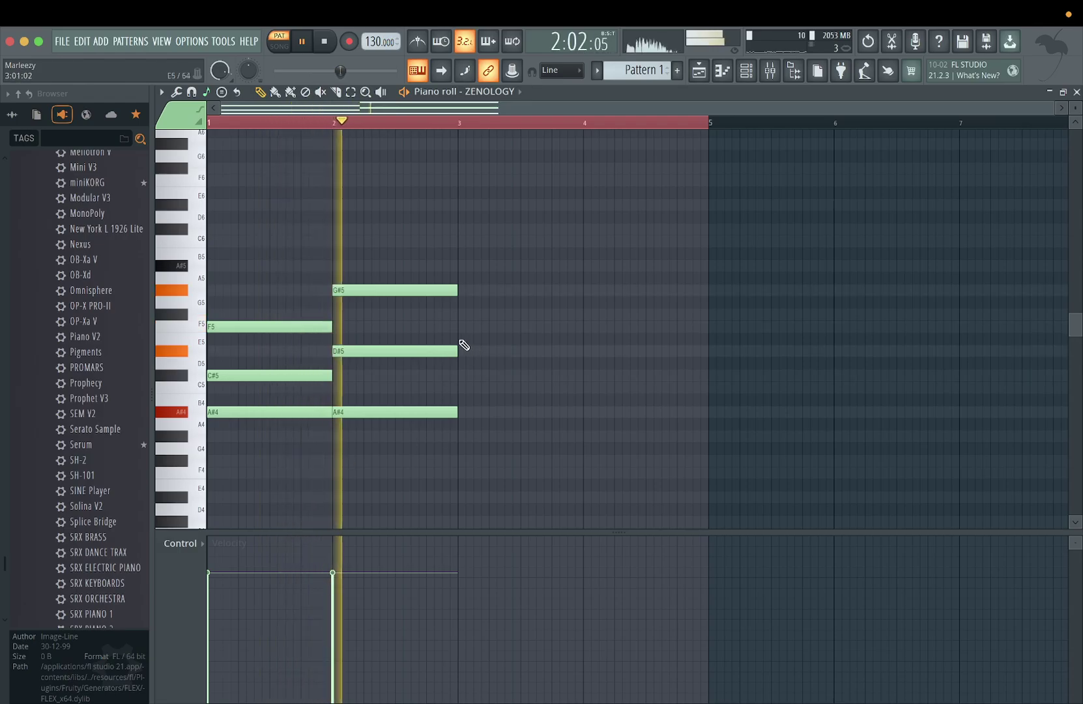
{"action": "key", "text": "space"}
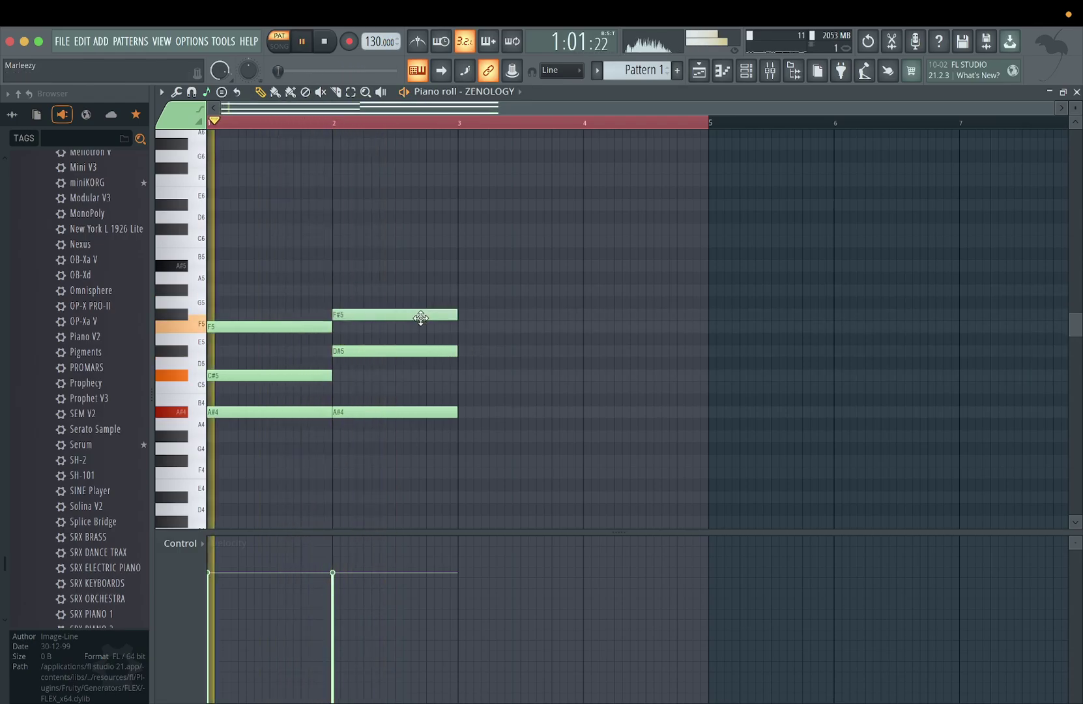
{"action": "key", "text": "space"}
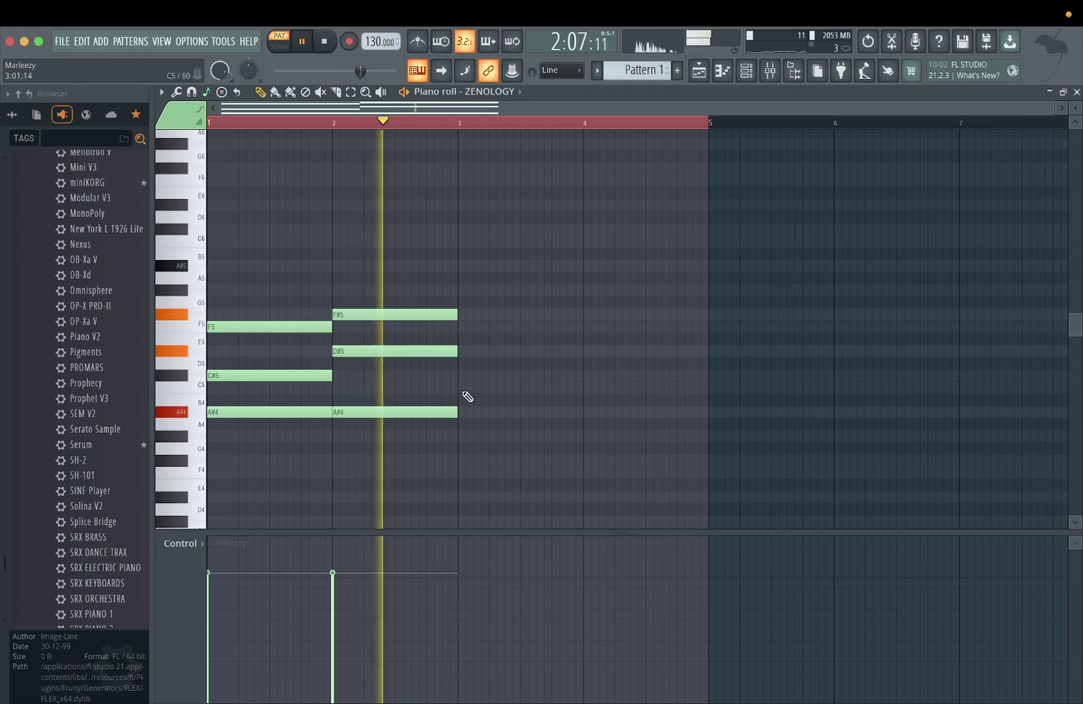
- Build a one-bar chord of F#4, C#5 and F5 in bar 3 and play the pattern
{"action": "left_click", "coordinate": [464, 436]}
{"action": "key", "text": "space"}
{"action": "left_click", "coordinate": [463, 378]}
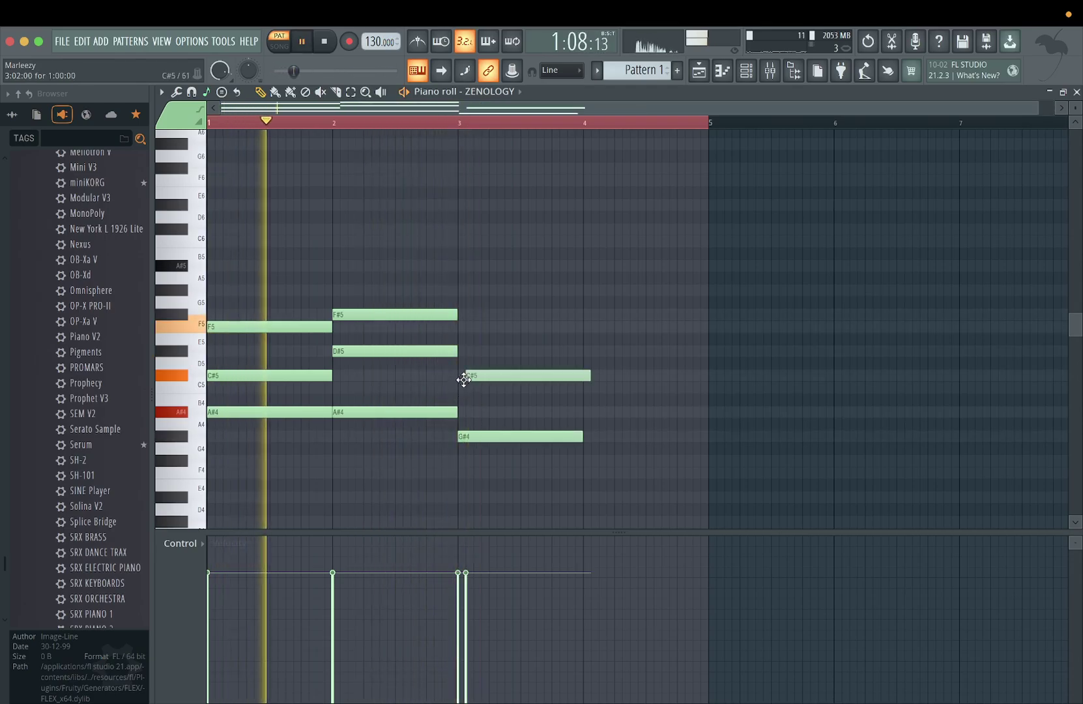
{"action": "left_click", "coordinate": [460, 327]}
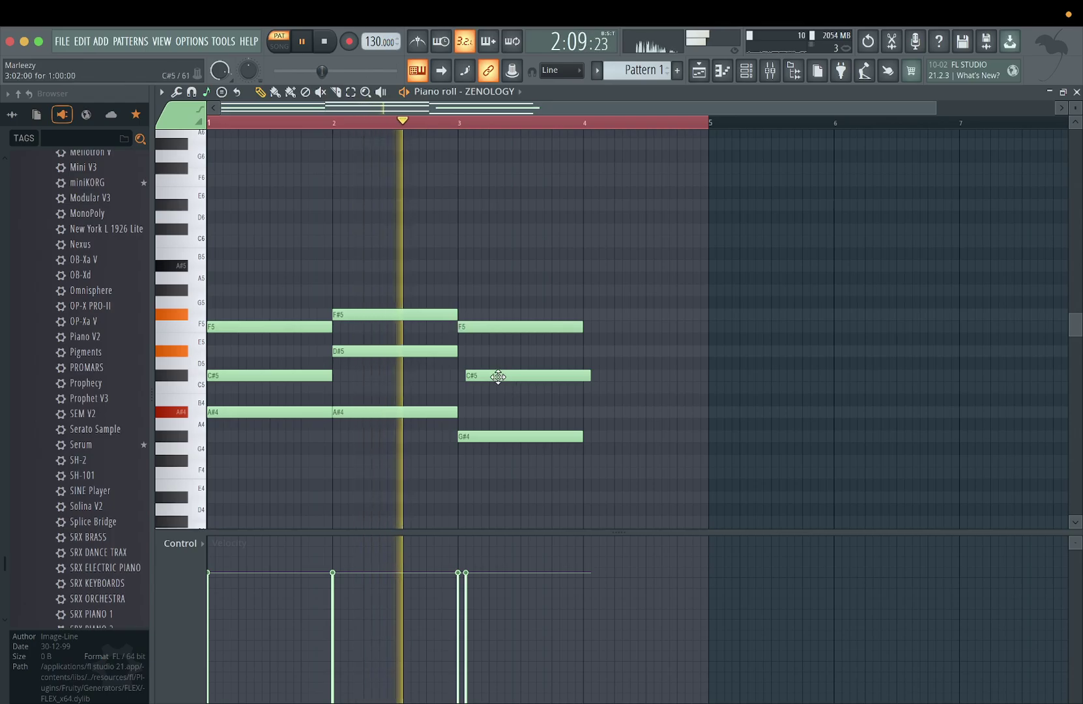
{"action": "left_click_drag", "start_coordinate": [493, 377], "coordinate": [487, 378]}
{"action": "key", "text": "space"}
{"action": "key", "text": "space"}
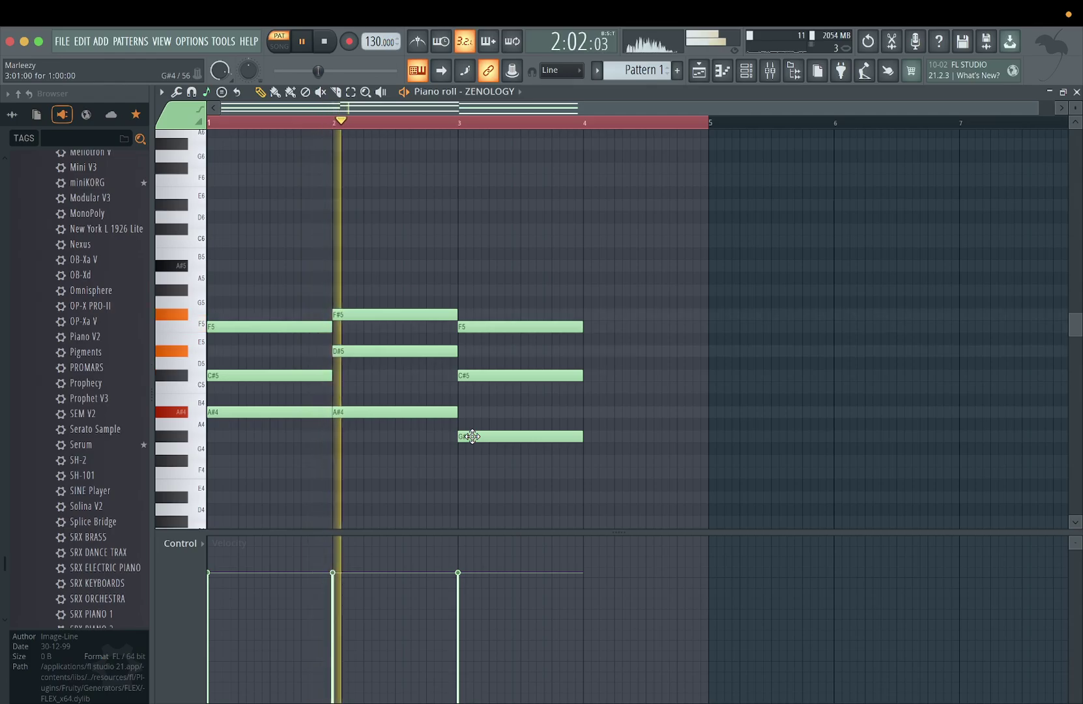
{"action": "mouse_move", "coordinate": [493, 330]}
{"action": "left_mouse_down"}
{"action": "mouse_move", "coordinate": [489, 352]}
{"action": "mouse_move", "coordinate": [489, 319]}
{"action": "left_mouse_up"}
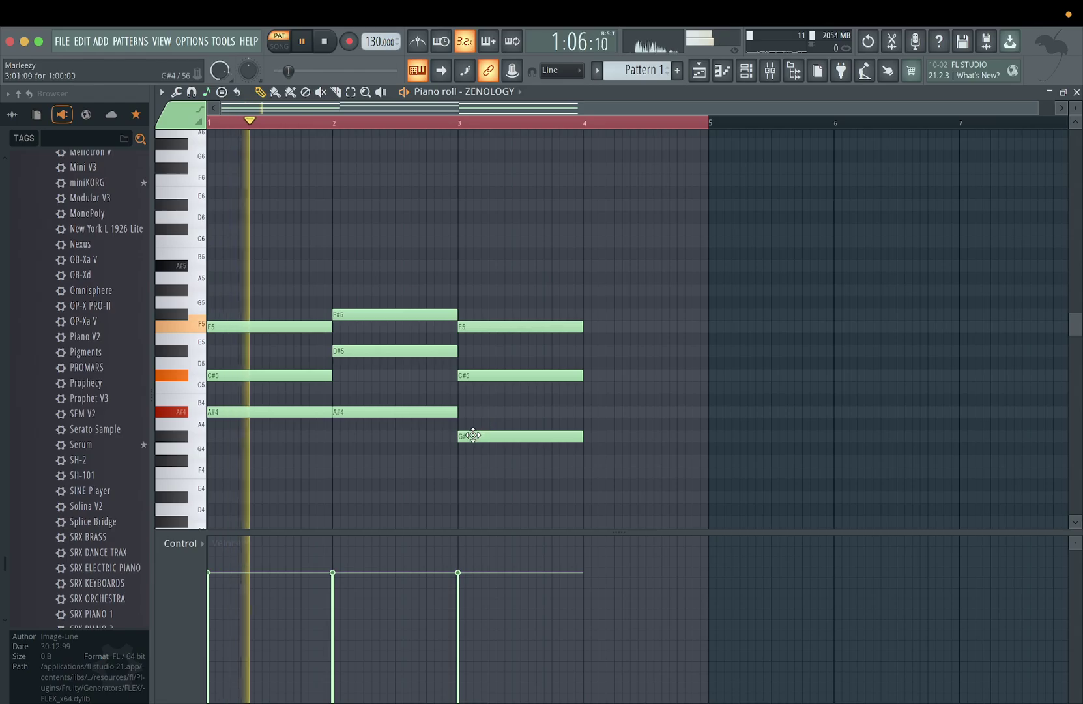
{"action": "left_click_drag", "start_coordinate": [474, 434], "coordinate": [470, 458]}
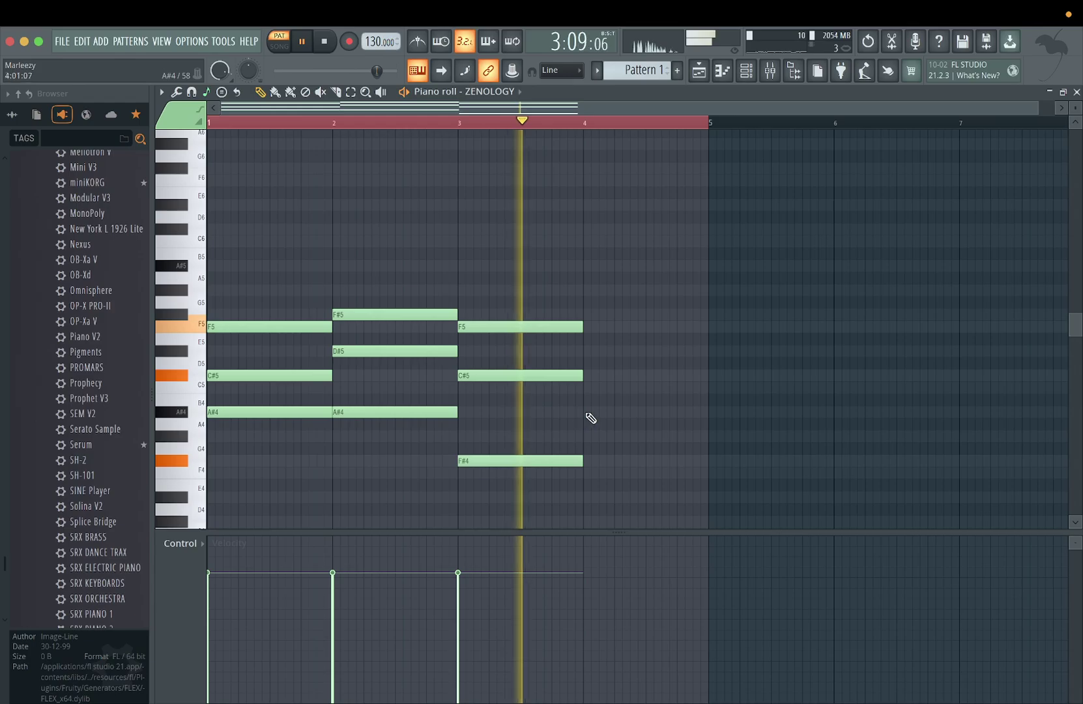
- Build a one-bar chord of F4, C5 and D#5 in bar 4
{"action": "left_click", "coordinate": [586, 436]}
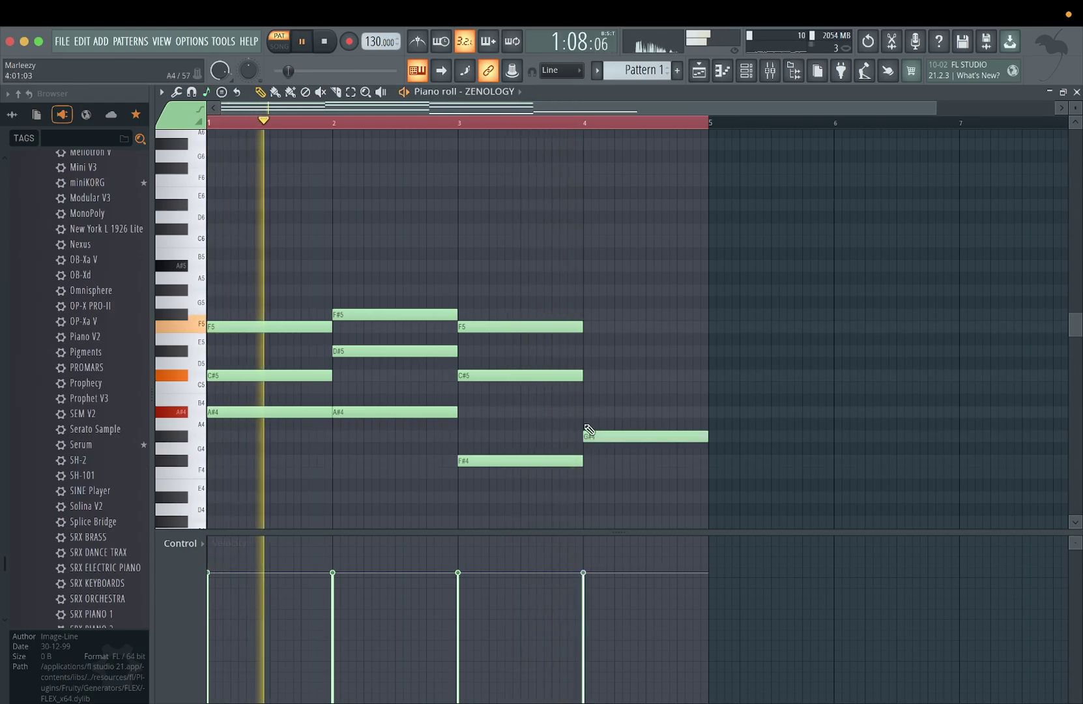
{"action": "left_click", "coordinate": [587, 387]}
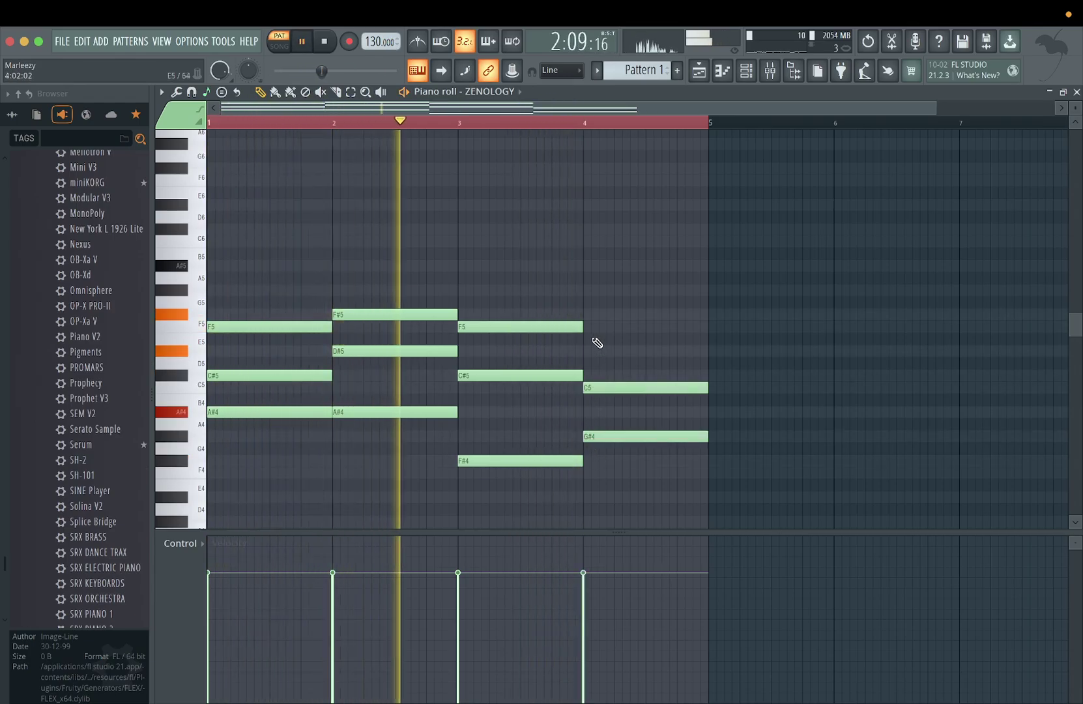
{"action": "left_click", "coordinate": [587, 314]}
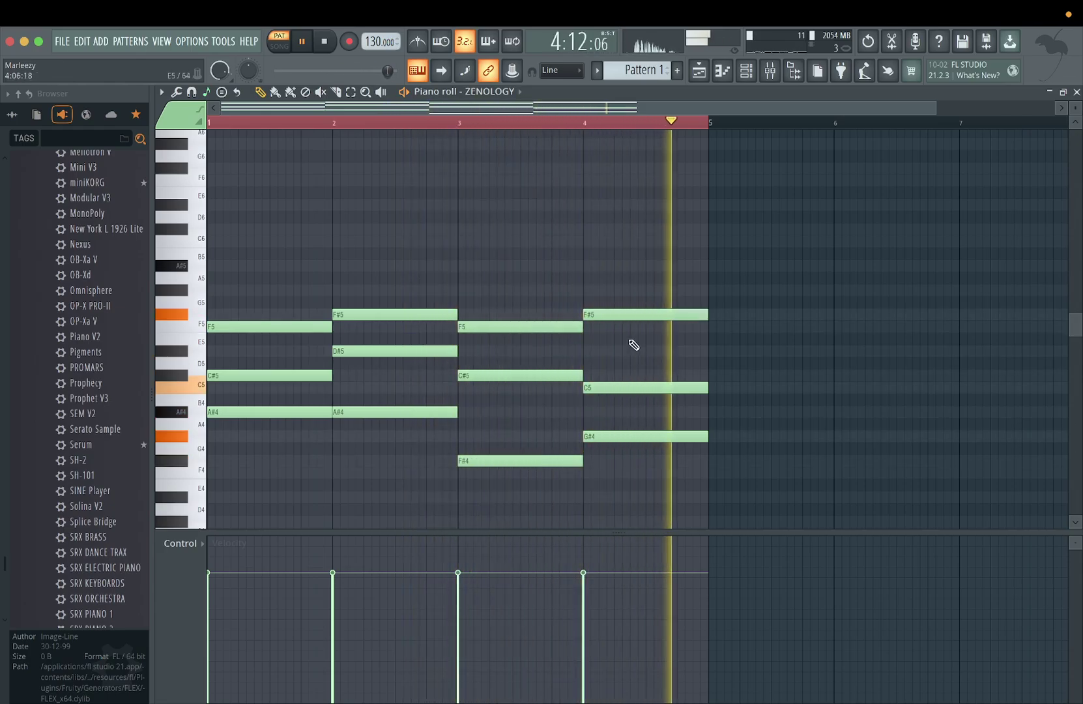
{"action": "left_click_drag", "start_coordinate": [618, 314], "coordinate": [618, 353]}
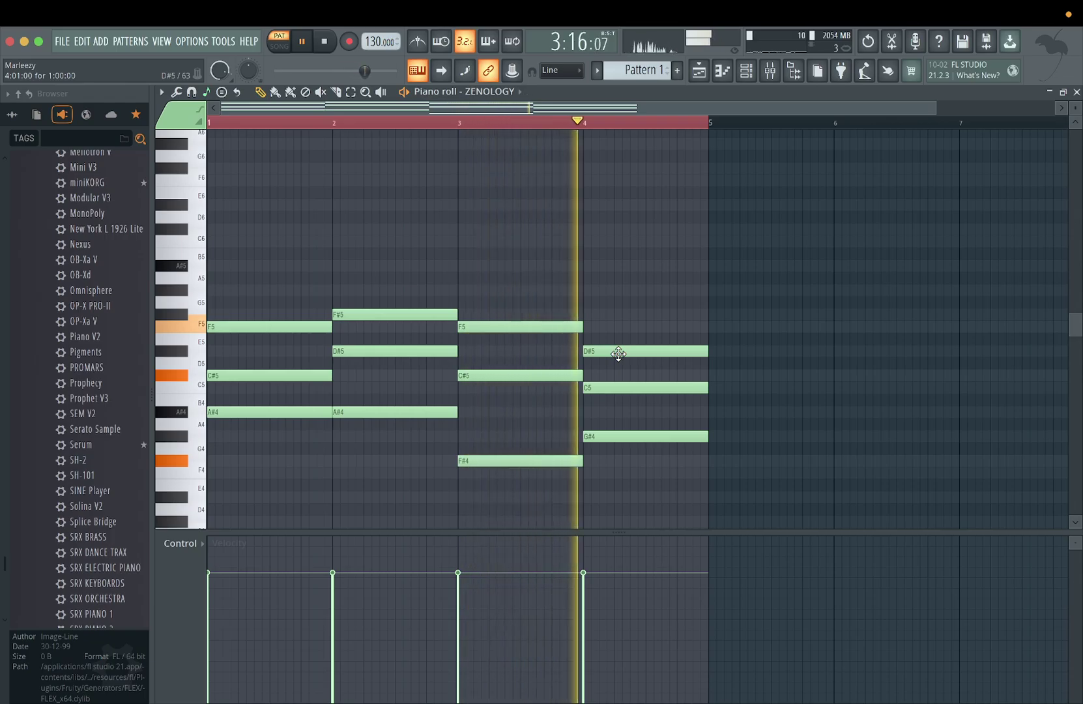
{"action": "scroll", "coordinate": [616, 456], "scroll_direction": "down", "scroll_amount": 4}
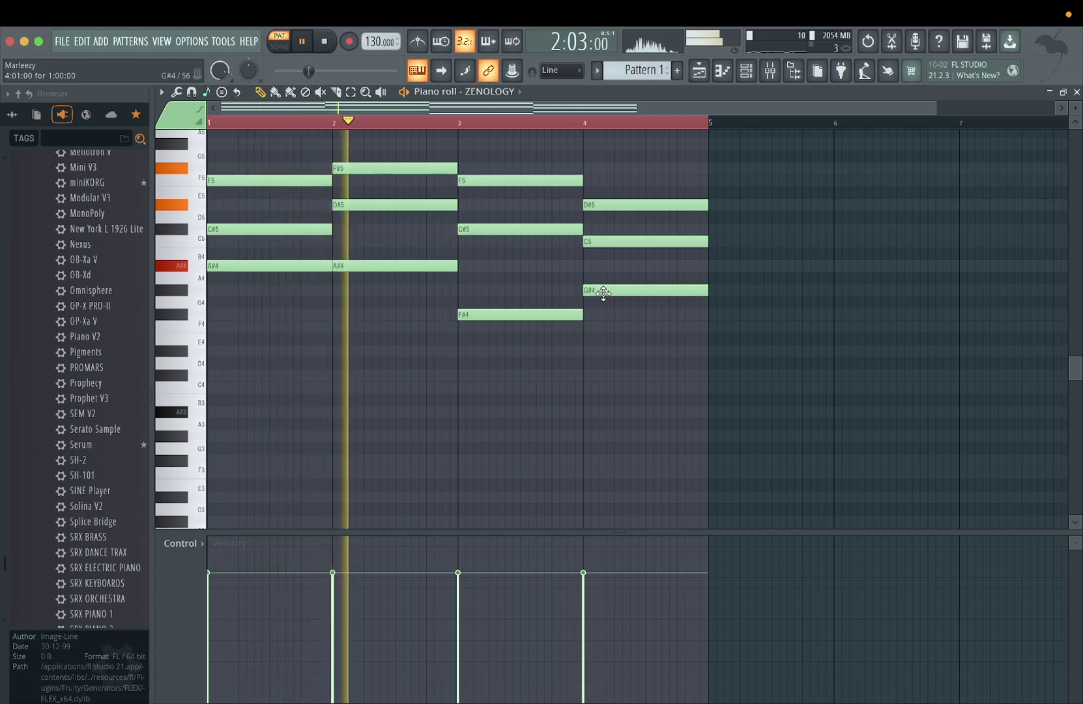
{"action": "left_click_drag", "start_coordinate": [603, 293], "coordinate": [602, 313]}
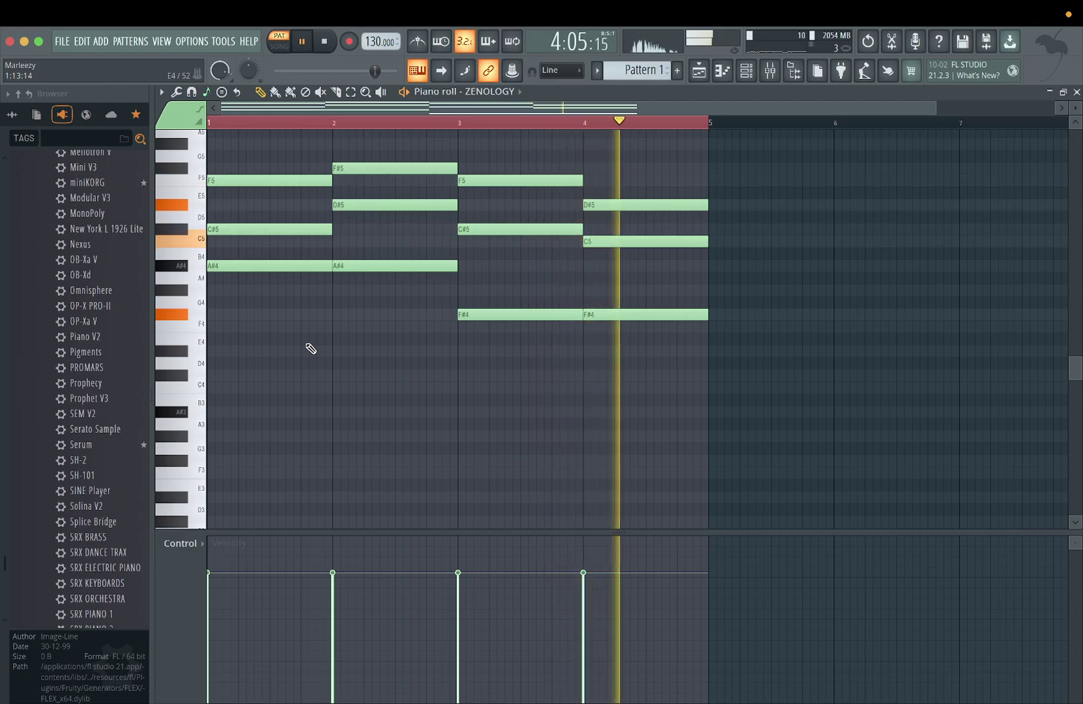
{"action": "left_click_drag", "start_coordinate": [630, 326], "coordinate": [628, 326]}
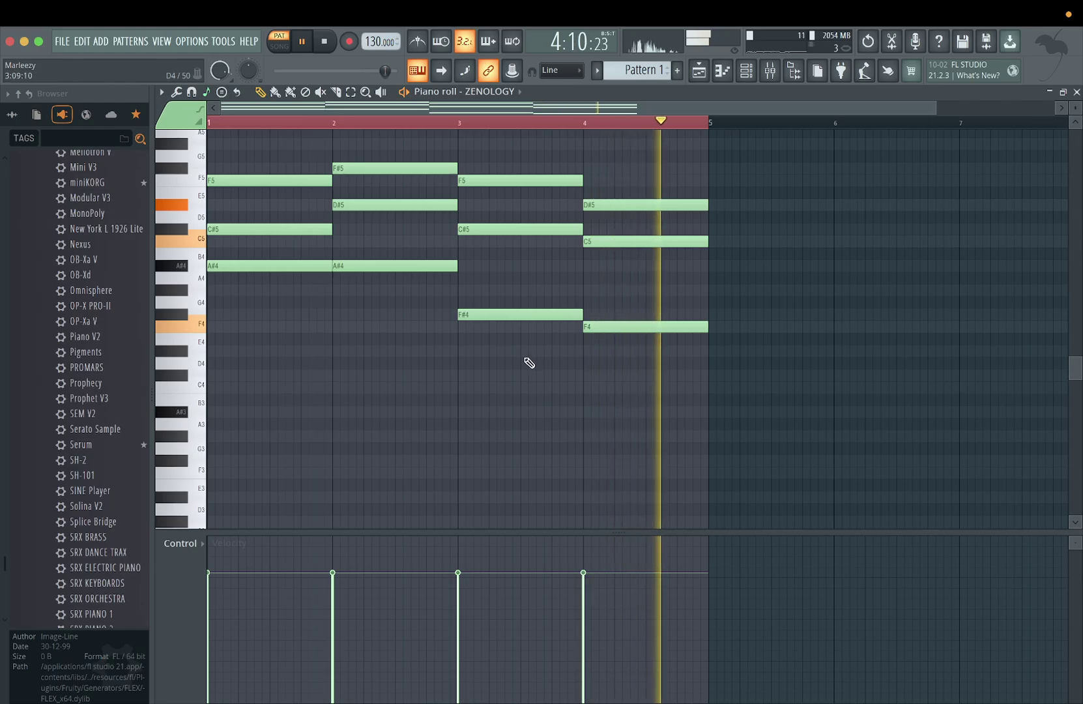
- Add one-bar bass notes under the chords: A#3 in bars 1 and 2, F#3 in bar 3 and F3 in bar 4
{"action": "scroll", "coordinate": [528, 365], "scroll_direction": "up", "scroll_amount": 2}
{"action": "left_click", "coordinate": [212, 448]}
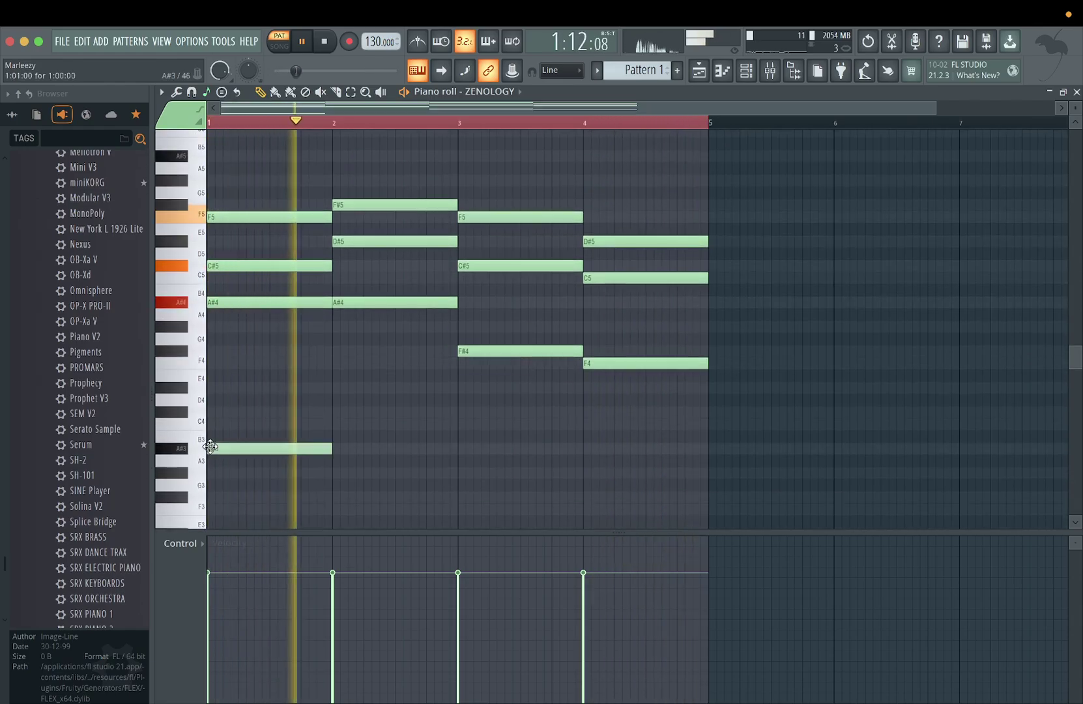
{"action": "left_click", "coordinate": [342, 448]}
{"action": "left_click_drag", "start_coordinate": [337, 452], "coordinate": [391, 451]}
{"action": "key", "text": "space"}
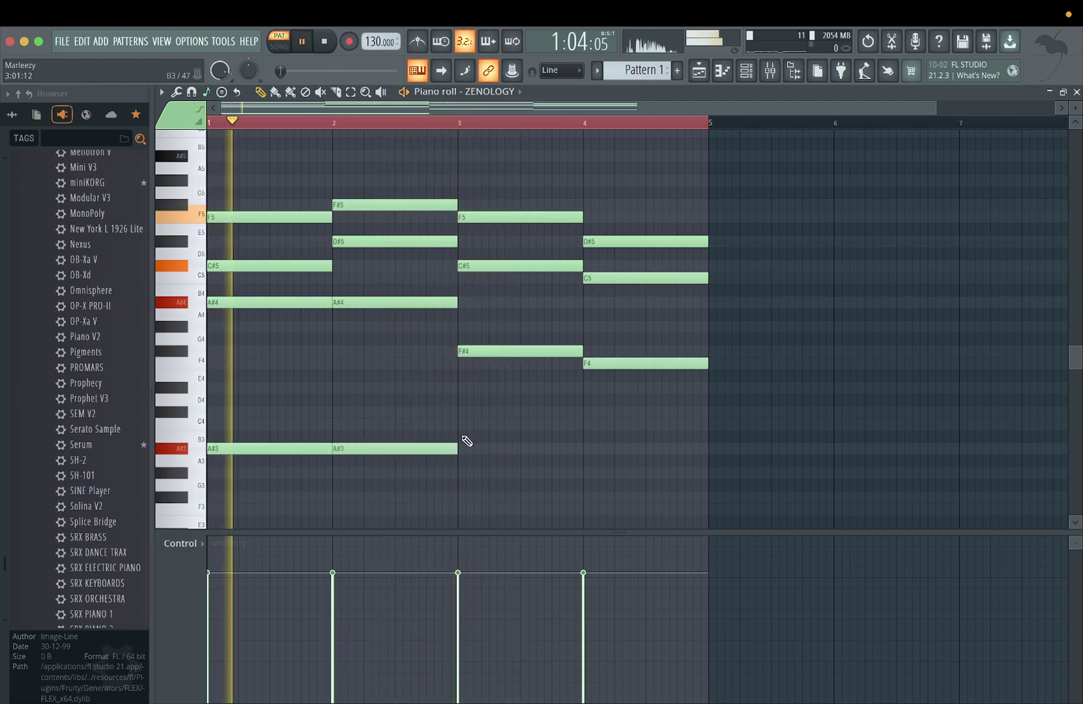
{"action": "left_click", "coordinate": [459, 423]}
{"action": "left_click_drag", "start_coordinate": [479, 425], "coordinate": [481, 484]}
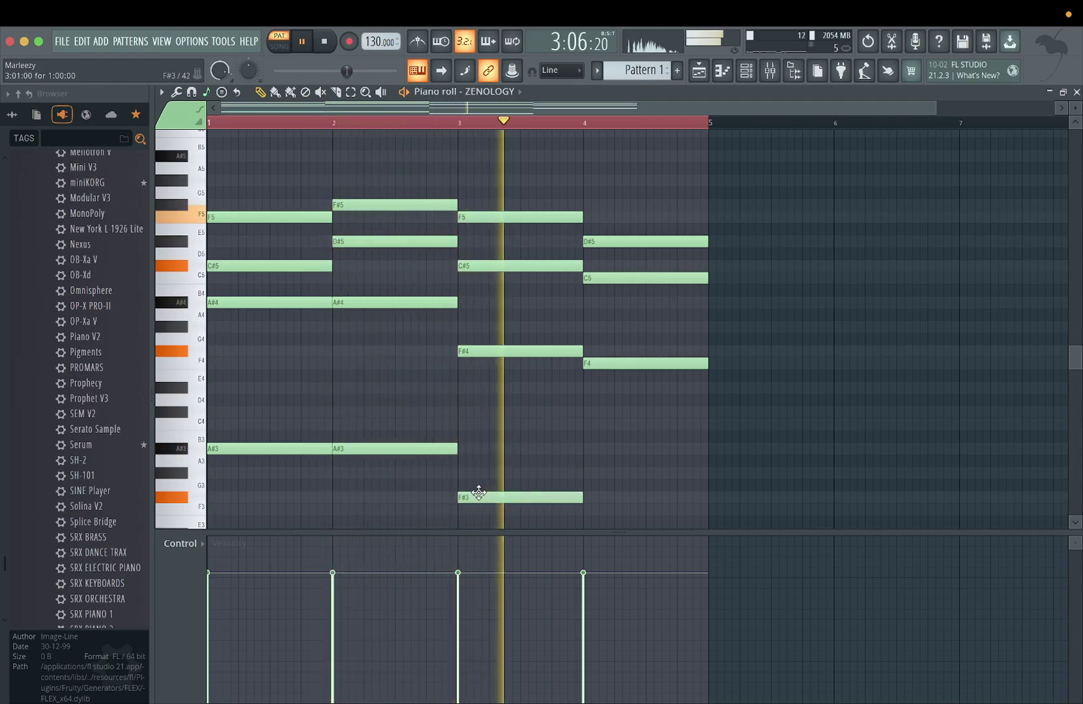
{"action": "left_click_drag", "start_coordinate": [588, 495], "coordinate": [605, 512]}
- Examine the upper and lower notes of the four-bar chord progression while it plays
{"action": "scroll", "coordinate": [514, 363], "scroll_direction": "down", "scroll_amount": 1}
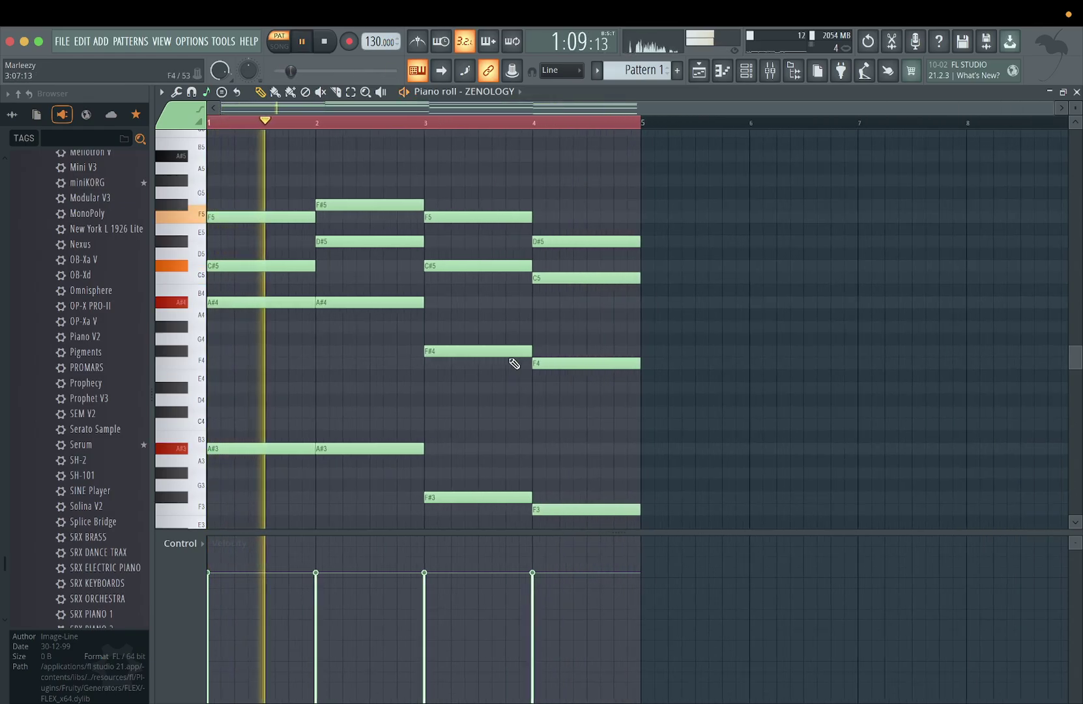
{"action": "scroll", "coordinate": [514, 363], "scroll_direction": "up", "scroll_amount": 3}
{"action": "scroll", "coordinate": [514, 363], "scroll_direction": "down", "scroll_amount": 5}
{"action": "scroll", "coordinate": [514, 363], "scroll_direction": "down", "scroll_amount": 3}
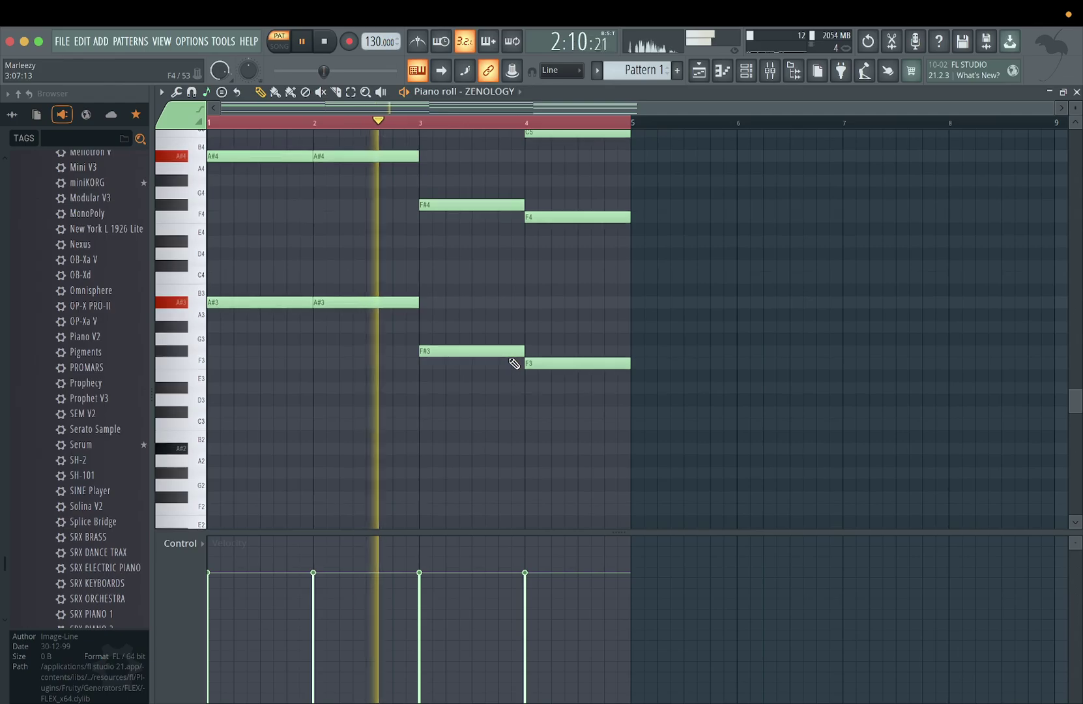
{"action": "scroll", "coordinate": [515, 363], "scroll_direction": "up", "scroll_amount": 3}
{"action": "scroll", "coordinate": [514, 363], "scroll_direction": "up", "scroll_amount": 5}
{"action": "scroll", "coordinate": [514, 363], "scroll_direction": "down", "scroll_amount": 2}
{"action": "scroll", "coordinate": [514, 363], "scroll_direction": "up", "scroll_amount": 5}
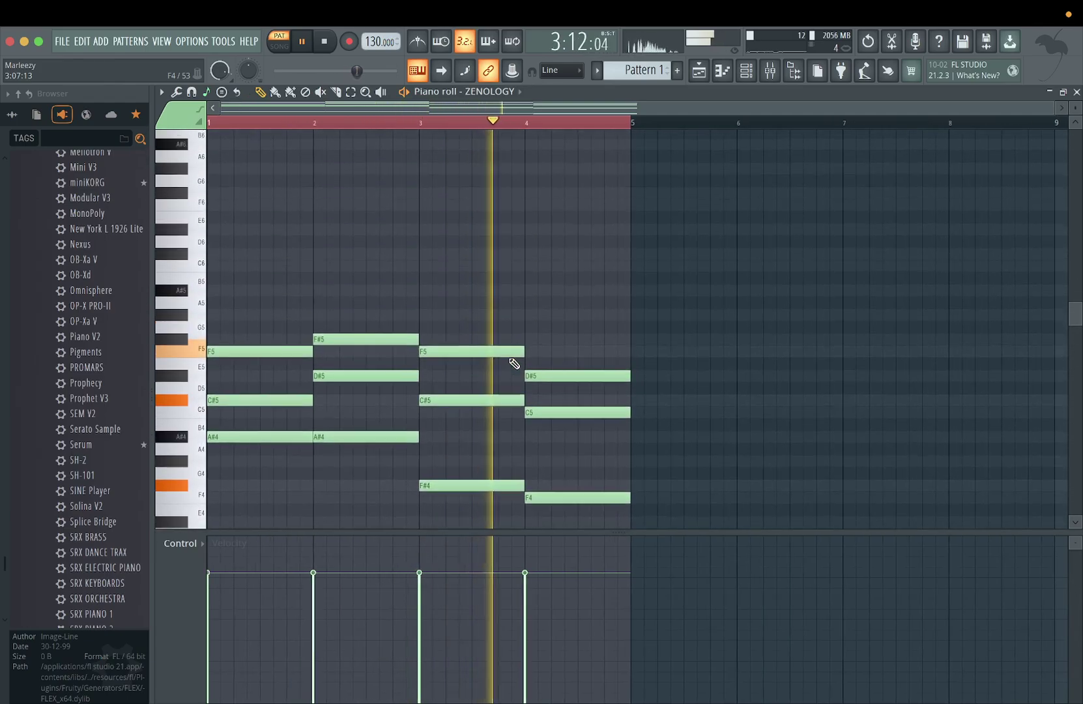
{"action": "scroll", "coordinate": [514, 363], "scroll_direction": "down", "scroll_amount": 3}
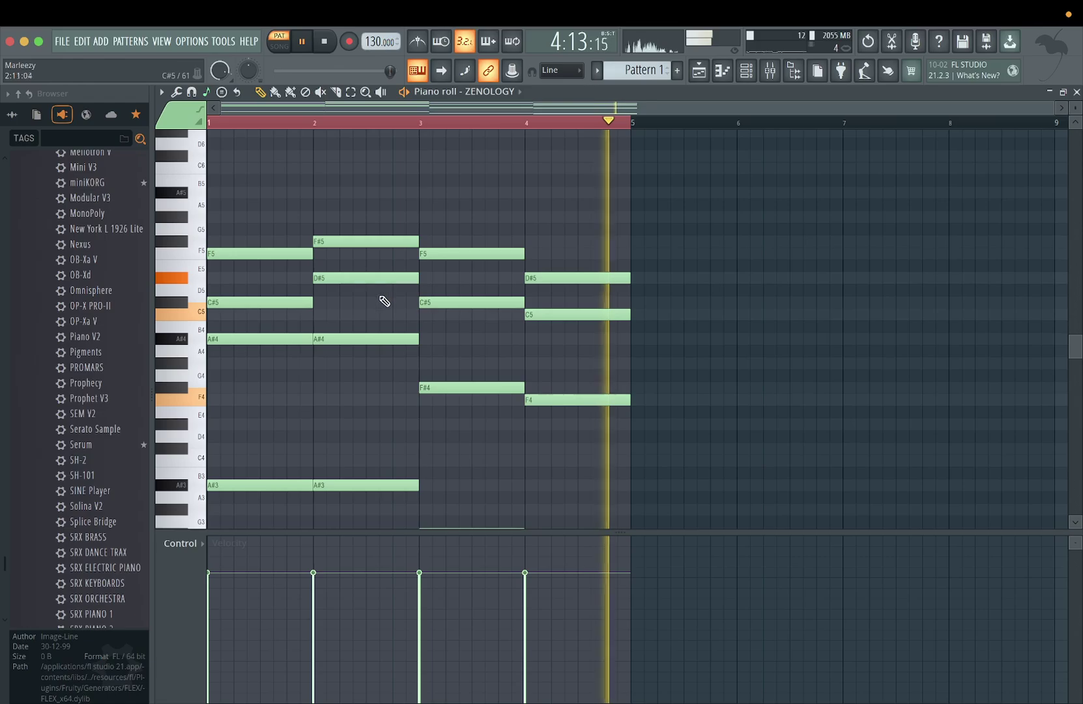
- Save the project under the name LowKeyz in a new project folder
{"action": "left_click", "coordinate": [62, 42]}
{"action": "left_click", "coordinate": [63, 121]}
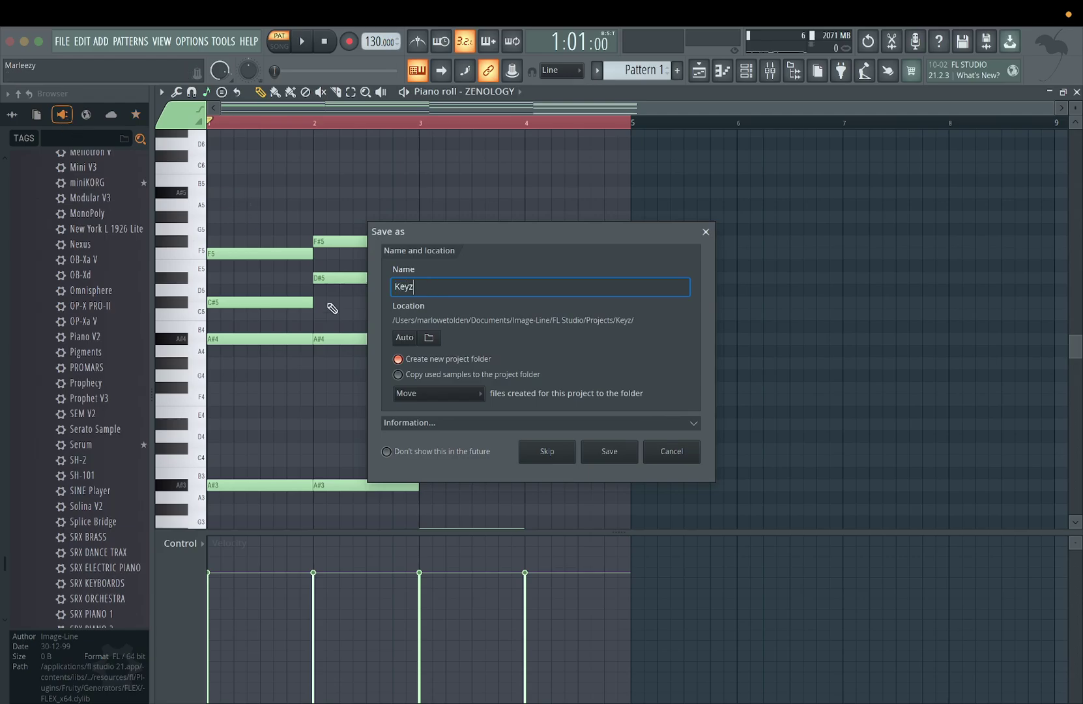
{"action": "left_click", "coordinate": [608, 451]}
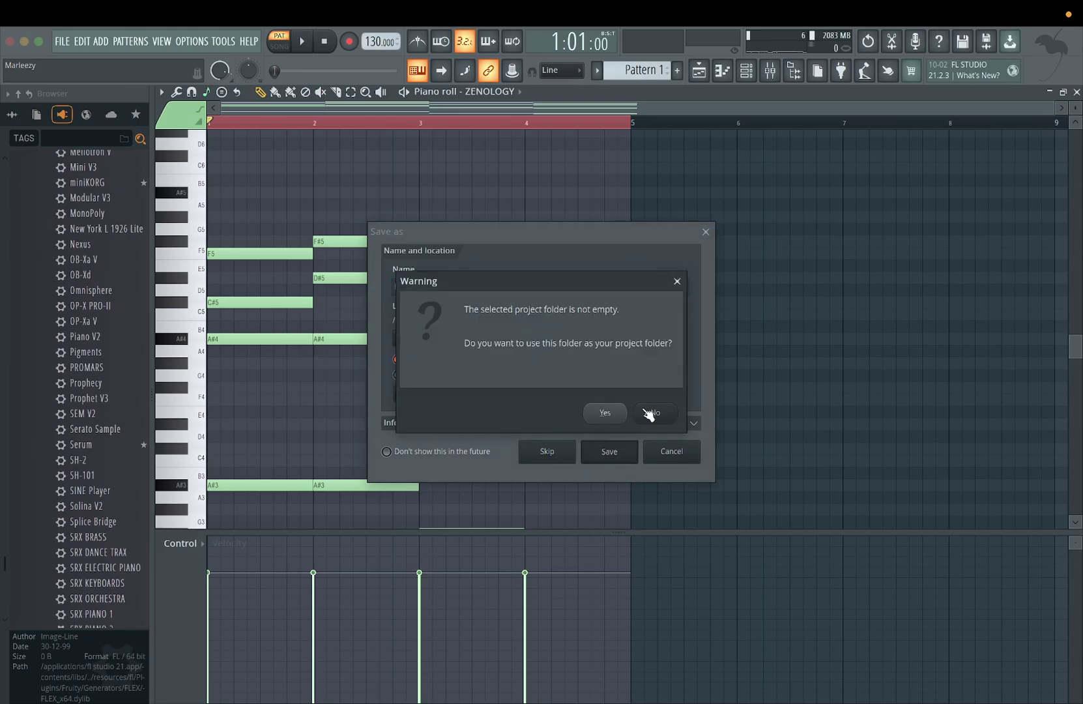
{"action": "left_click", "coordinate": [681, 285]}
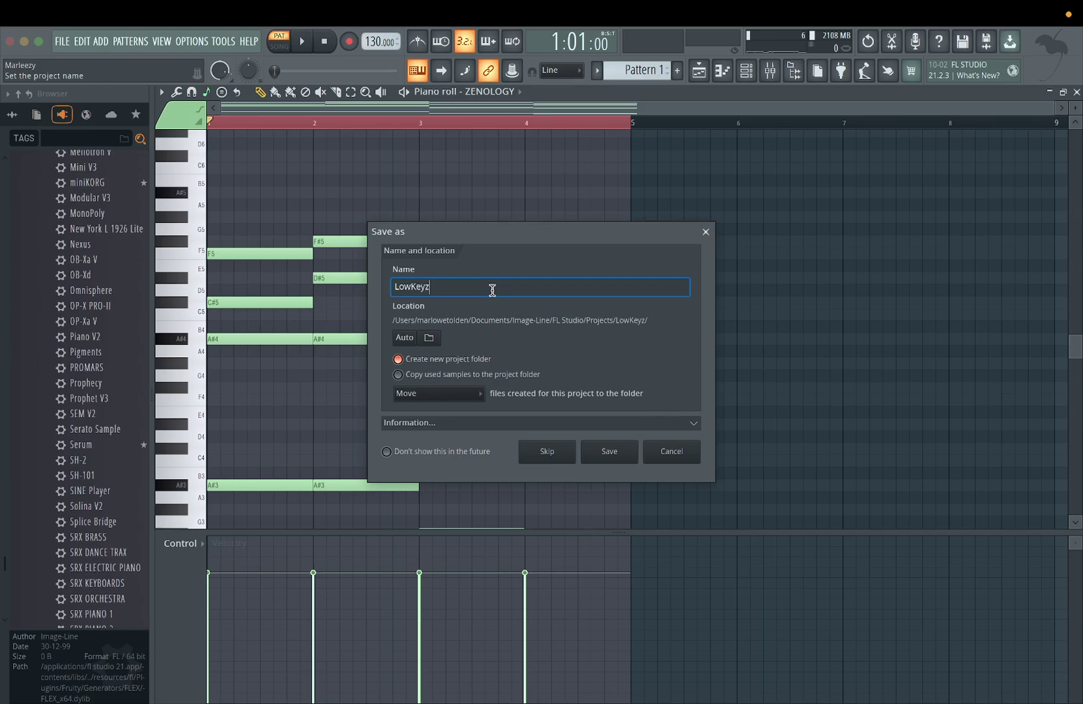
{"action": "left_click", "coordinate": [603, 456]}
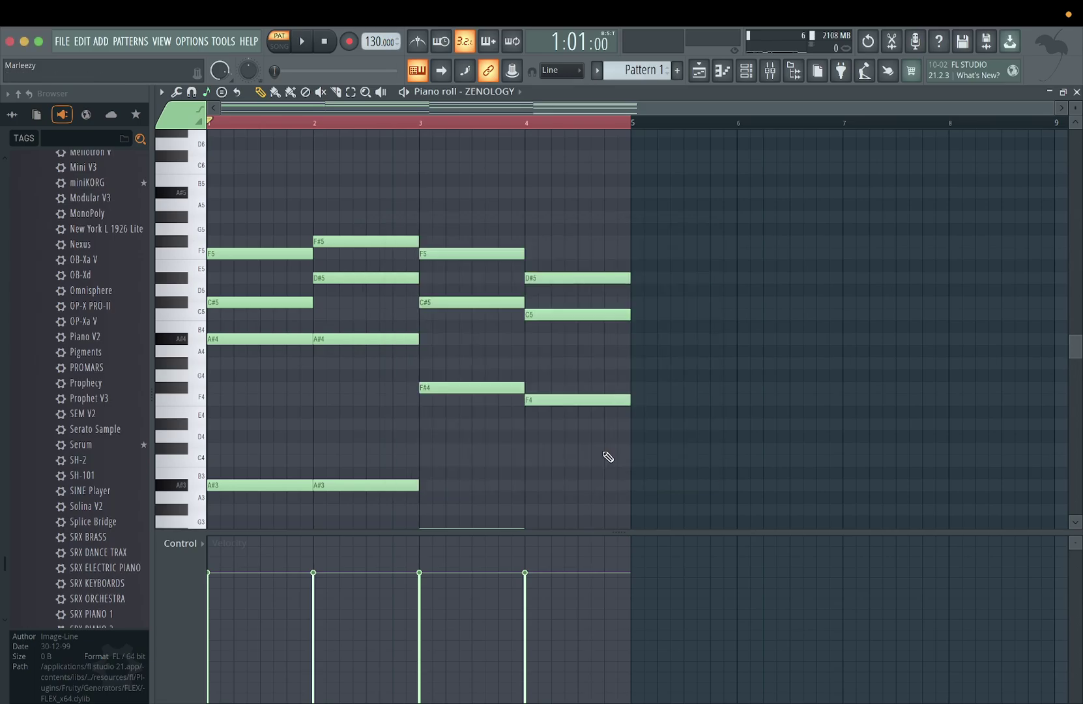
- Play the finished chord progression again and look over all four bars with their bass notes
{"action": "scroll", "coordinate": [500, 358], "scroll_direction": "down", "scroll_amount": 3}
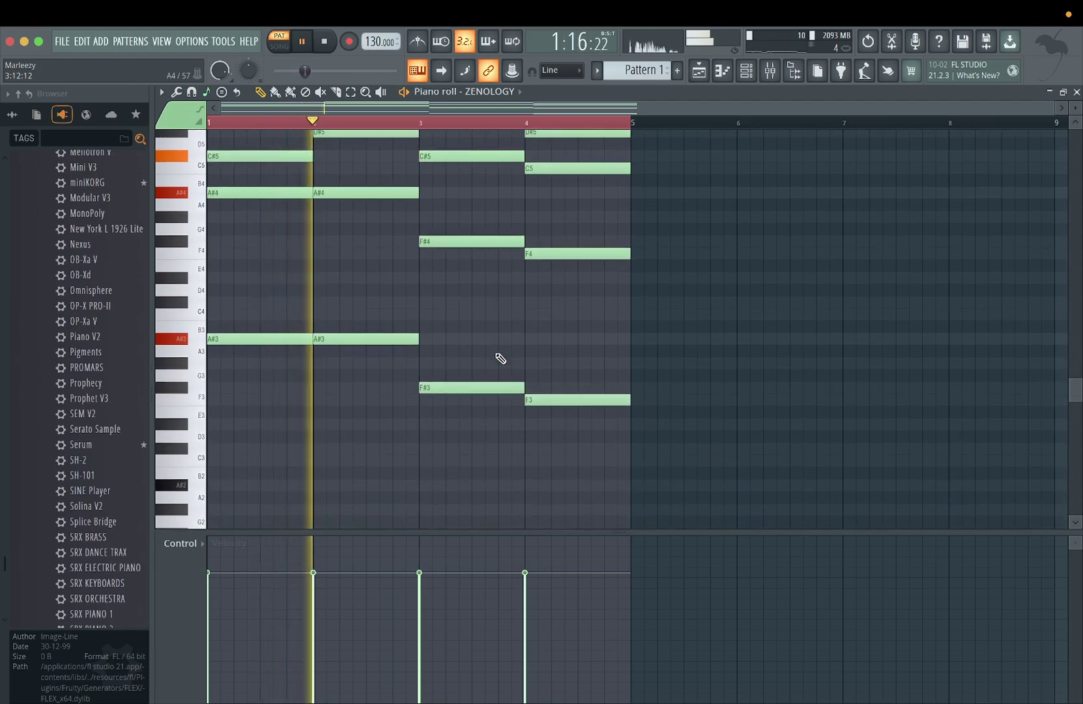
{"action": "scroll", "coordinate": [446, 368], "scroll_direction": "up", "scroll_amount": 2}
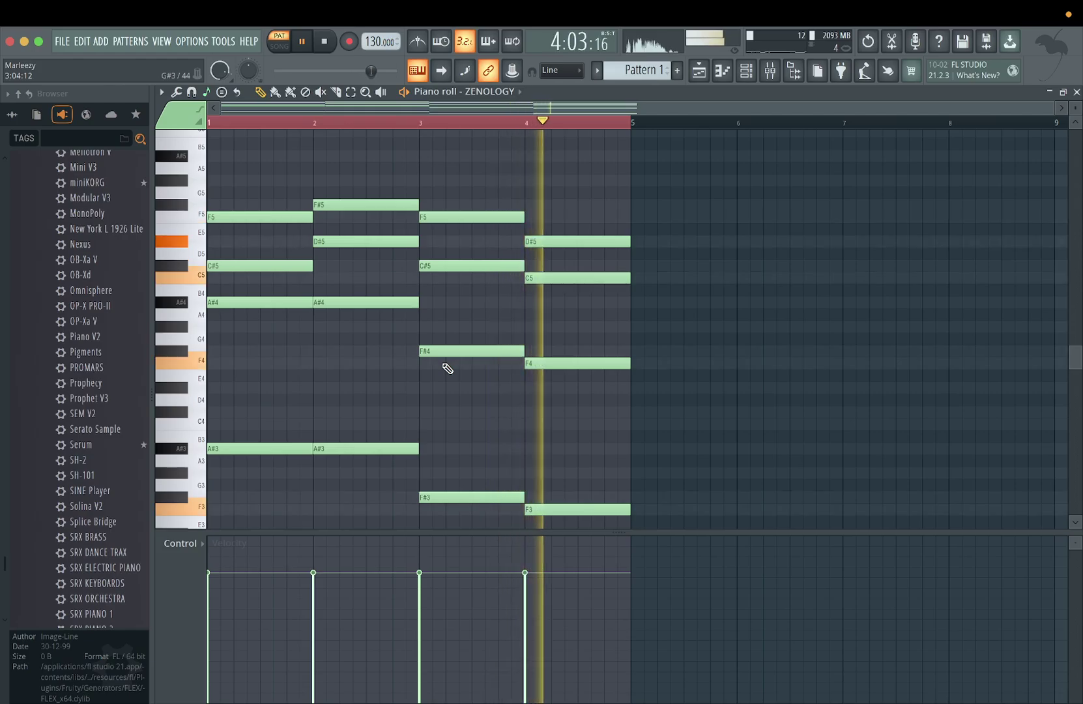
{"action": "scroll", "coordinate": [448, 368], "scroll_direction": "down", "scroll_amount": 1}
{"action": "scroll", "coordinate": [448, 368], "scroll_direction": "down", "scroll_amount": 1}
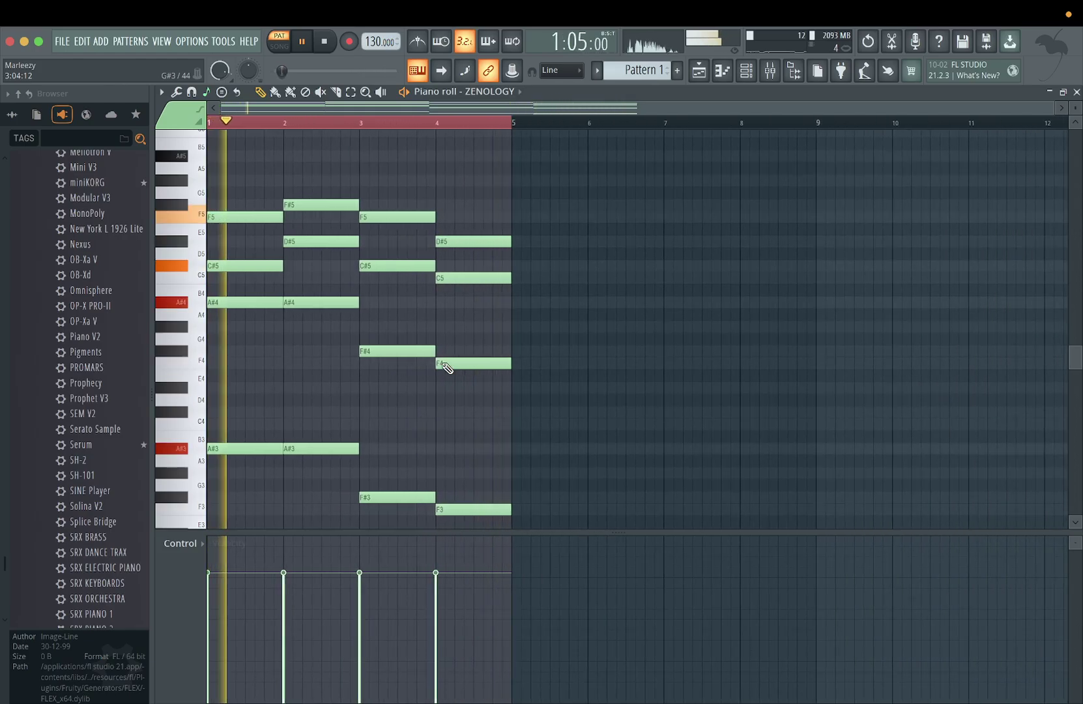
{"action": "scroll", "coordinate": [448, 369], "scroll_direction": "up", "scroll_amount": 3}
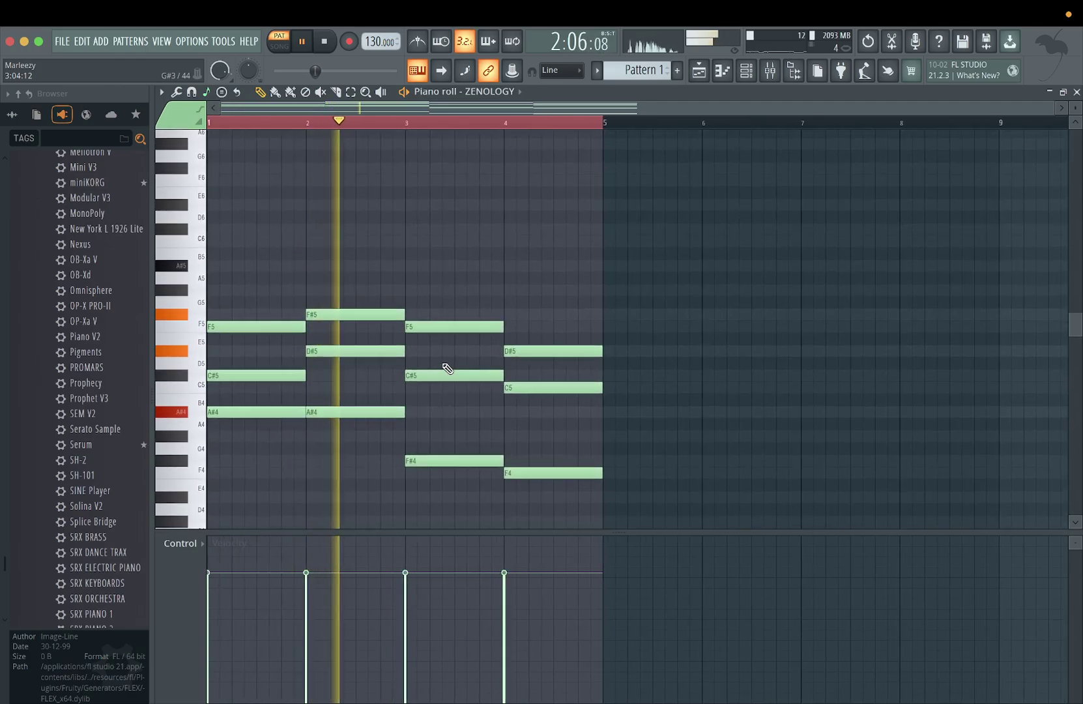
{"action": "scroll", "coordinate": [448, 368], "scroll_direction": "down", "scroll_amount": 2}
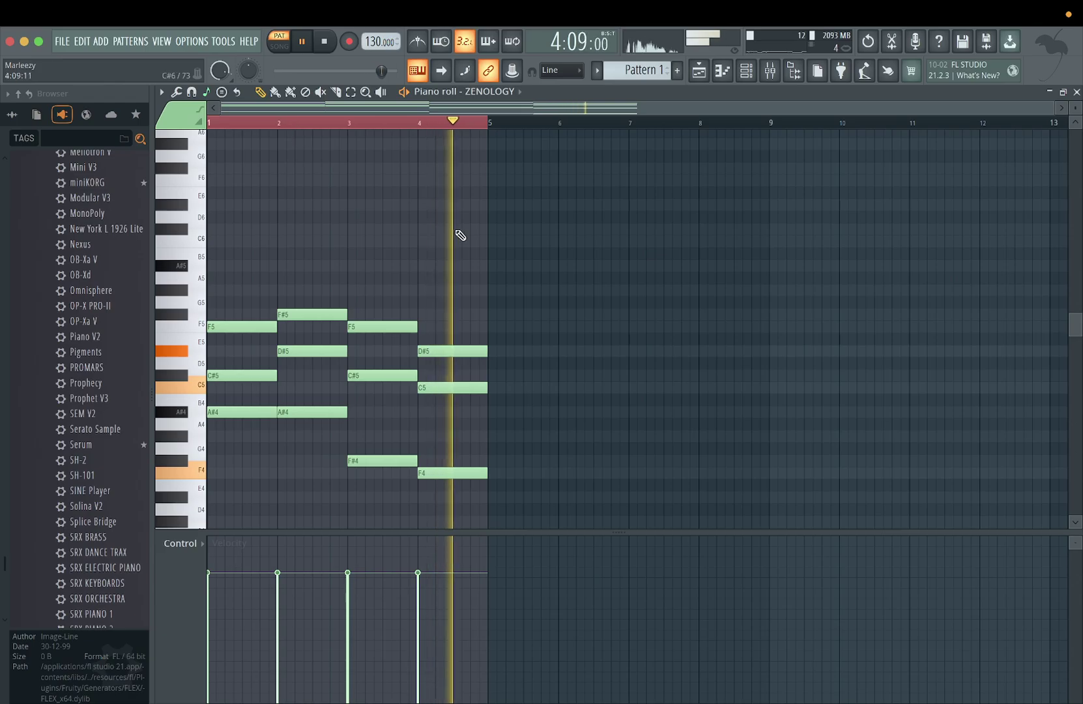
{"action": "scroll", "coordinate": [461, 235], "scroll_direction": "down", "scroll_amount": 1}
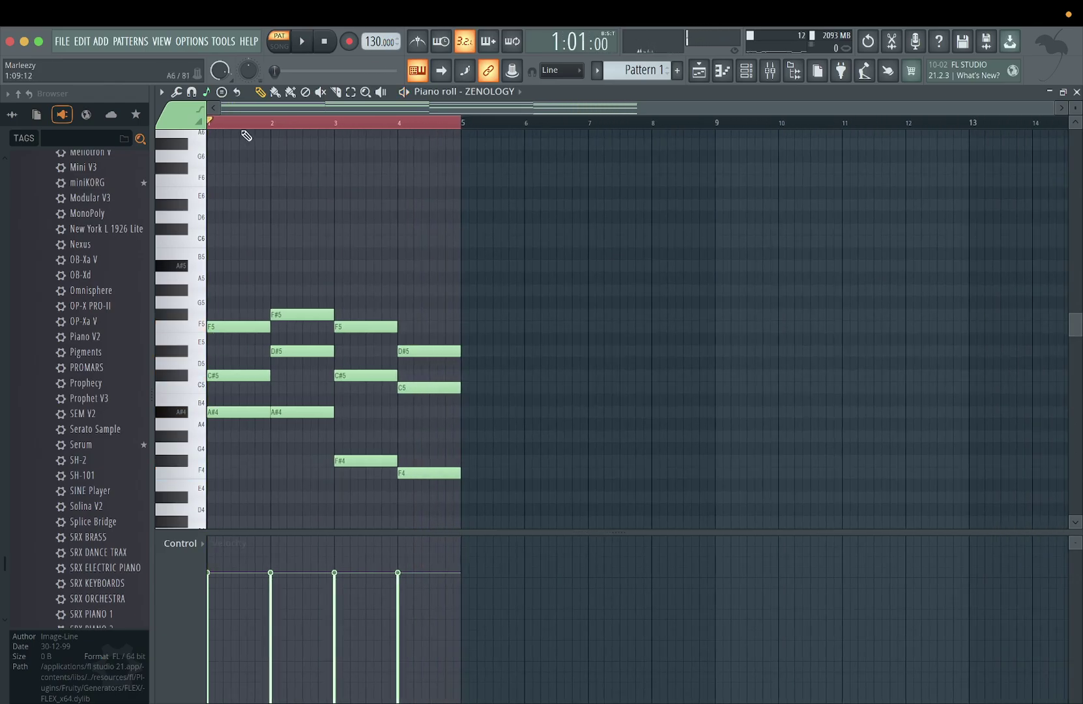
- Set the playback range to bars 5 to 8 and place half-bar melody notes A#4, D#5, C#5, C5 and A#4 across bars 5 and 6, listening to them
{"action": "left_click", "coordinate": [469, 151]}
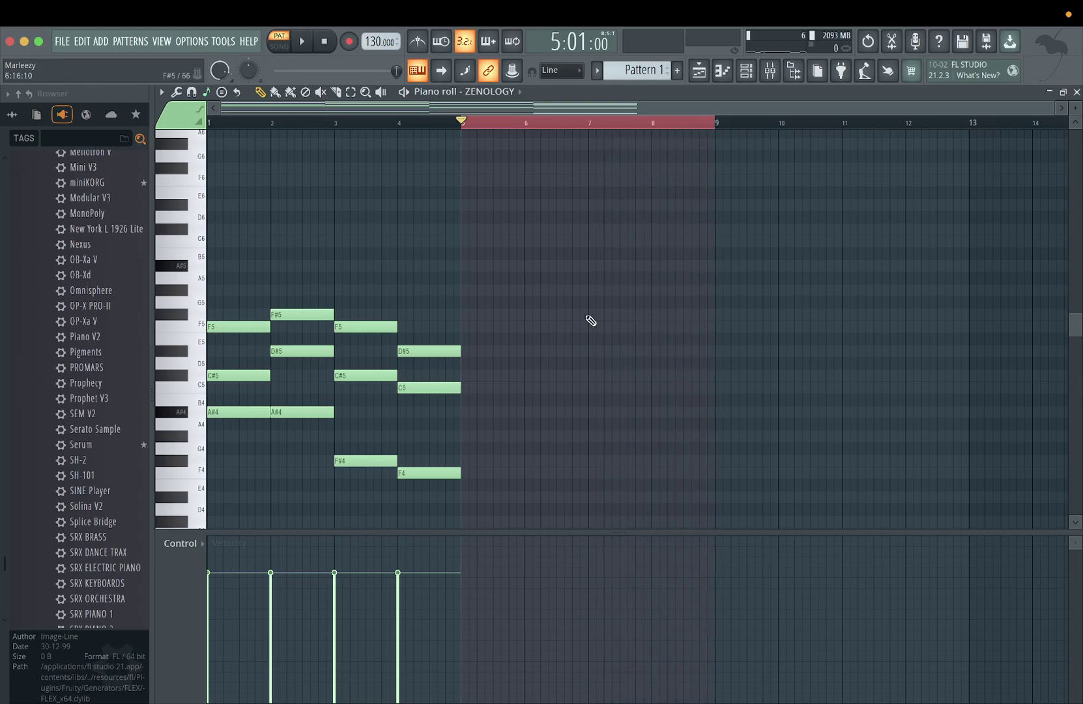
{"action": "scroll", "coordinate": [590, 321], "scroll_direction": "down", "scroll_amount": 2}
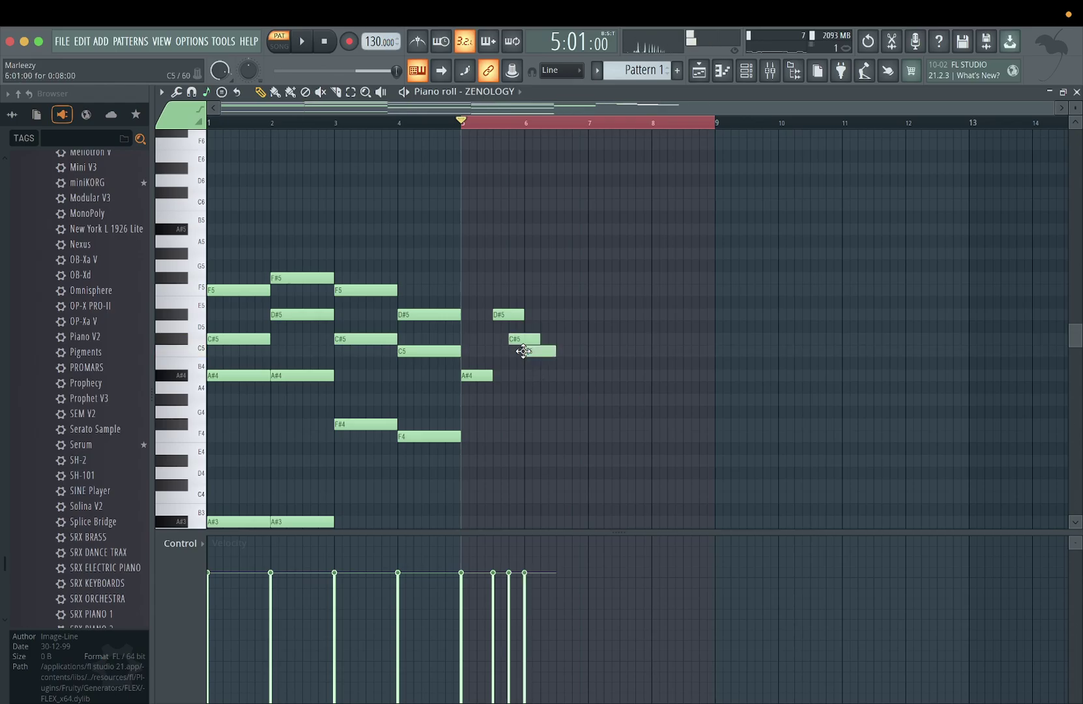
{"action": "key", "text": "space"}
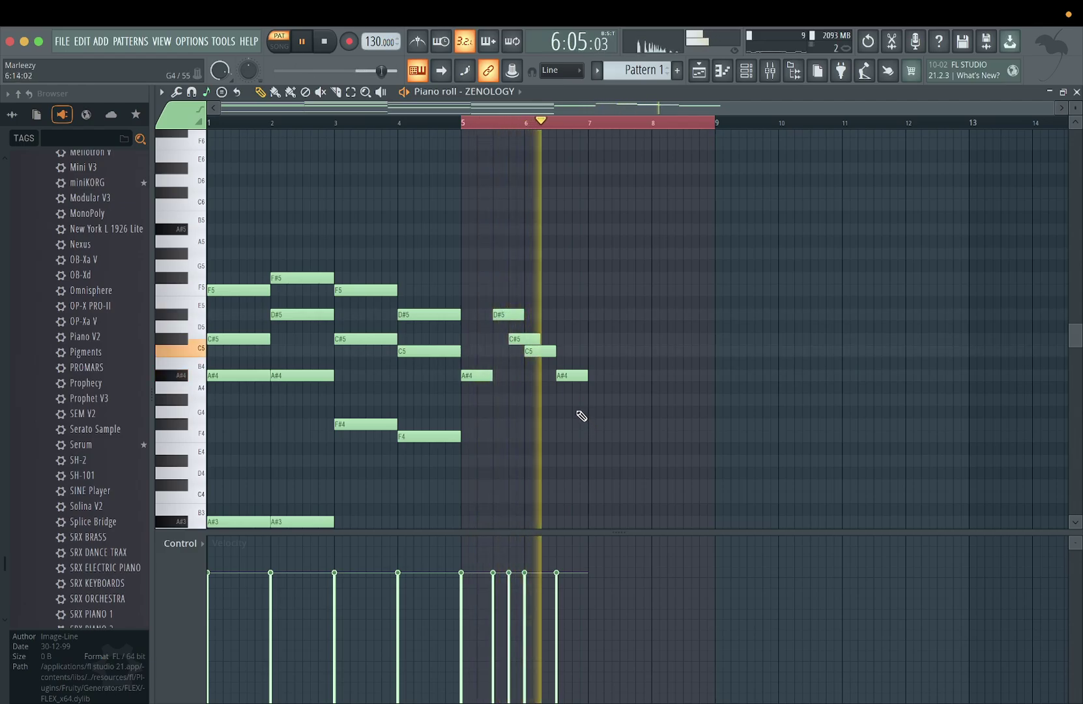
{"action": "key", "text": "space"}
{"action": "key", "text": "space"}
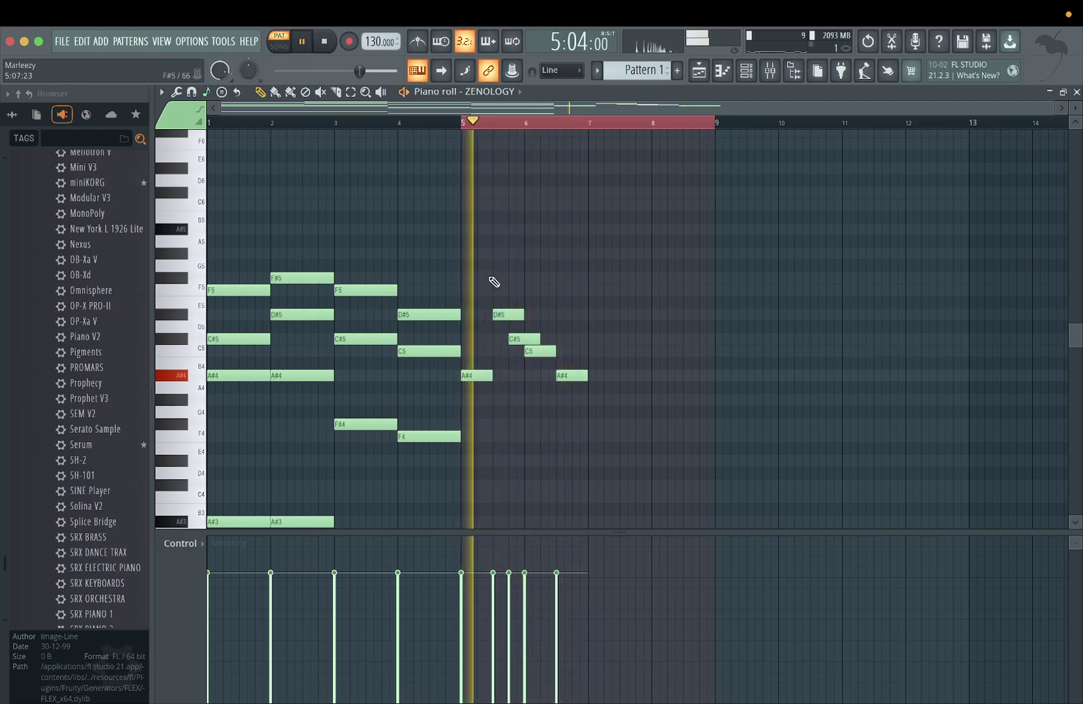
{"action": "scroll", "coordinate": [498, 288], "scroll_direction": "up", "scroll_amount": 3}
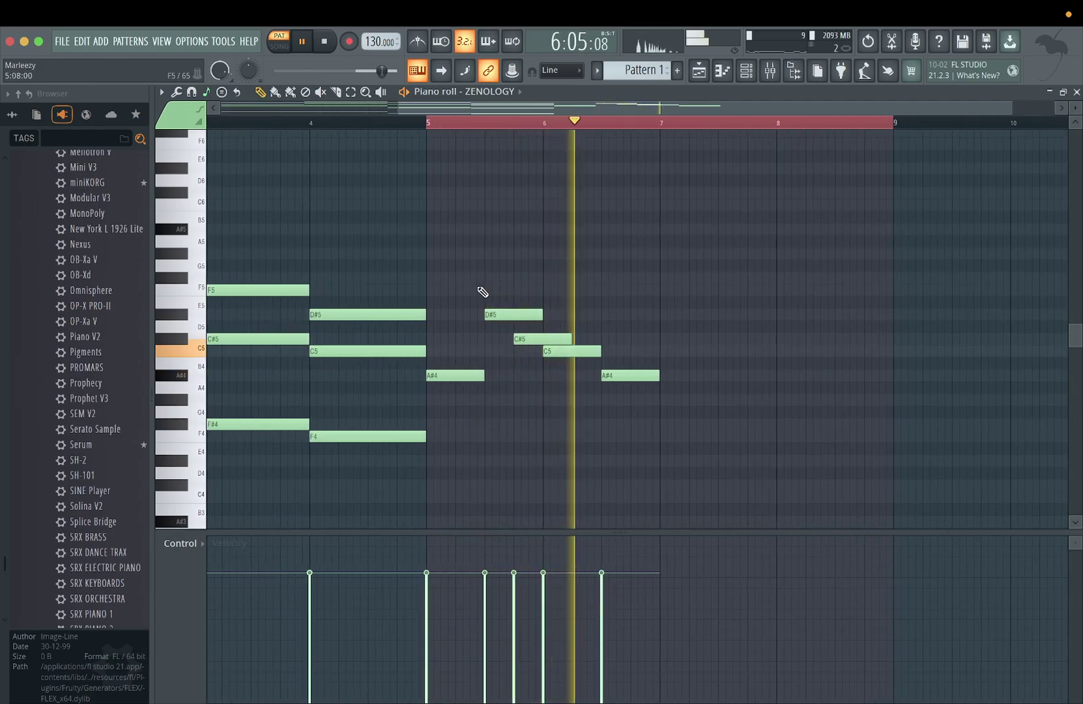
{"action": "key", "text": "space"}
{"action": "key", "text": "space"}
- Delete the D#5, C#5, C5 and second A#4 melody notes, keeping the first A#4 in bar 5
{"action": "right_click", "coordinate": [508, 316]}
{"action": "right_click", "coordinate": [541, 338]}
{"action": "right_click", "coordinate": [572, 351]}
{"action": "right_click", "coordinate": [629, 377]}
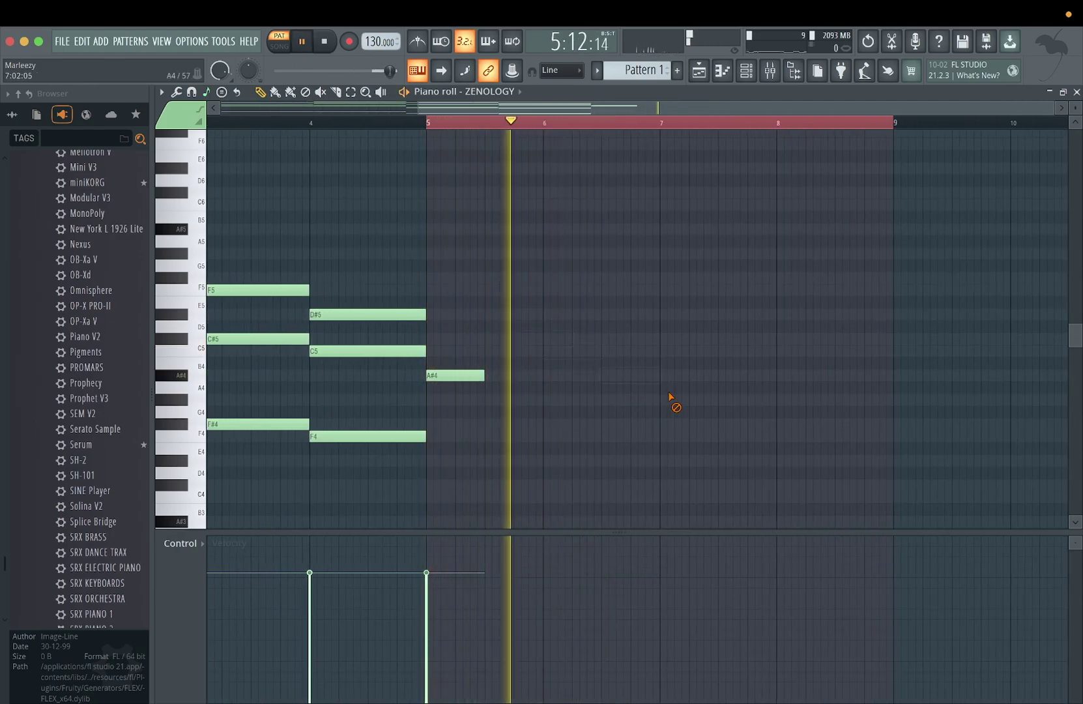
- Place one-beat notes C#5, F#5 and F5 after the opening A#4 in bar 5, listening during playback
{"action": "left_click", "coordinate": [456, 338]}
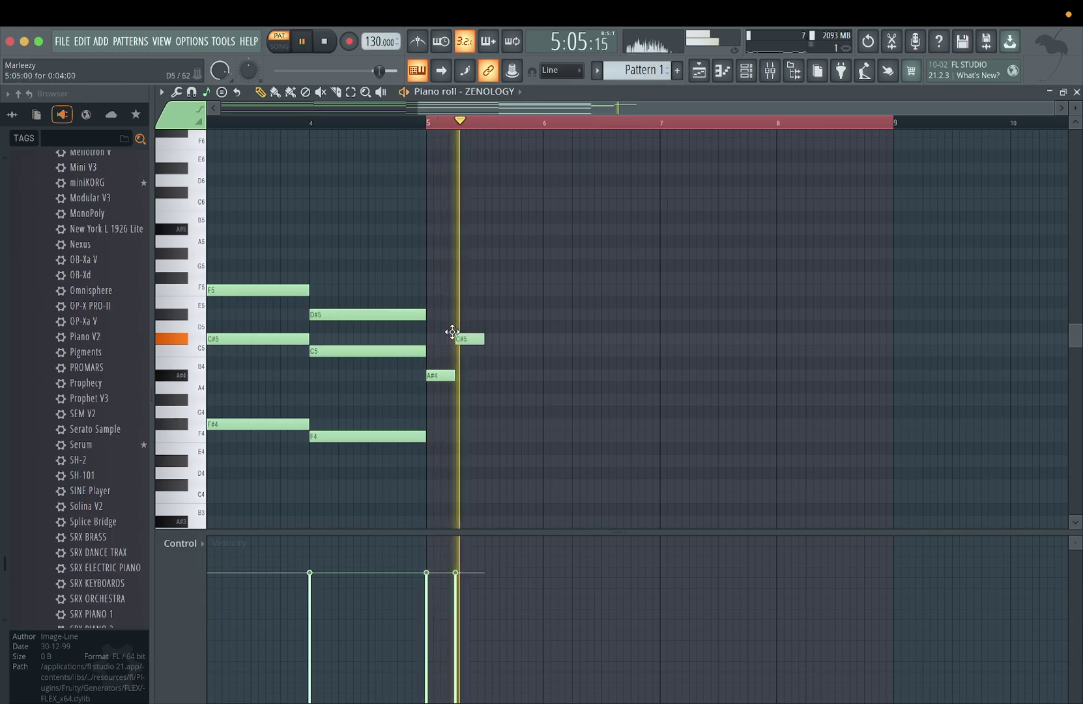
{"action": "key", "text": "space"}
{"action": "left_click", "coordinate": [489, 278]}
{"action": "left_click", "coordinate": [512, 290]}
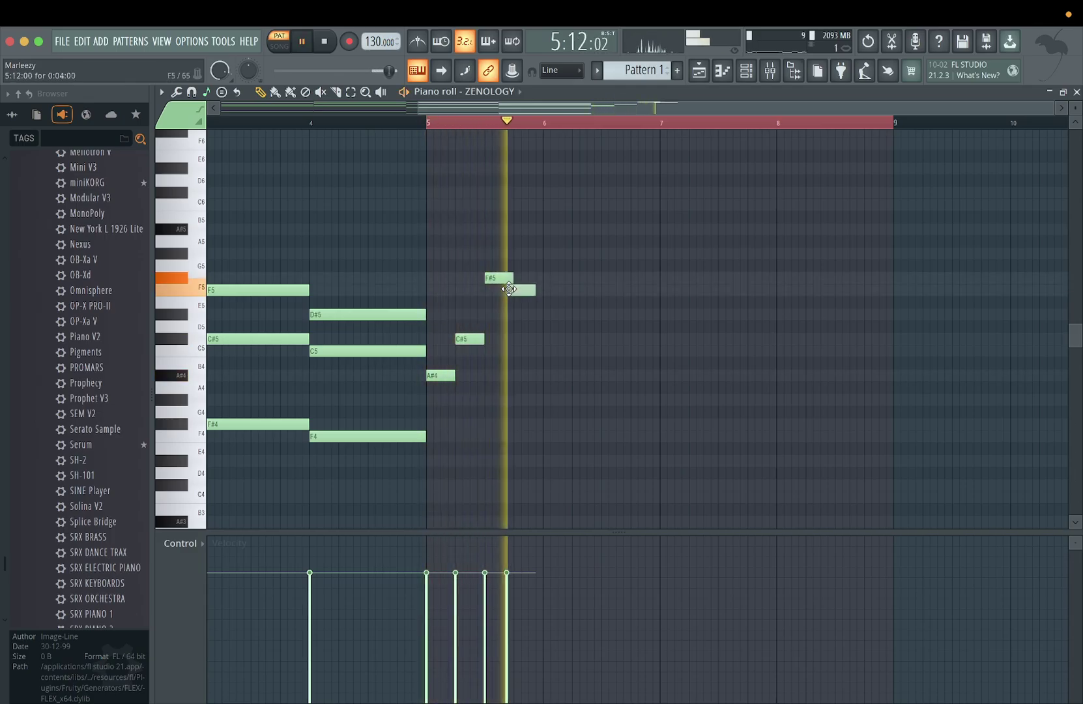
{"action": "key", "text": "space"}
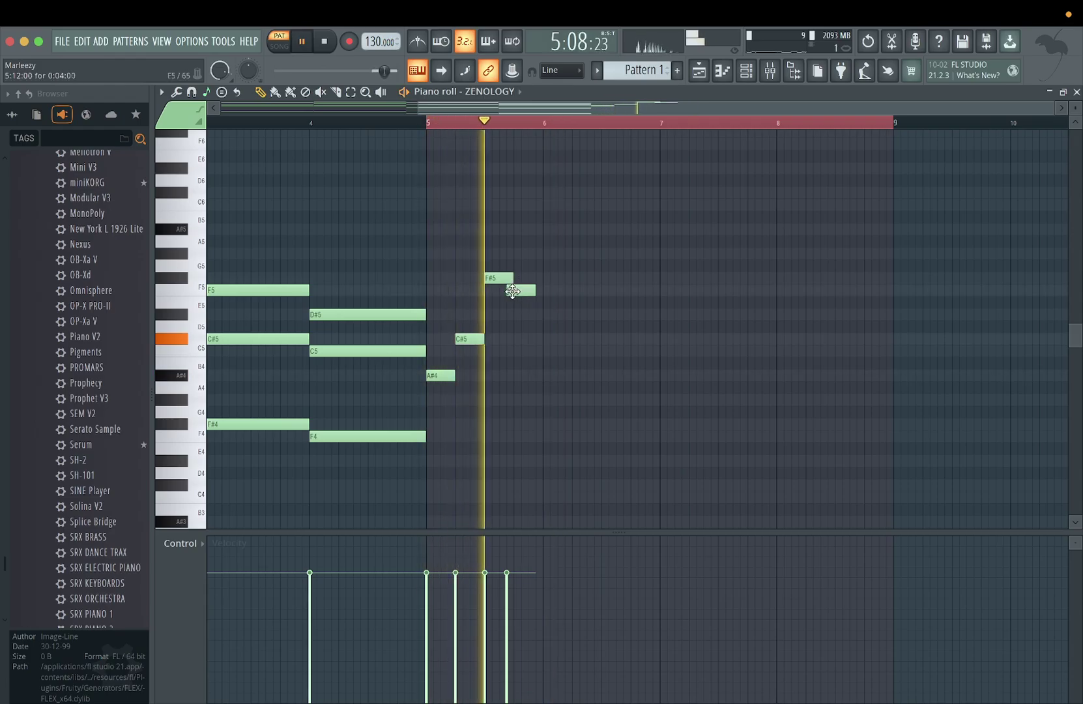
- Rework the second half of bar 5 so one-beat notes C5 and D#5 follow the C#5 on beats three and four
{"action": "left_click_drag", "start_coordinate": [521, 293], "coordinate": [493, 333]}
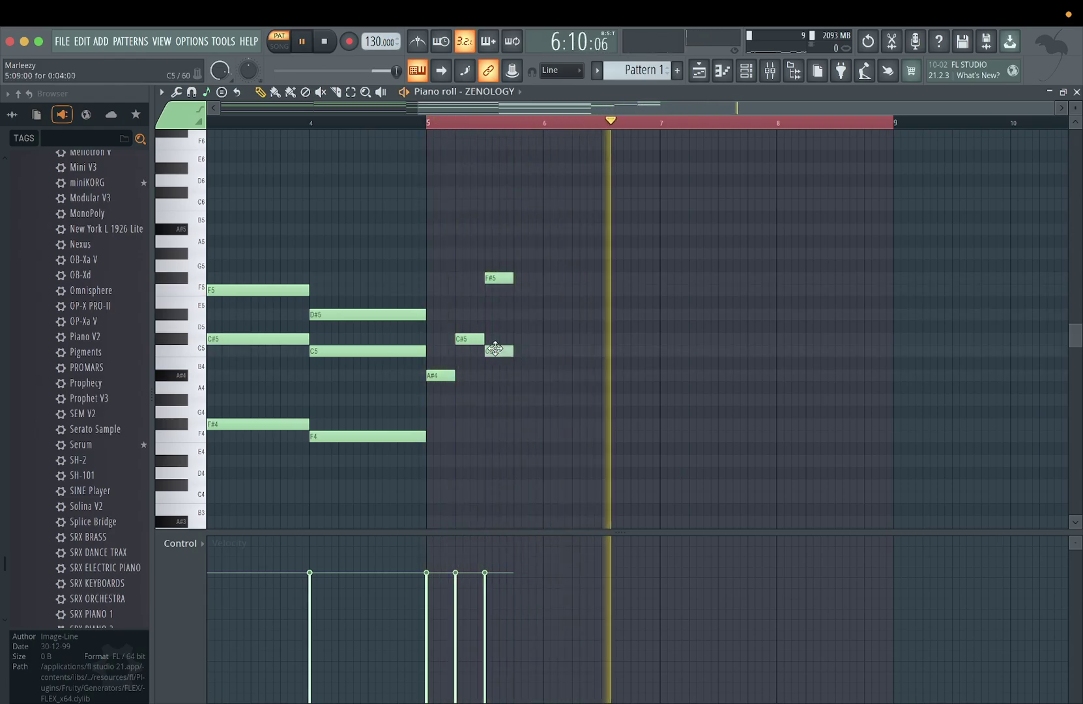
{"action": "left_click_drag", "start_coordinate": [500, 285], "coordinate": [507, 312]}
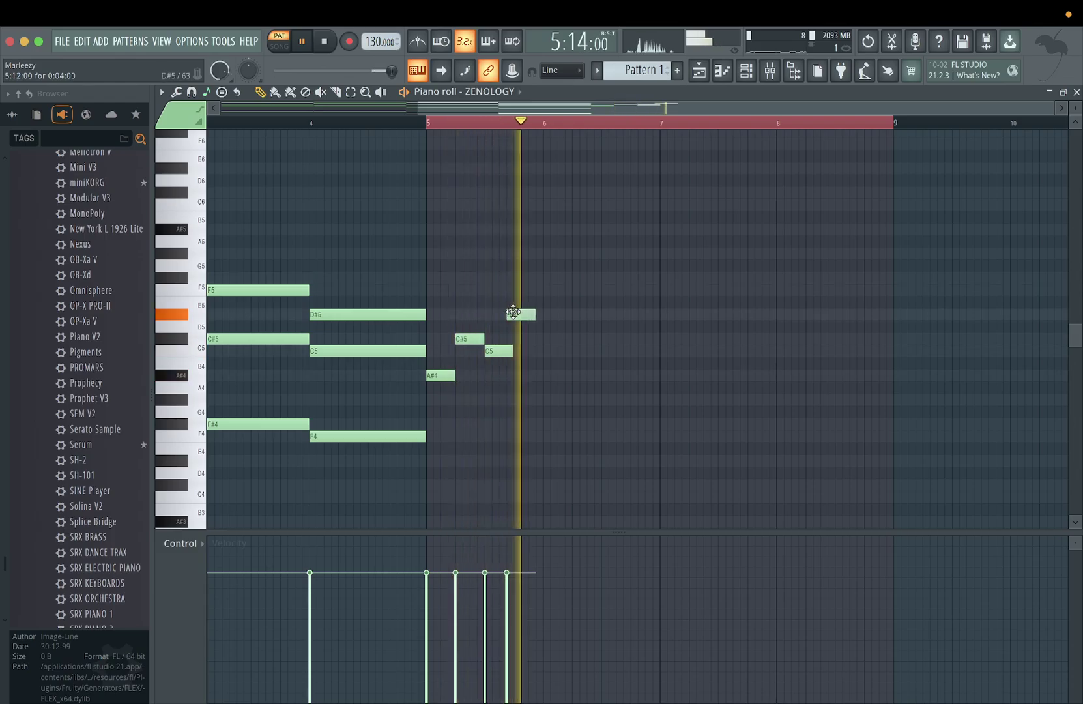
{"action": "left_click", "coordinate": [521, 278]}
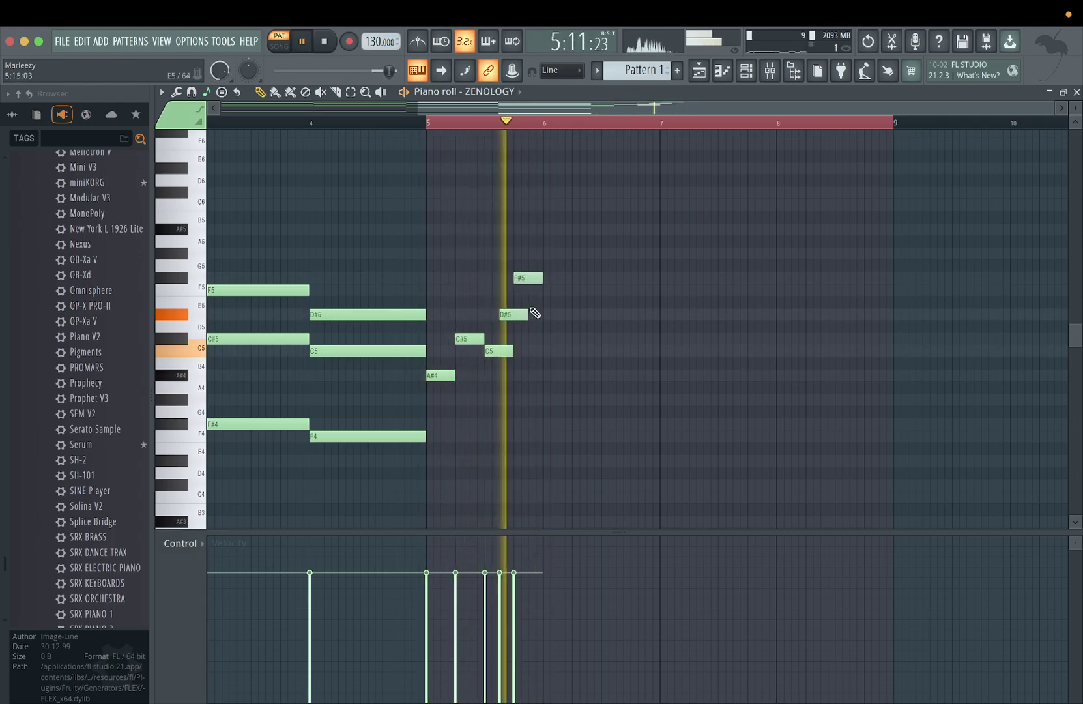
{"action": "right_click", "coordinate": [524, 280]}
{"action": "left_click_drag", "start_coordinate": [514, 314], "coordinate": [529, 314]}
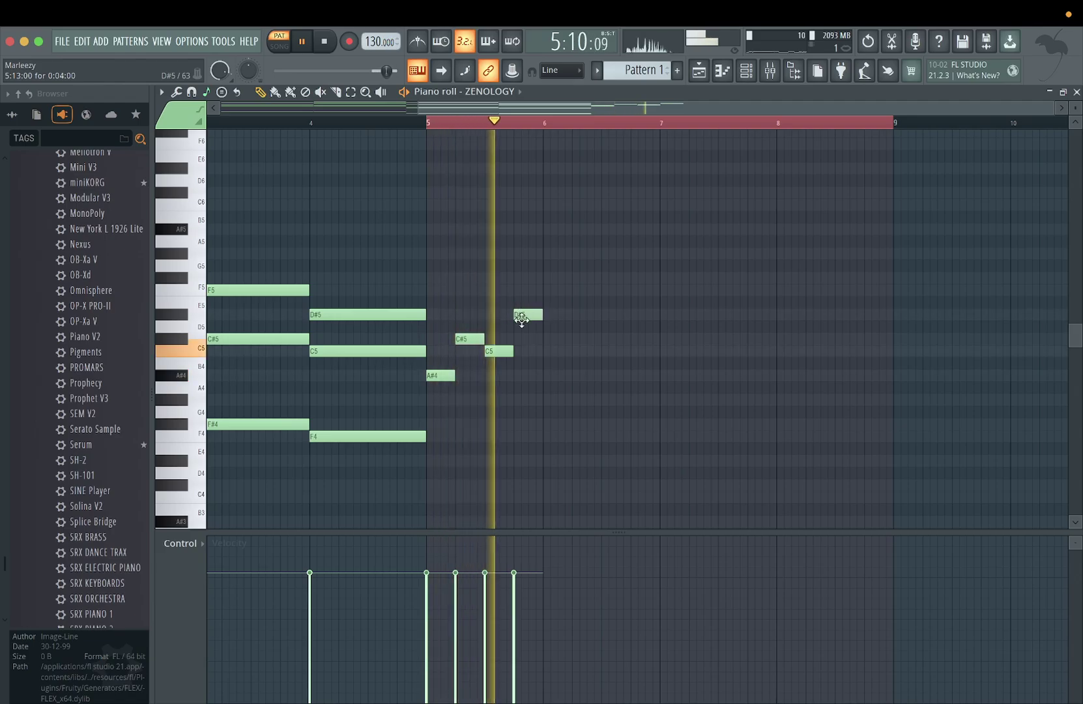
- Fill bar 6 with one-beat notes A#4, D#5, A#4 and C#5, and lower the C5 in bar 5 to A#4
{"action": "left_click", "coordinate": [547, 376]}
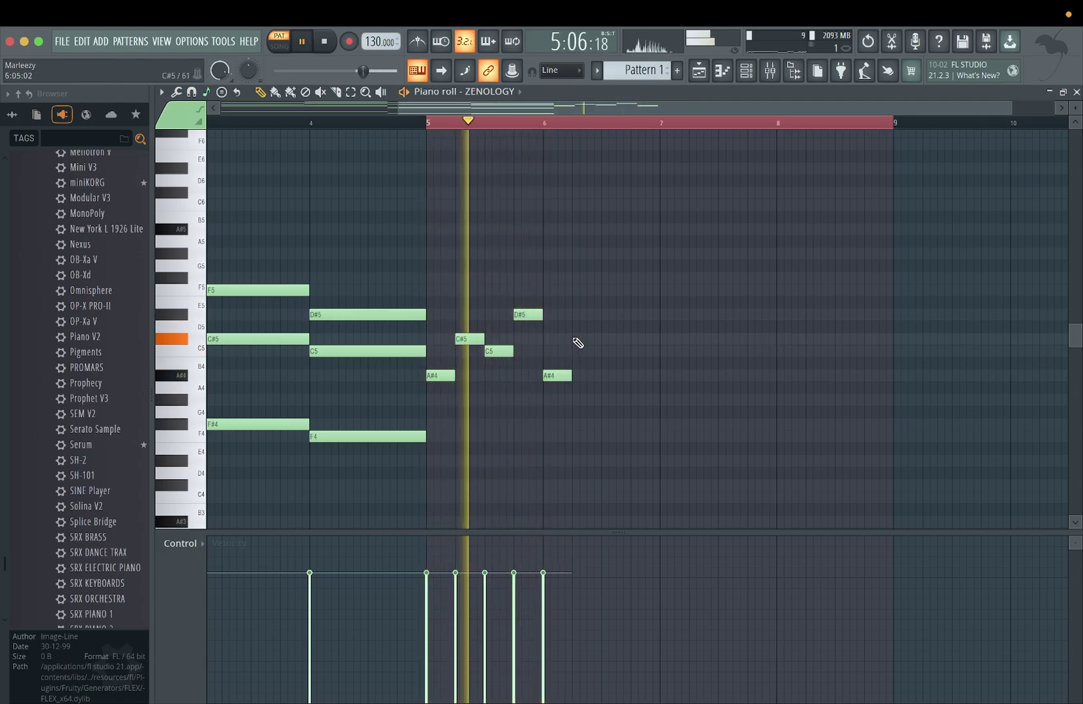
{"action": "left_click", "coordinate": [577, 314]}
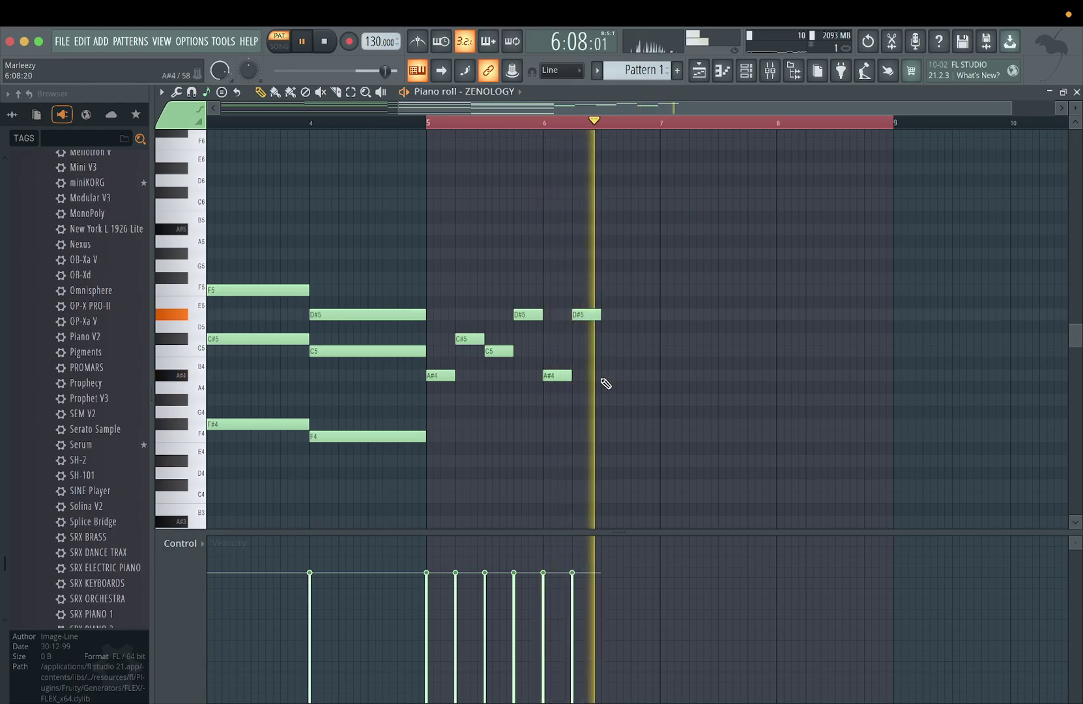
{"action": "left_click", "coordinate": [605, 376]}
{"action": "left_click", "coordinate": [632, 339]}
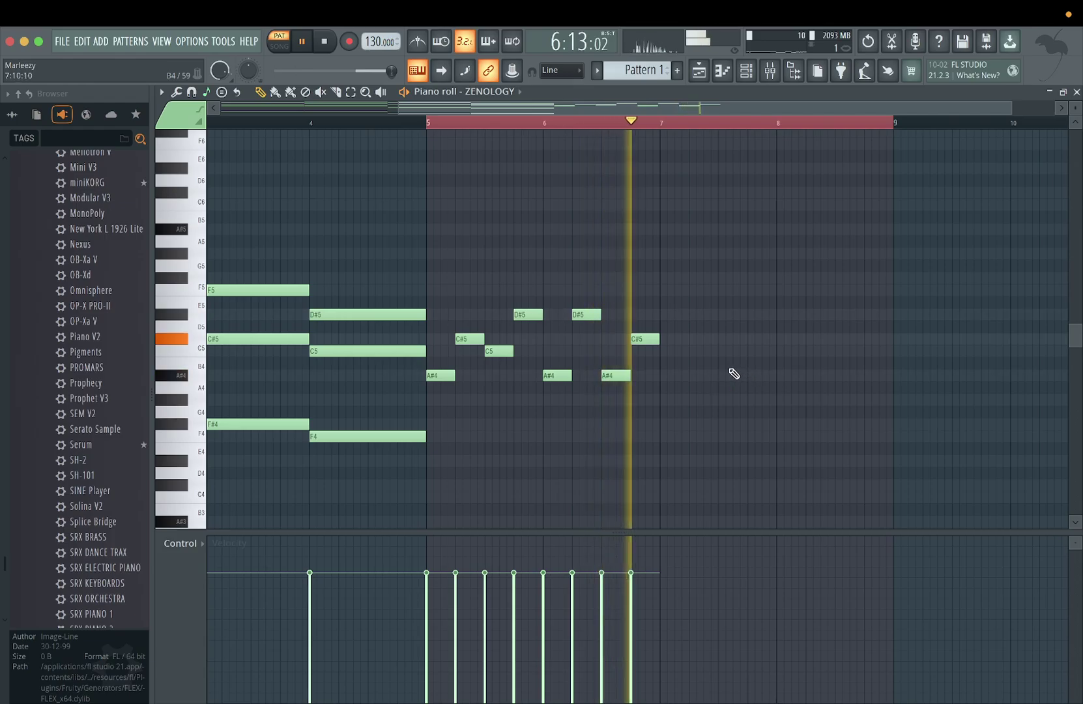
{"action": "left_click_drag", "start_coordinate": [494, 352], "coordinate": [494, 376]}
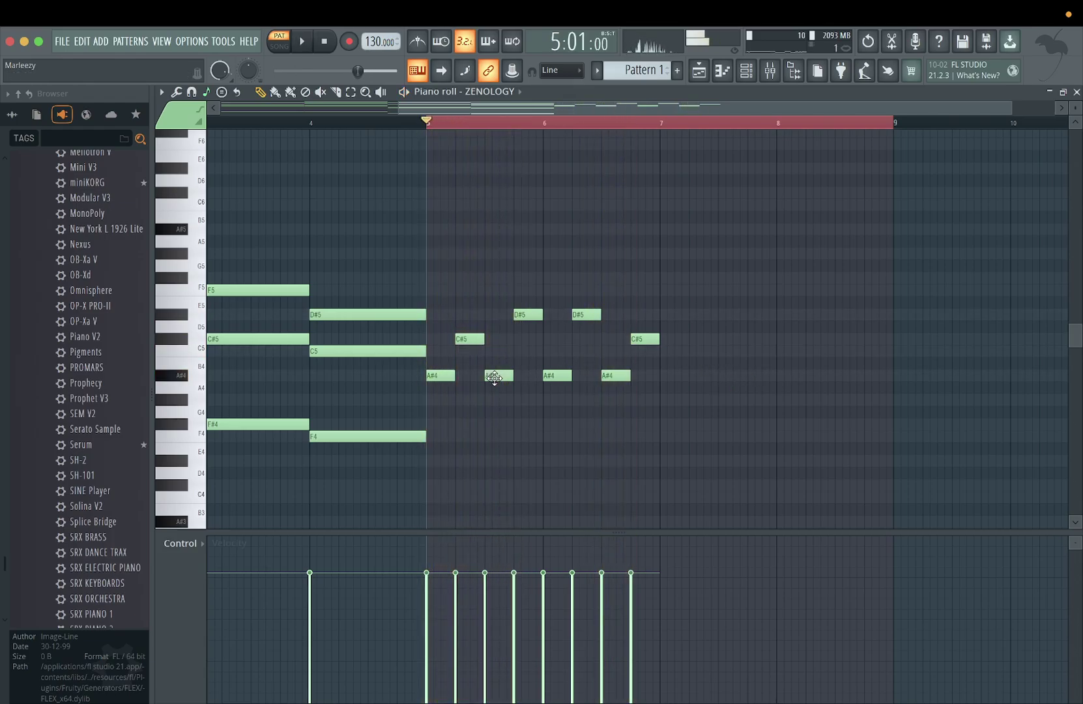
- Fill bar 7 with one-beat notes A#4, F5, A#4 and C5, and lower the D#5 in bar 6 to C5
{"action": "left_click", "coordinate": [668, 376]}
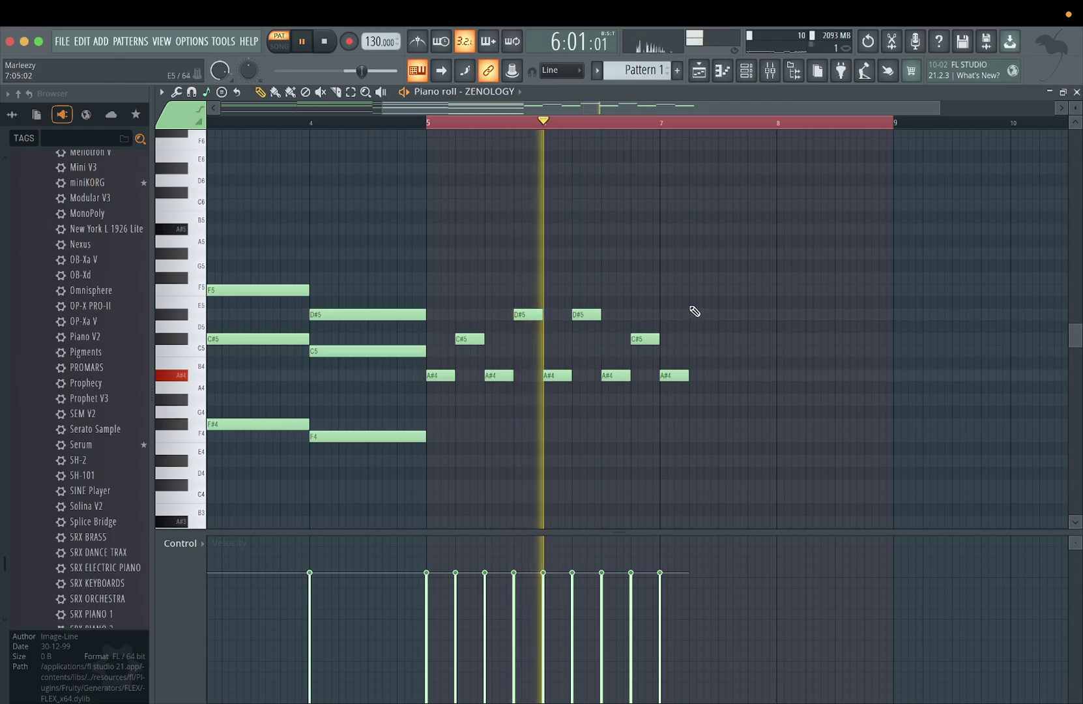
{"action": "left_click", "coordinate": [696, 290]}
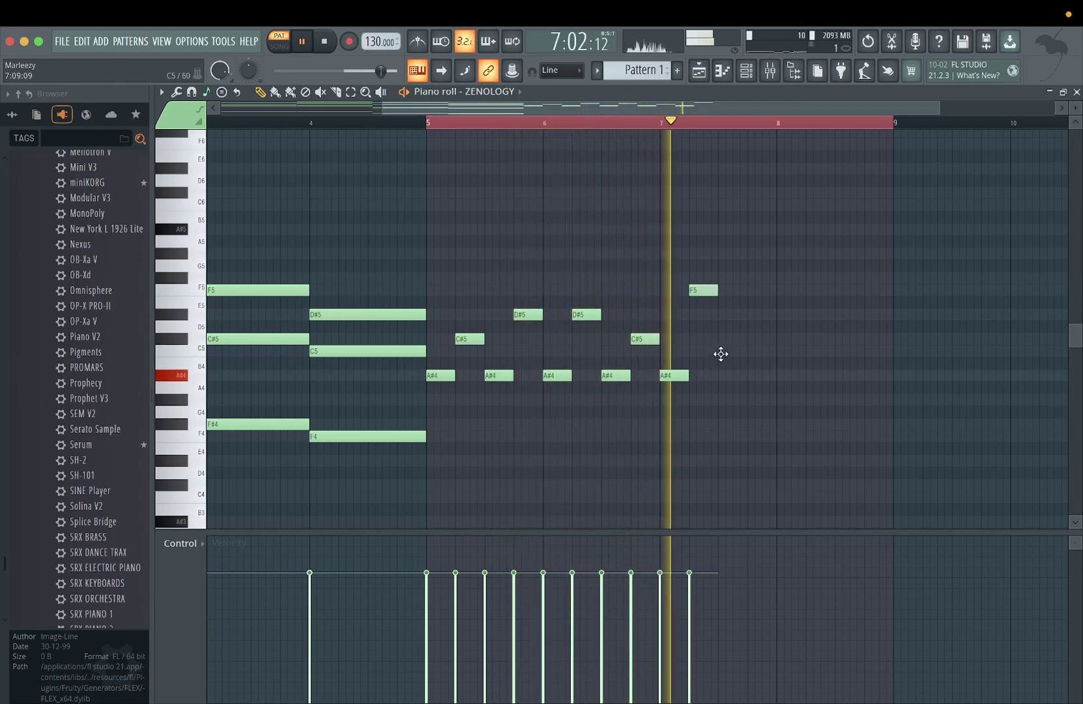
{"action": "left_click", "coordinate": [719, 357]}
{"action": "left_click_drag", "start_coordinate": [721, 356], "coordinate": [722, 375]}
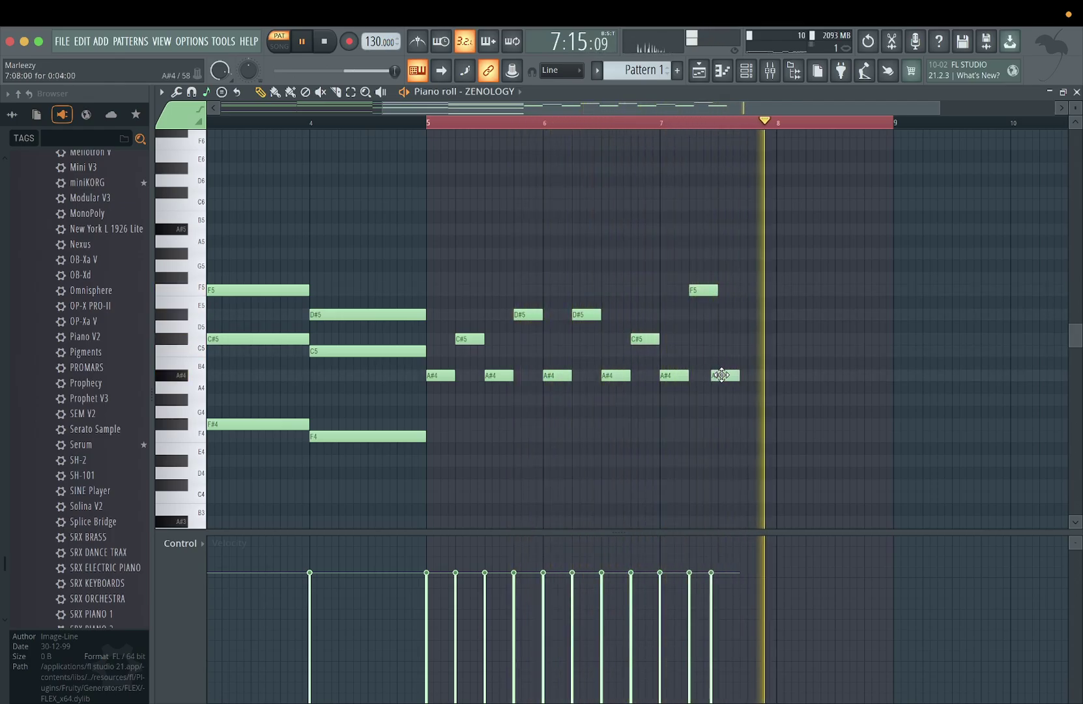
{"action": "left_click", "coordinate": [756, 351]}
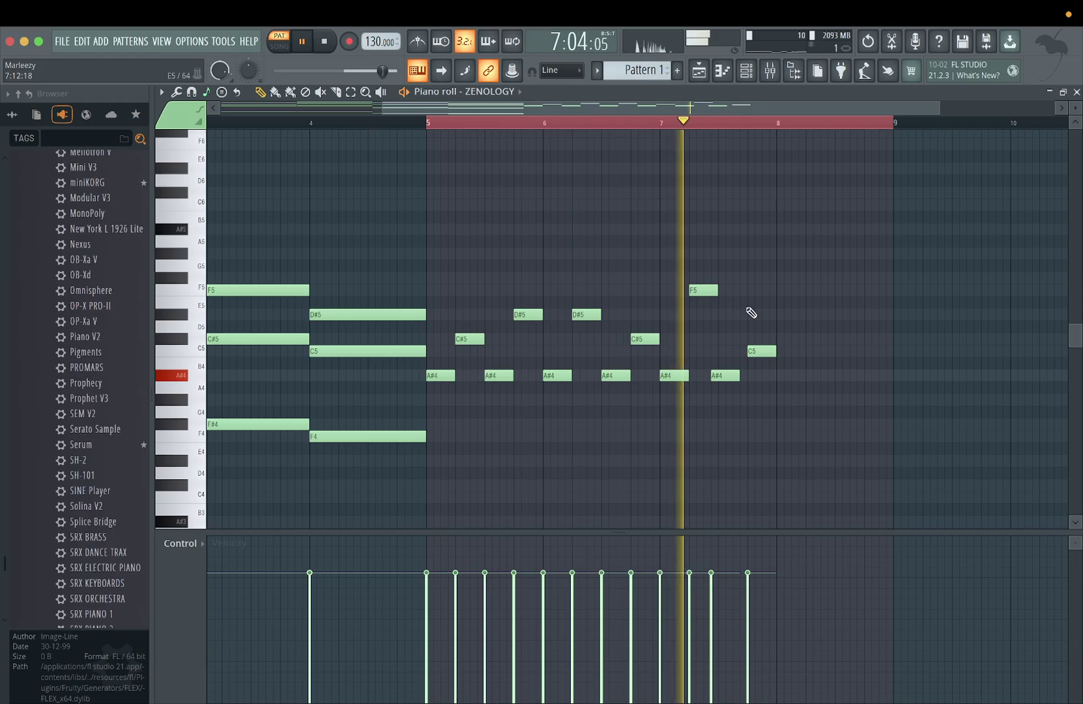
{"action": "left_click_drag", "start_coordinate": [594, 315], "coordinate": [587, 352]}
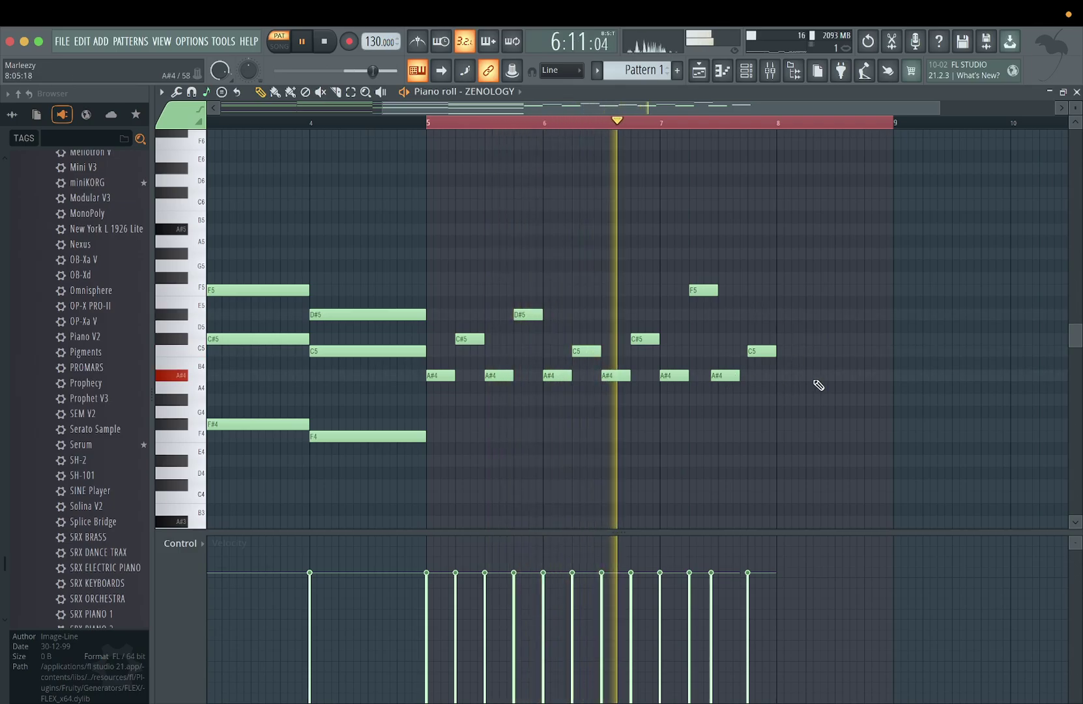
- Fill bar 8 with one-beat notes A#4, D#5, A#4 and C#5, and align bar 7's second A#4 with beat three
{"action": "left_click", "coordinate": [782, 376]}
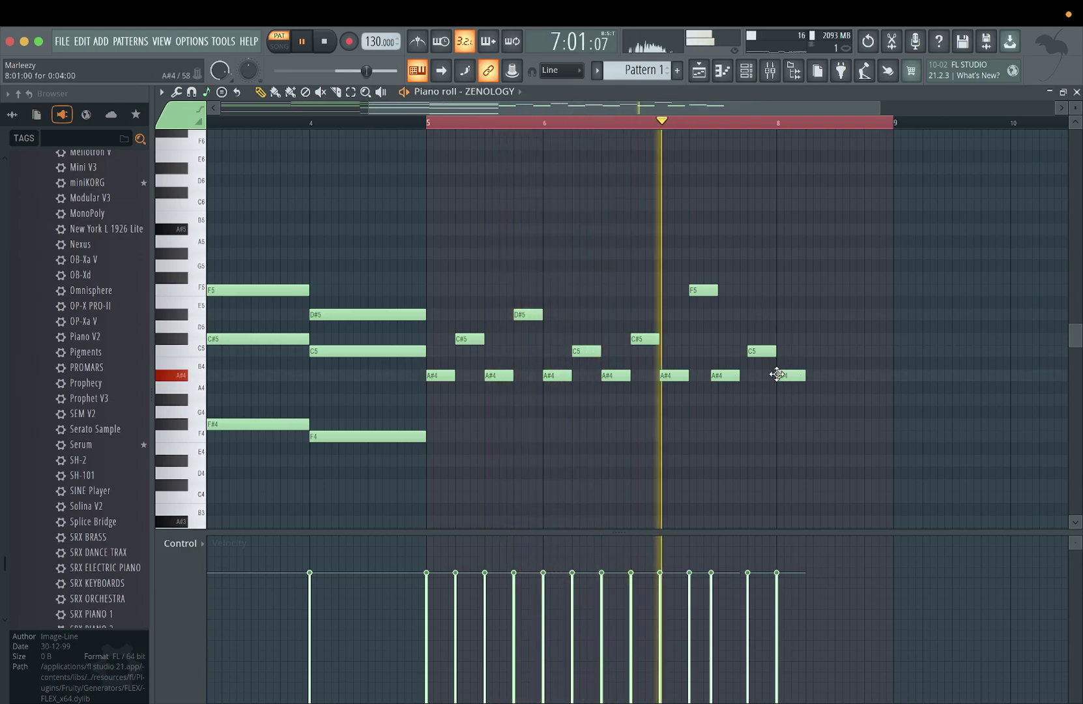
{"action": "left_click", "coordinate": [812, 315]}
{"action": "left_click", "coordinate": [847, 376]}
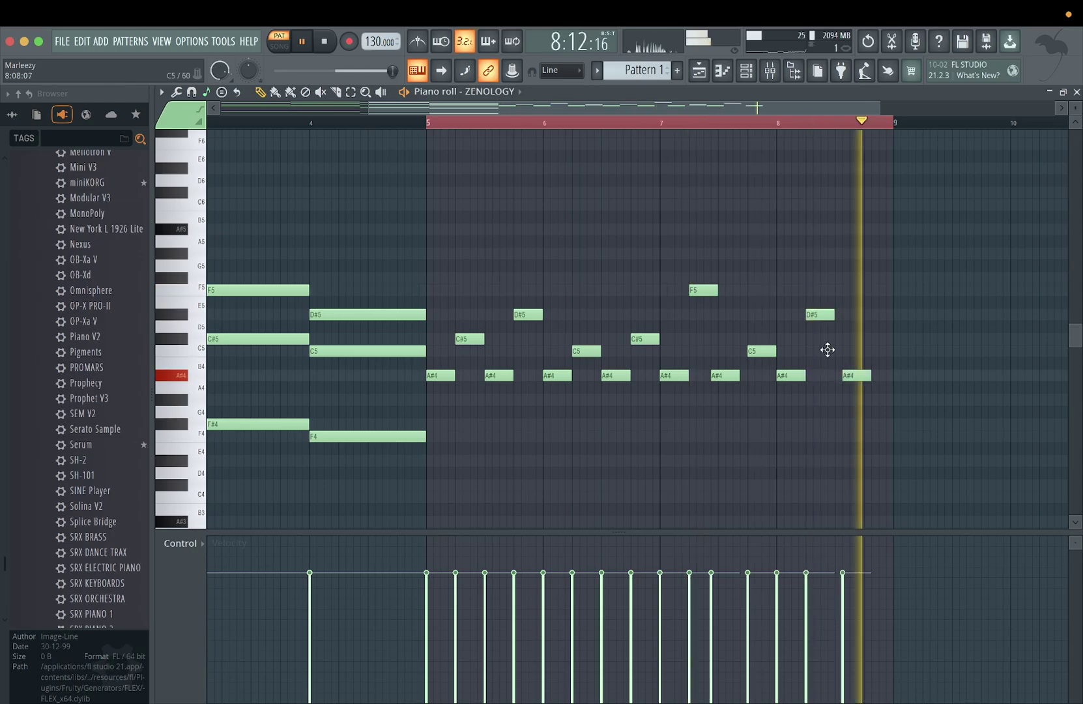
{"action": "left_click_drag", "start_coordinate": [733, 378], "coordinate": [740, 378]}
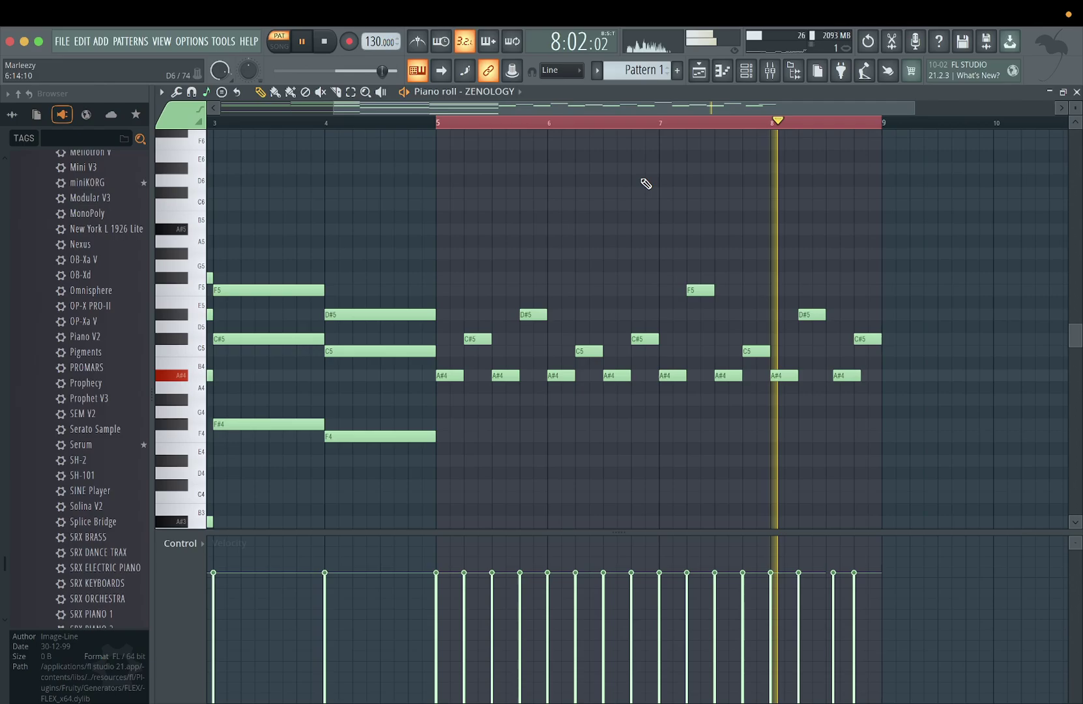
- Set all A#4 notes in bars 5 to 8 to a length of one and a half beats and deselect them
{"action": "scroll", "coordinate": [648, 185], "scroll_direction": "down", "scroll_amount": 2}
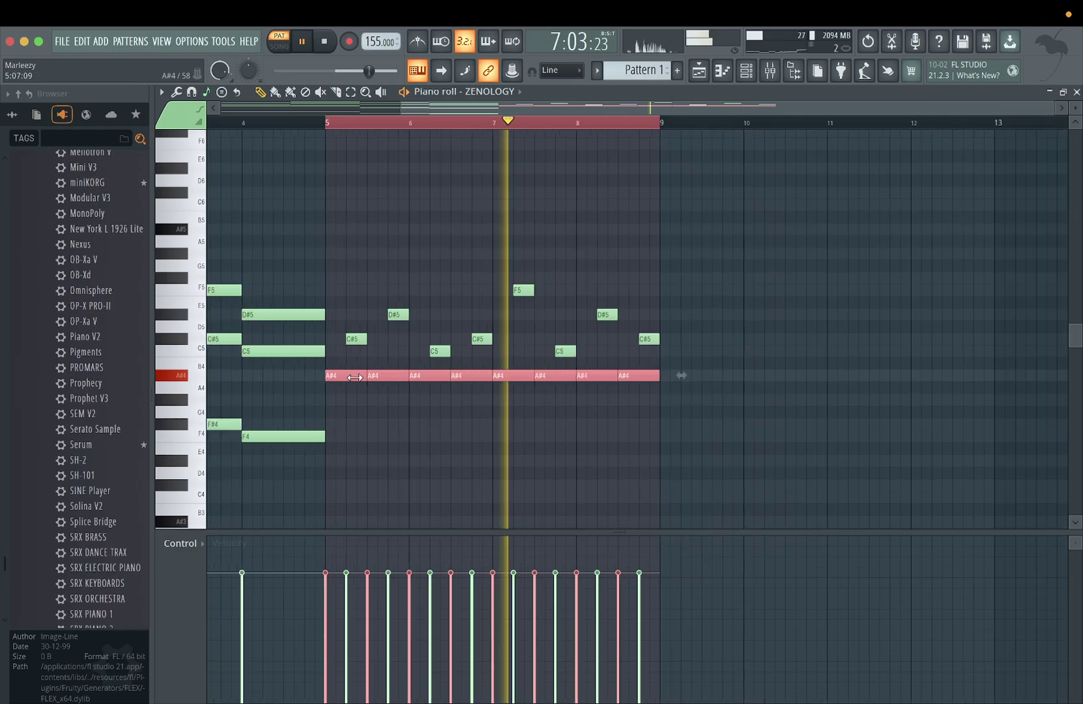
{"action": "left_click_drag", "start_coordinate": [355, 377], "coordinate": [349, 379]}
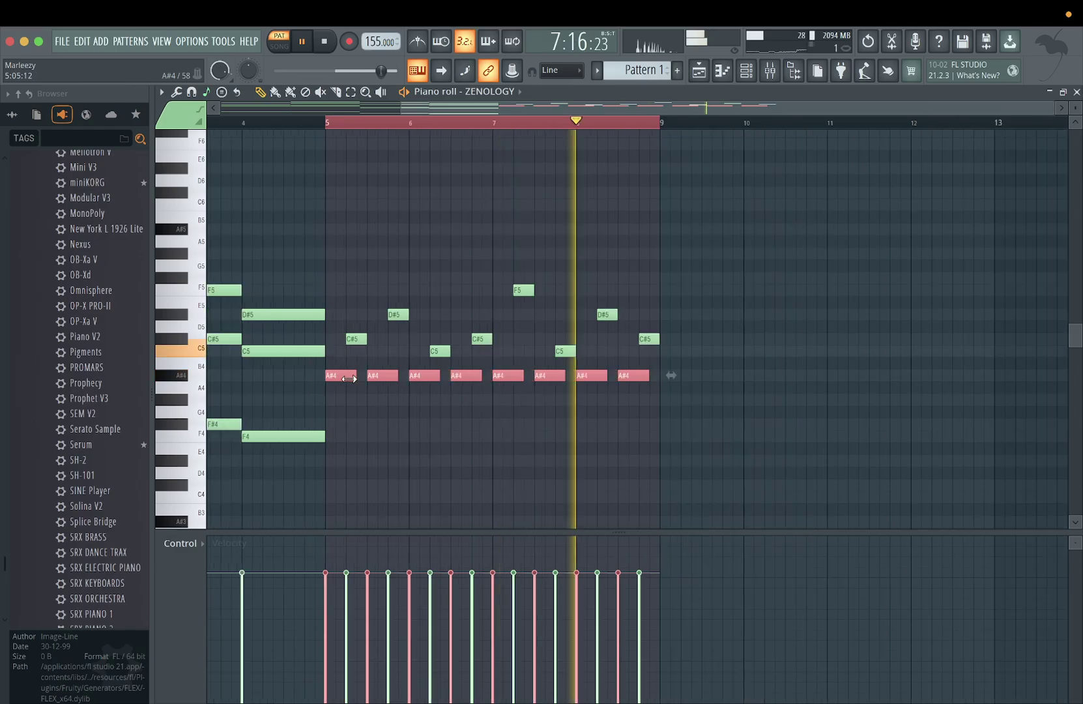
{"action": "left_click", "coordinate": [573, 388]}
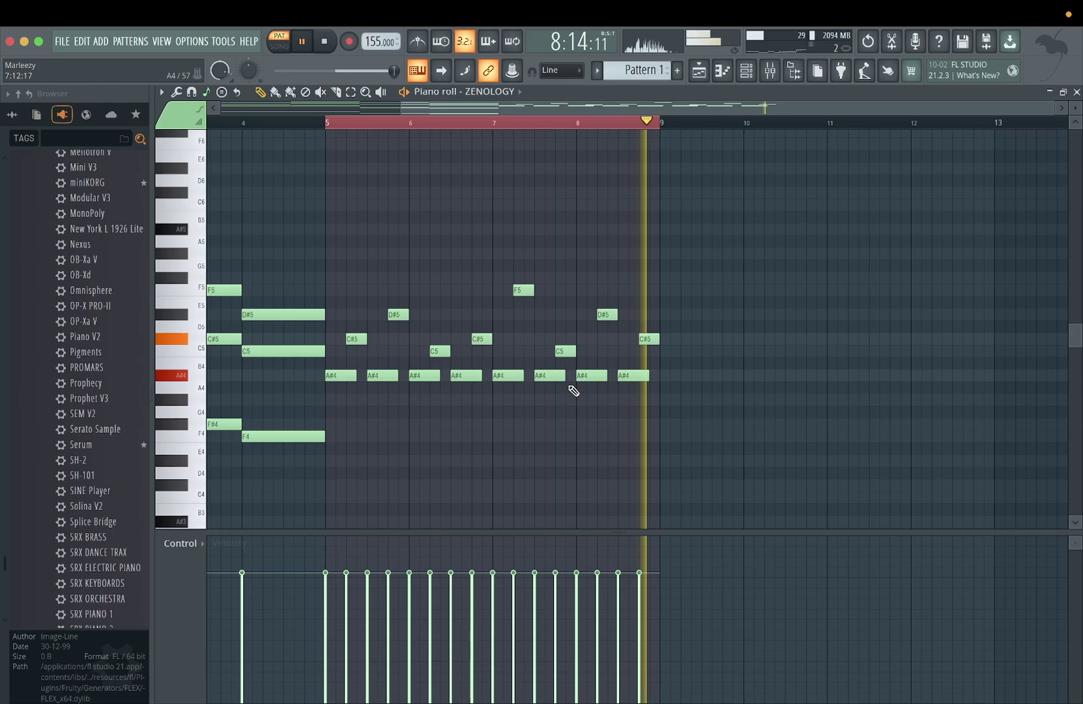
- Repitch the A#4 notes following the first one to F#4, G#4, A#4, F#4, F4, F#4 and F4, and play the melody
{"action": "key", "text": "space"}
{"action": "left_click_drag", "start_coordinate": [508, 375], "coordinate": [508, 422]}
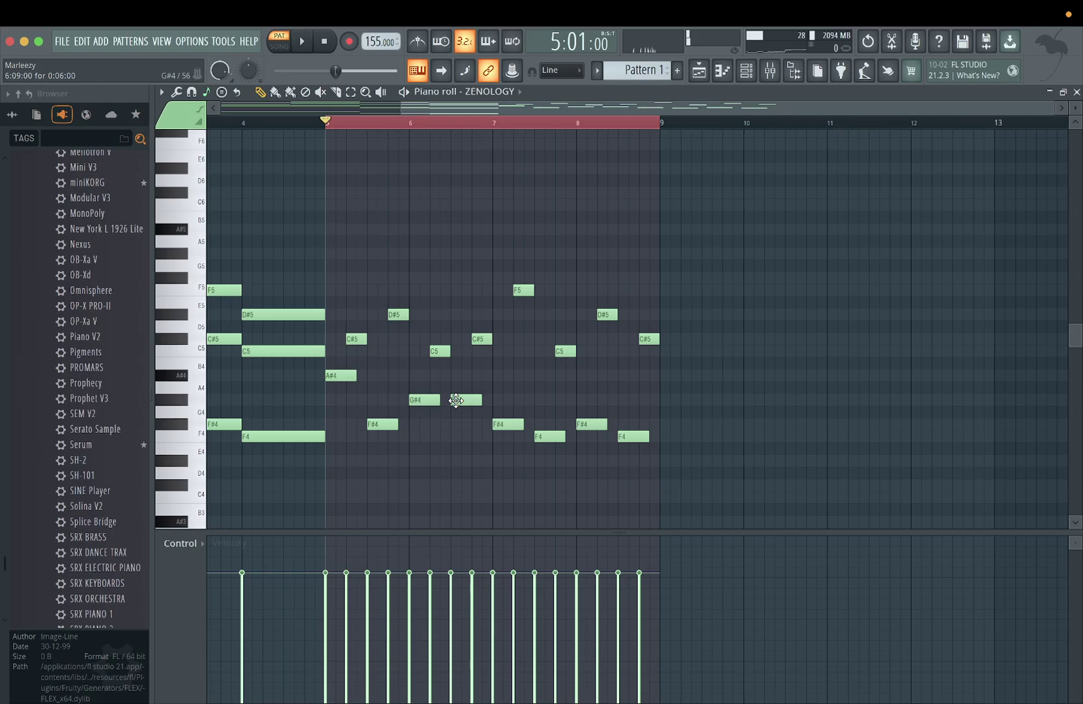
{"action": "left_click_drag", "start_coordinate": [456, 400], "coordinate": [456, 375]}
{"action": "key", "text": "space"}
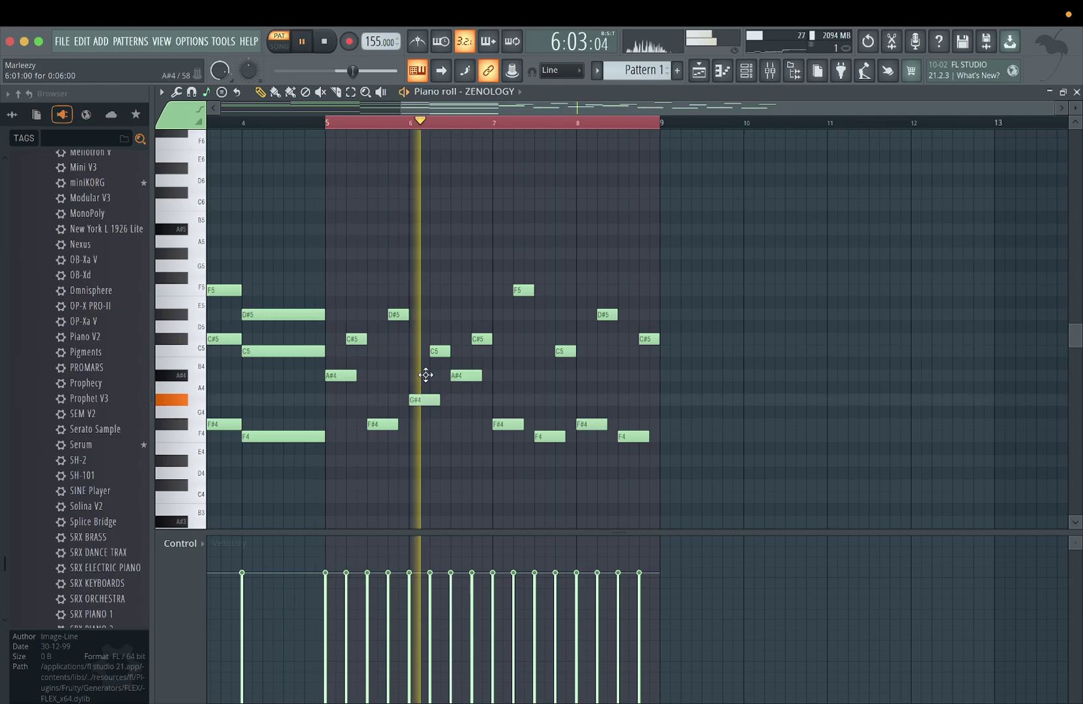